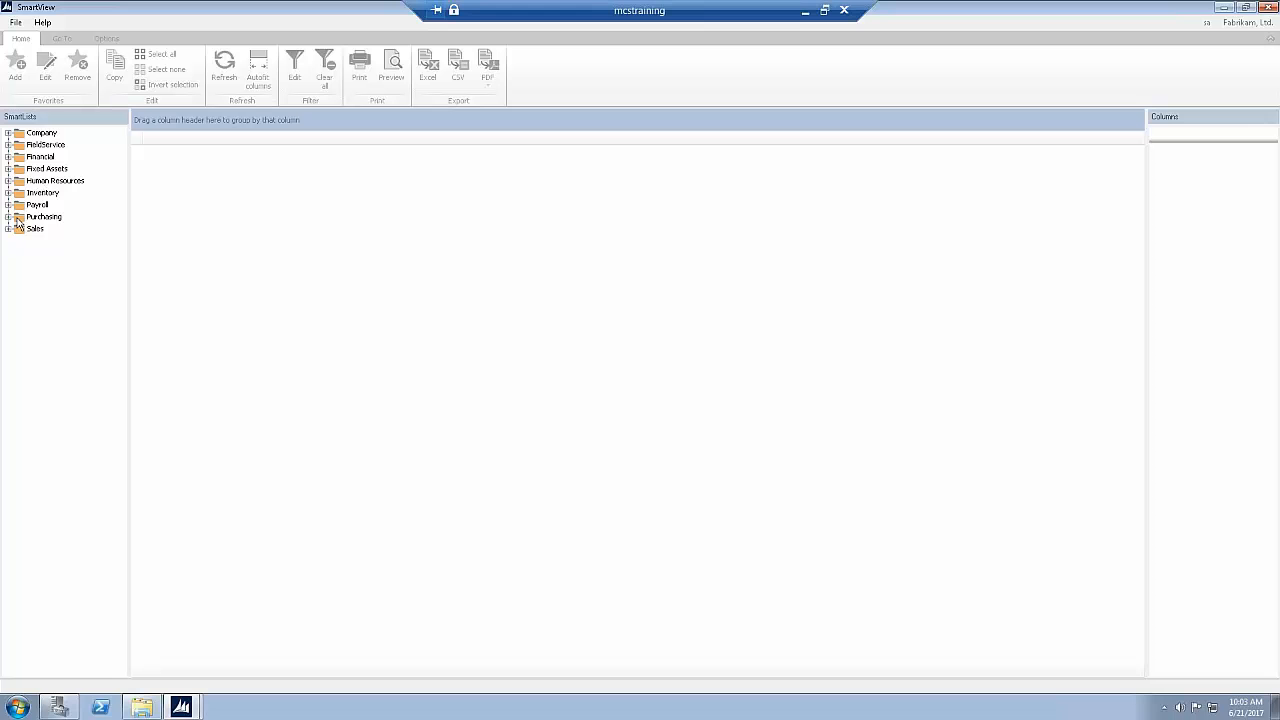
- Open the Payables Transactions list from the Purchasing SmartLists
{"action": "left_click", "coordinate": [8, 217]}
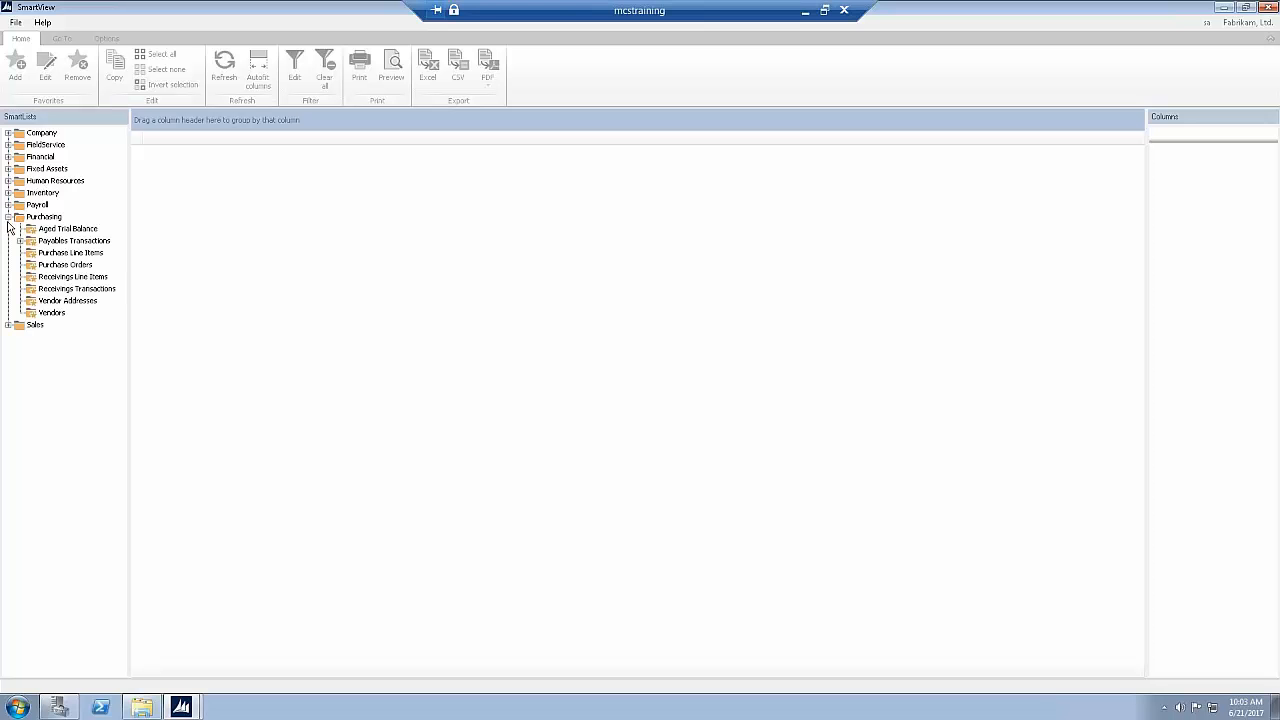
{"action": "left_click", "coordinate": [20, 241]}
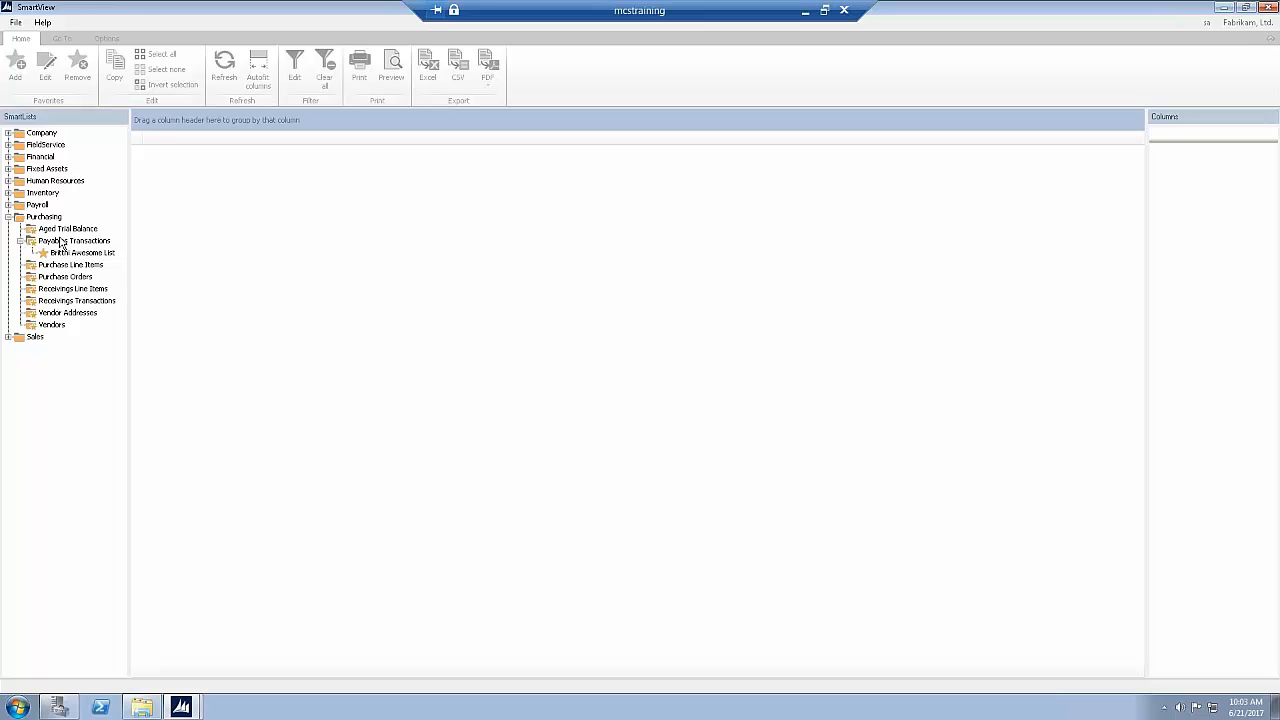
{"action": "left_click", "coordinate": [64, 242]}
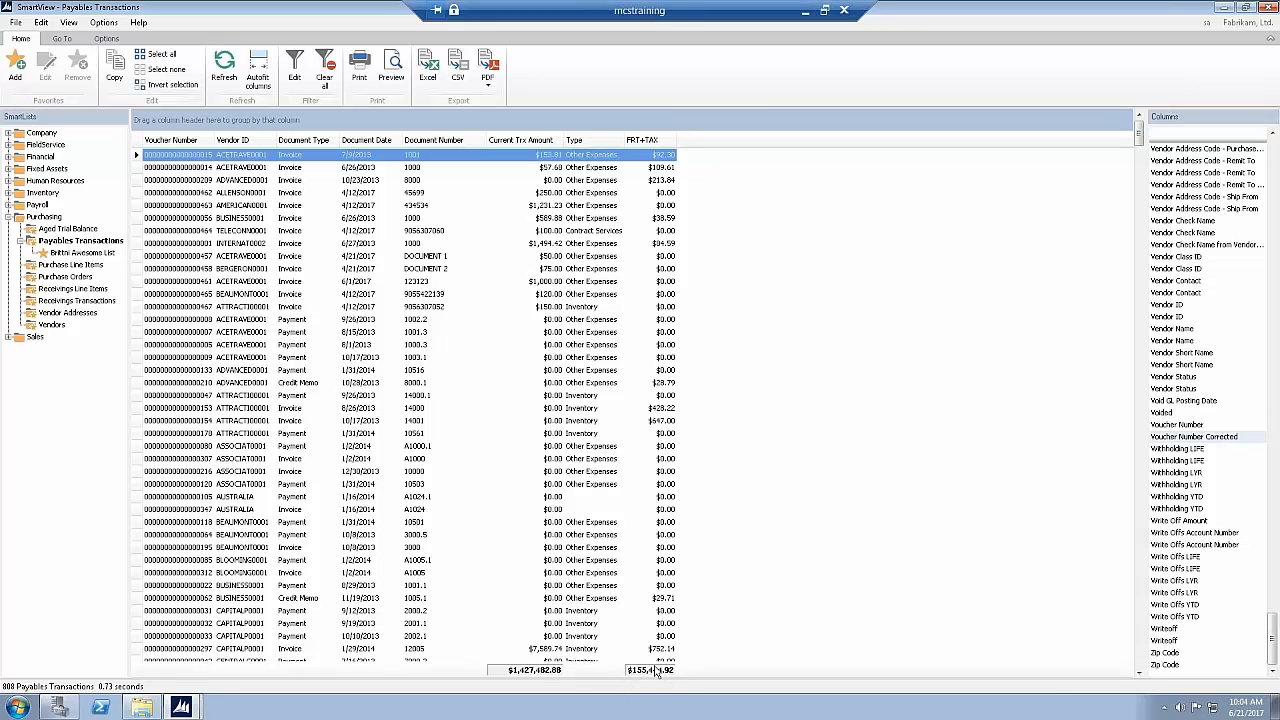
- Add Average and Count summaries to the Current Trx Amount column's footer
{"action": "right_click", "coordinate": [540, 671]}
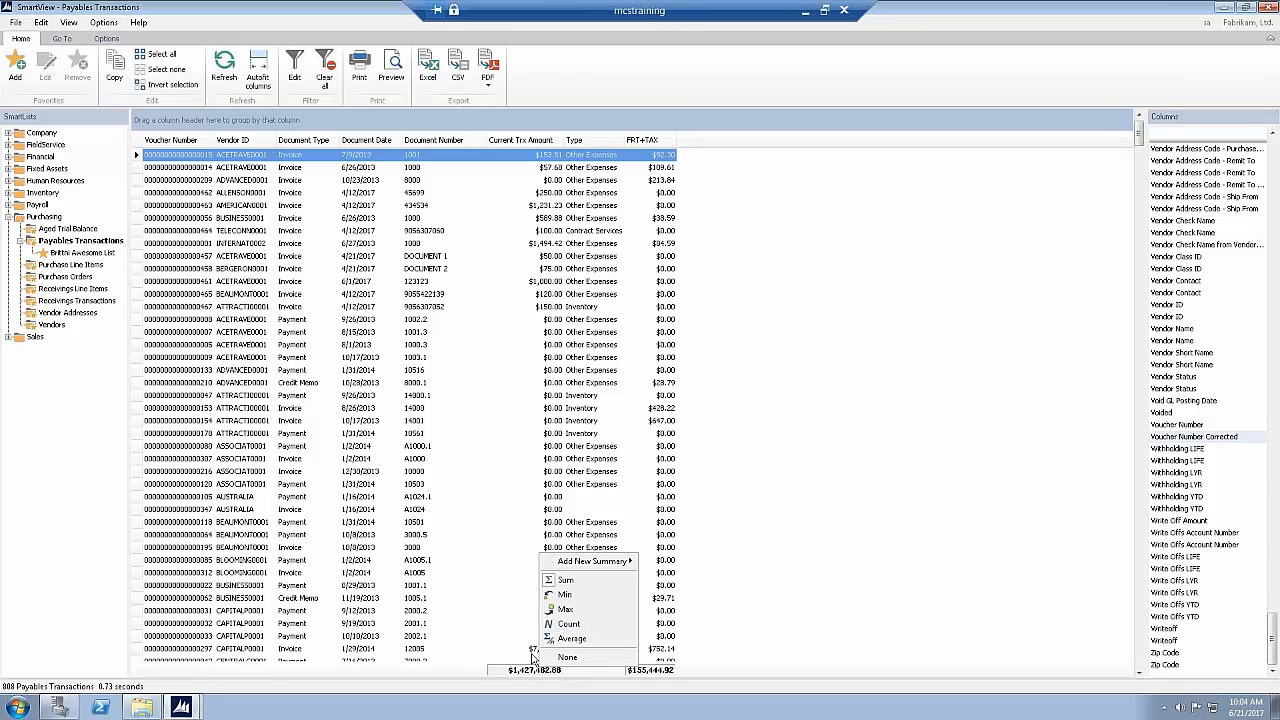
{"action": "right_click", "coordinate": [518, 674]}
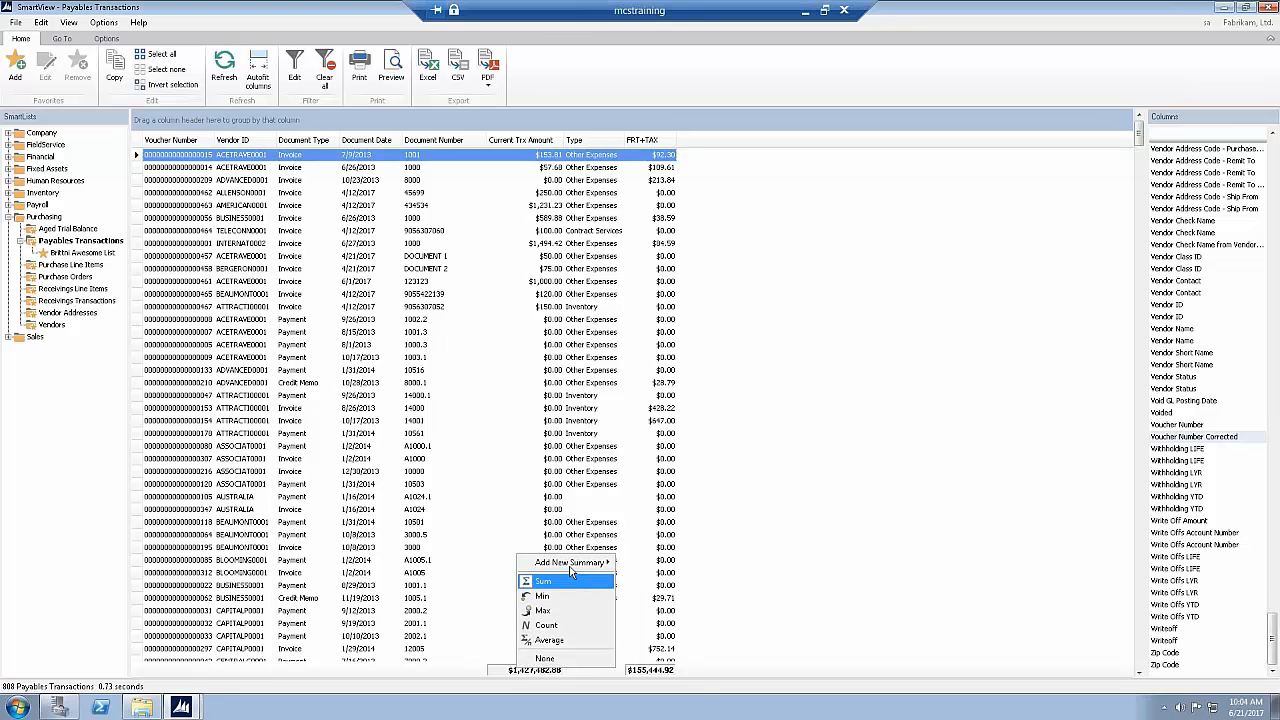
{"action": "mouse_move", "coordinate": [575, 563]}
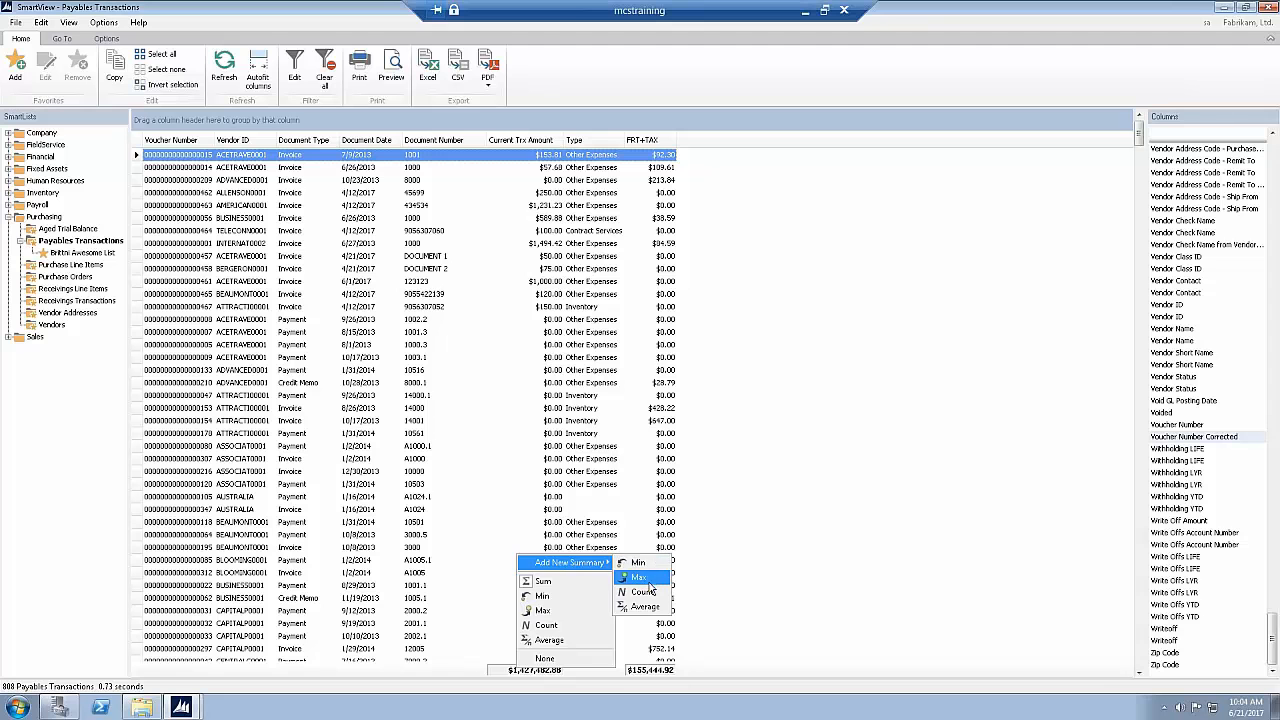
{"action": "left_click", "coordinate": [645, 607]}
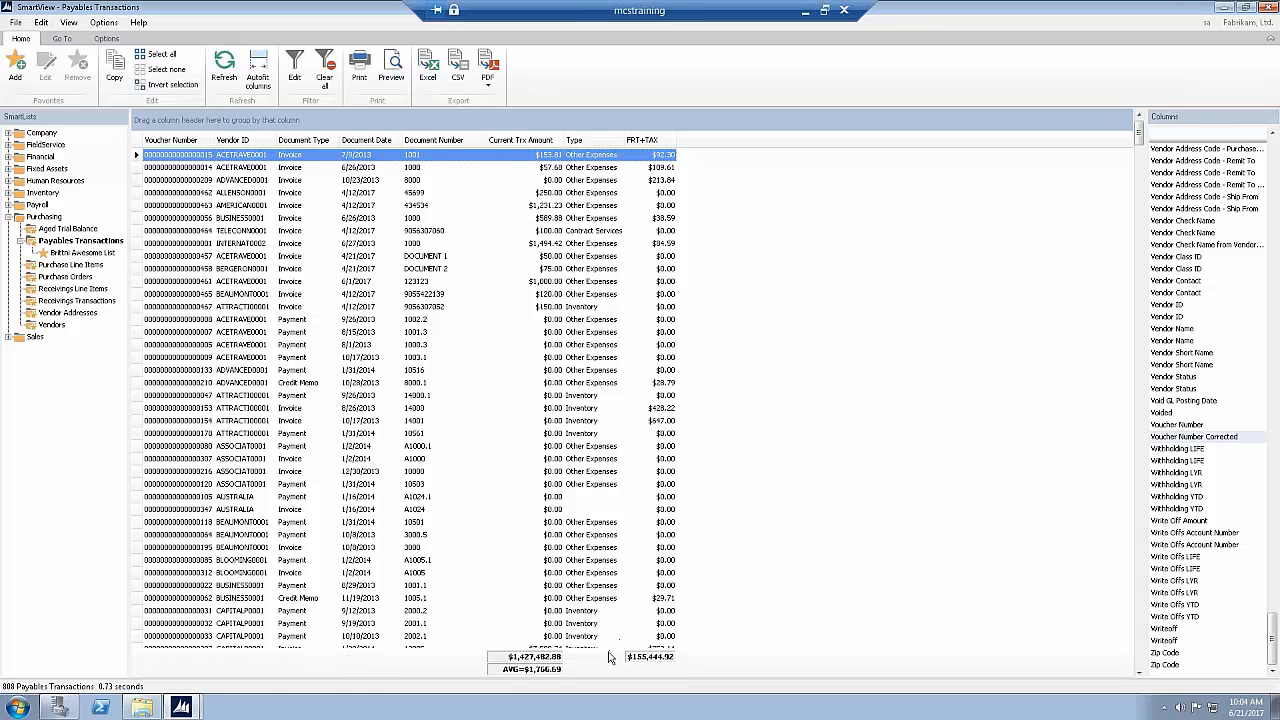
{"action": "right_click", "coordinate": [557, 661]}
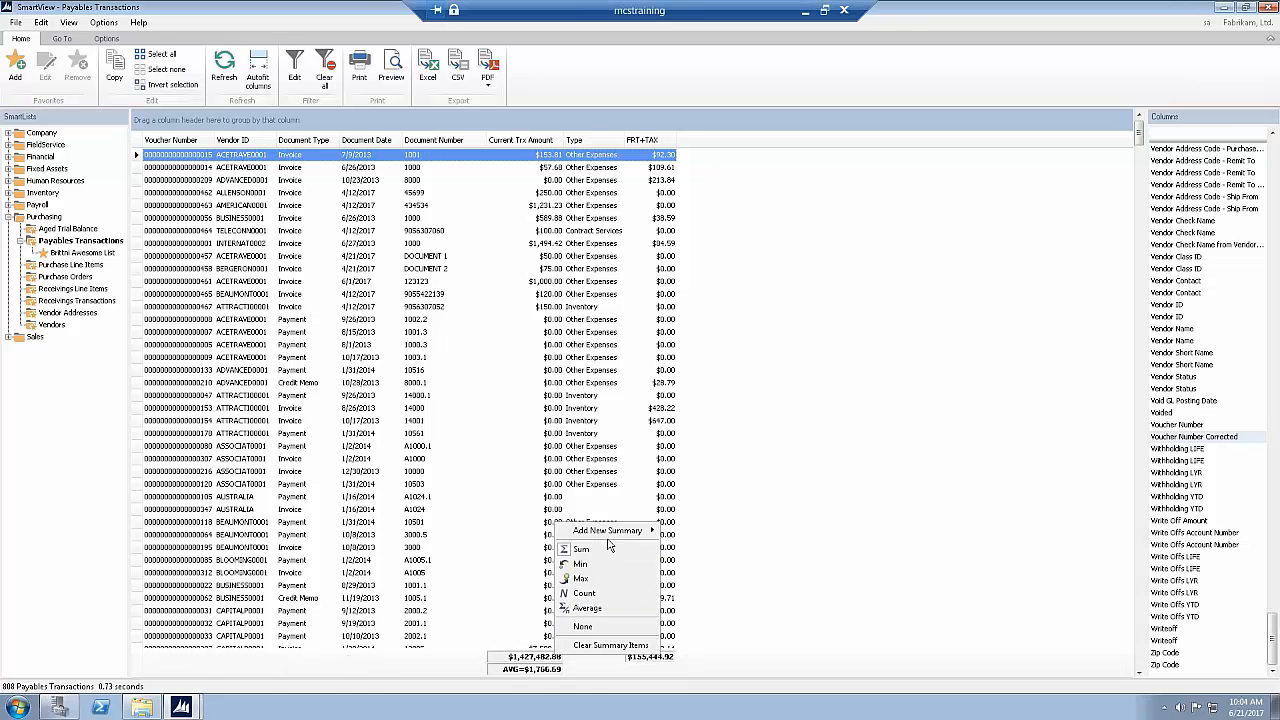
{"action": "mouse_move", "coordinate": [611, 536]}
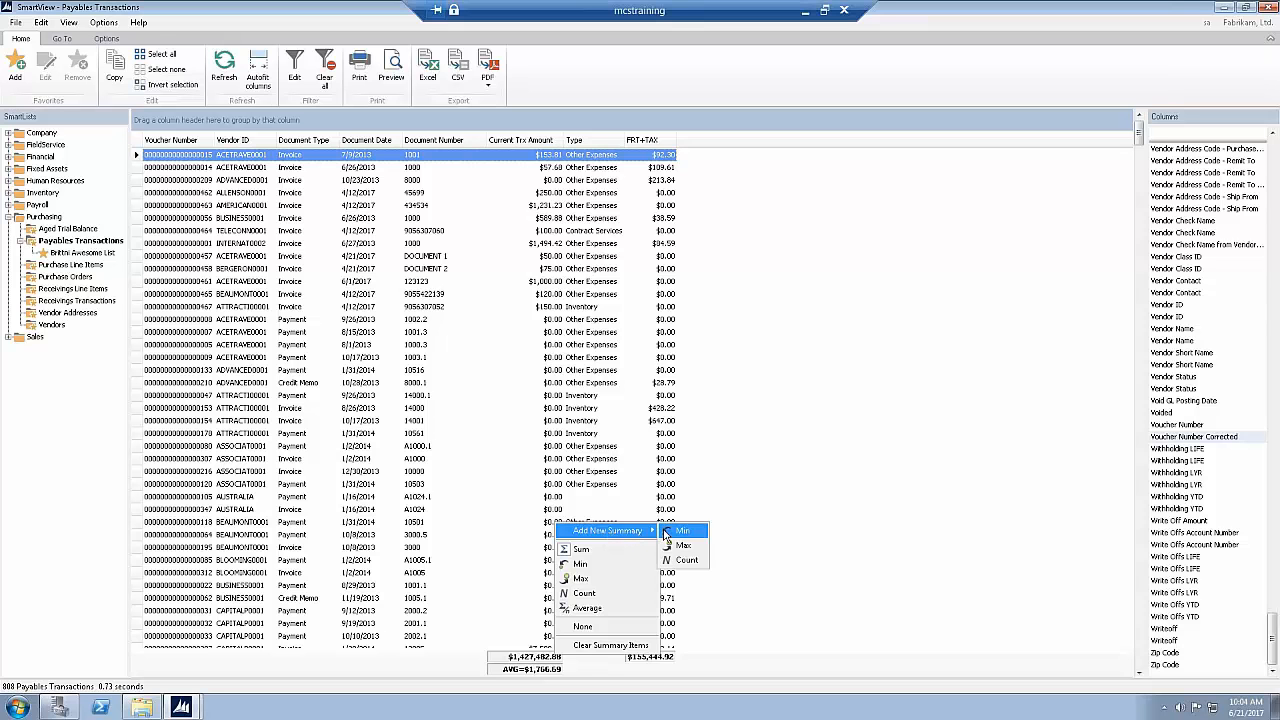
{"action": "left_click", "coordinate": [686, 560]}
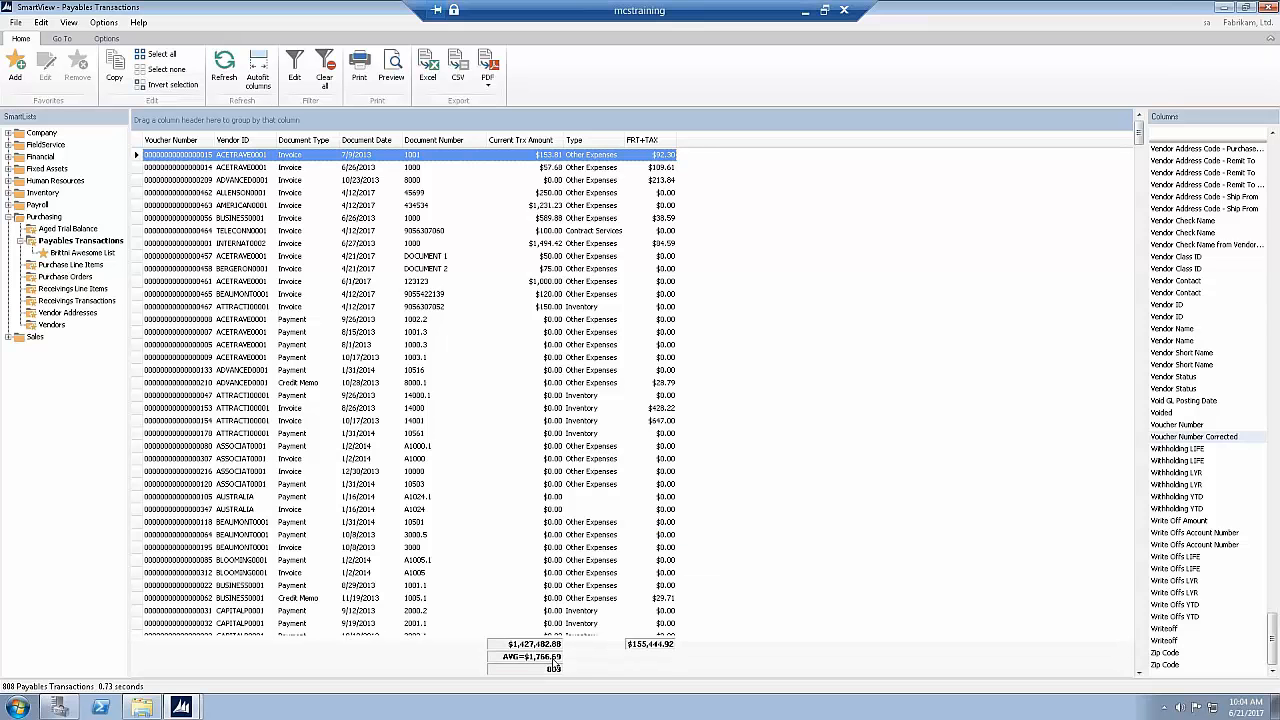
- Add Min and Max summaries to the Current Trx Amount column's footer
{"action": "right_click", "coordinate": [555, 658]}
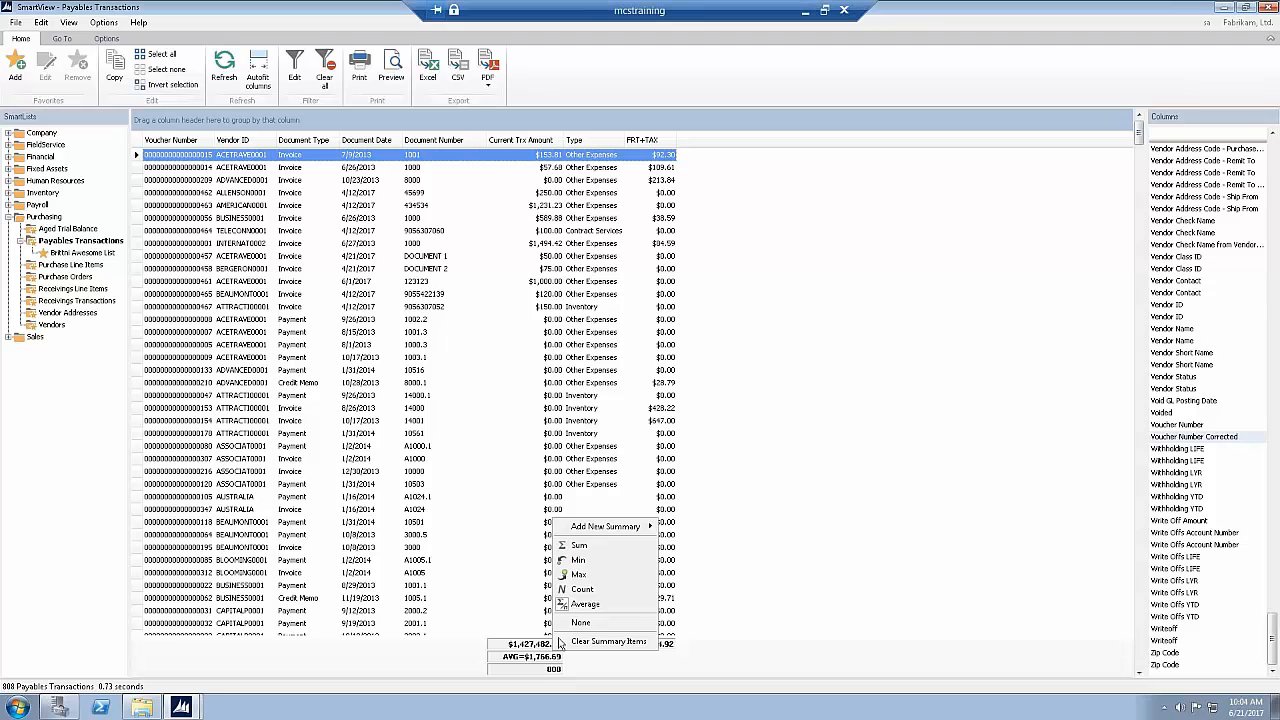
{"action": "mouse_move", "coordinate": [602, 537]}
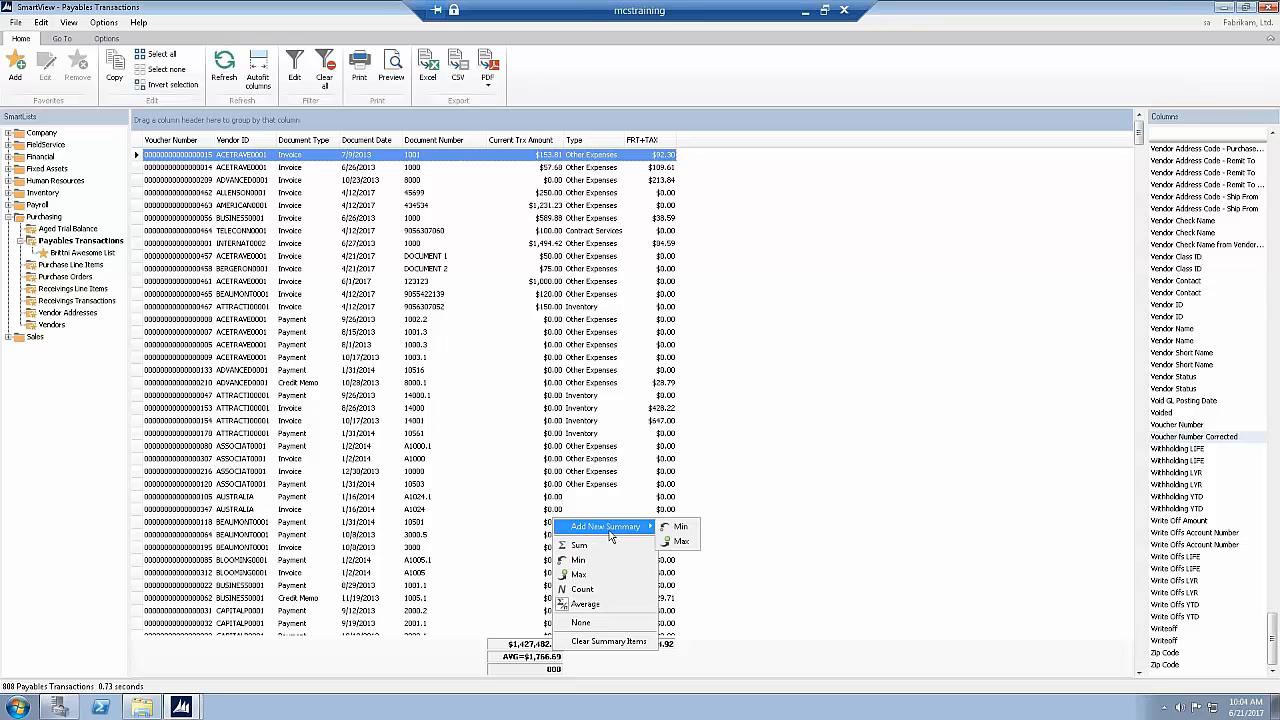
{"action": "left_click", "coordinate": [679, 527]}
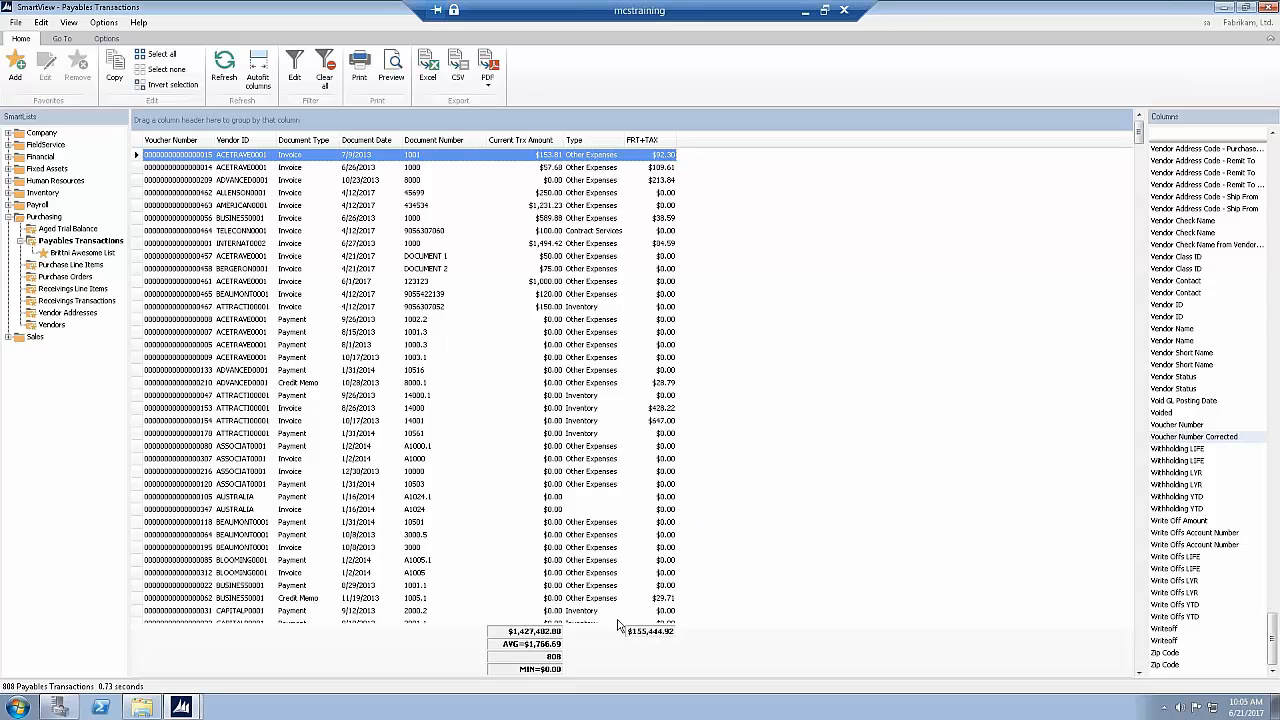
{"action": "right_click", "coordinate": [555, 658]}
{"action": "mouse_move", "coordinate": [615, 535]}
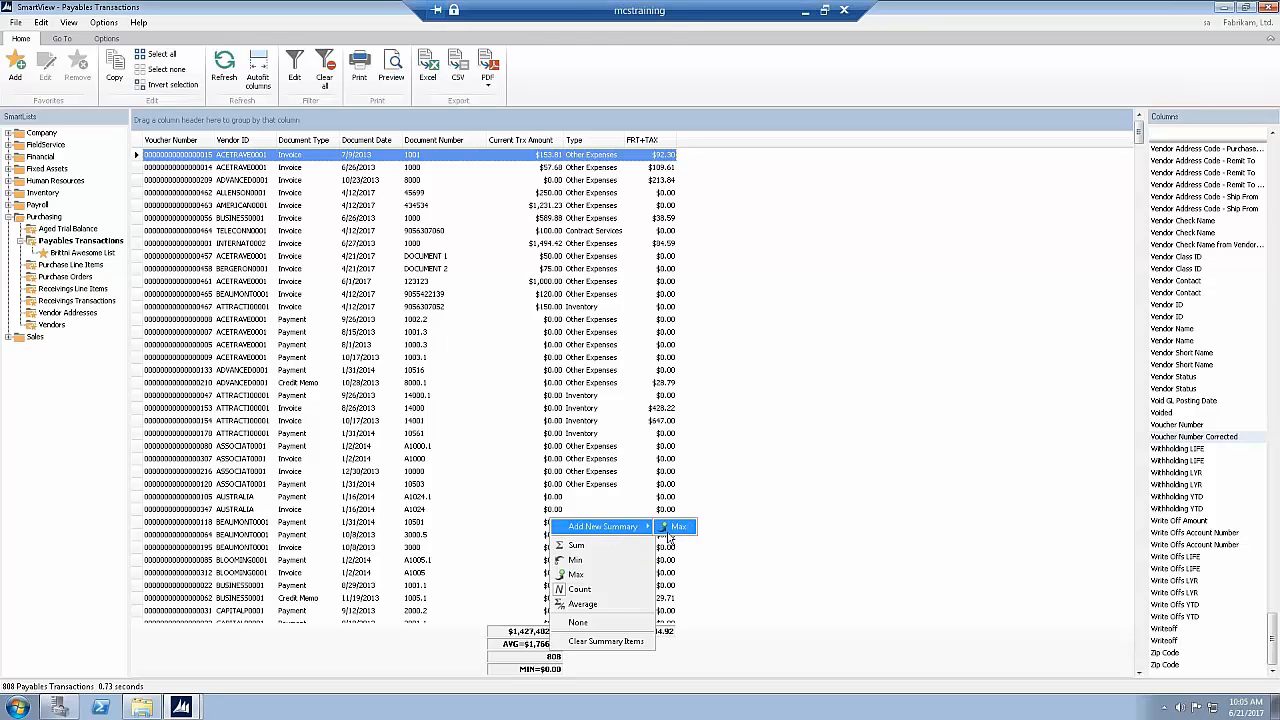
{"action": "left_click", "coordinate": [669, 542]}
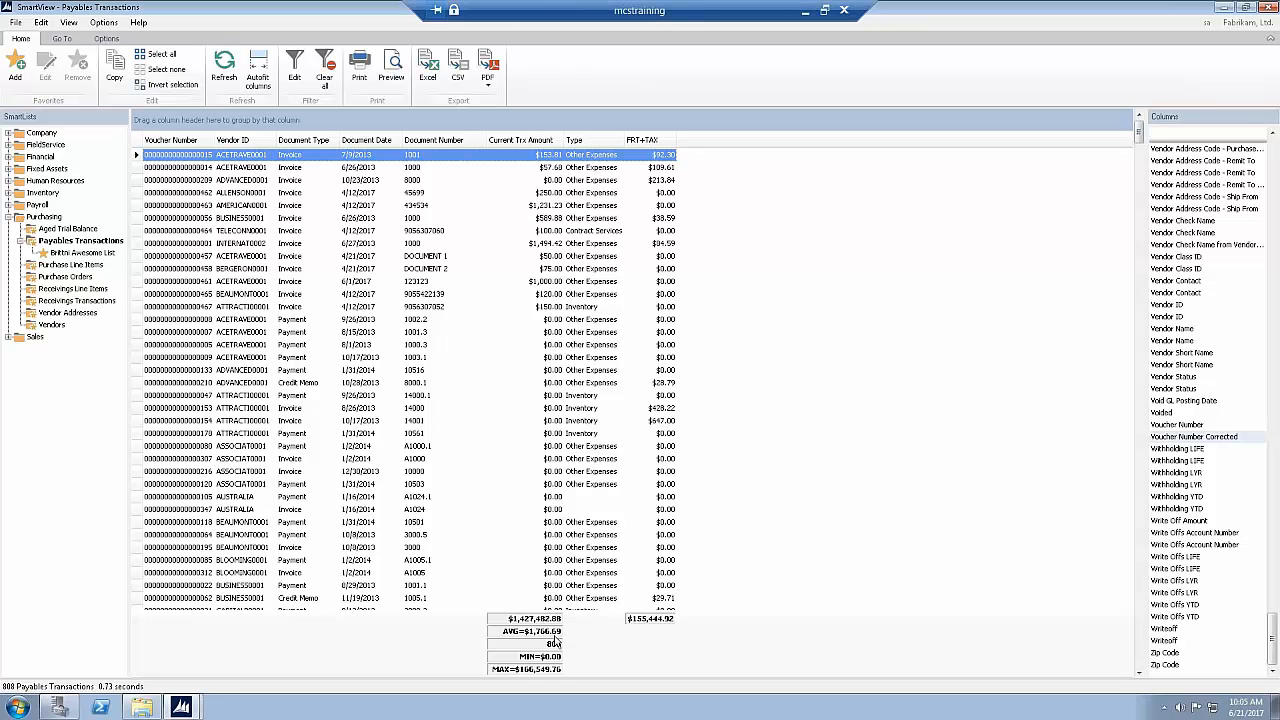
- Clear all summary items from the Current Trx Amount column's footer
{"action": "right_click", "coordinate": [556, 642]}
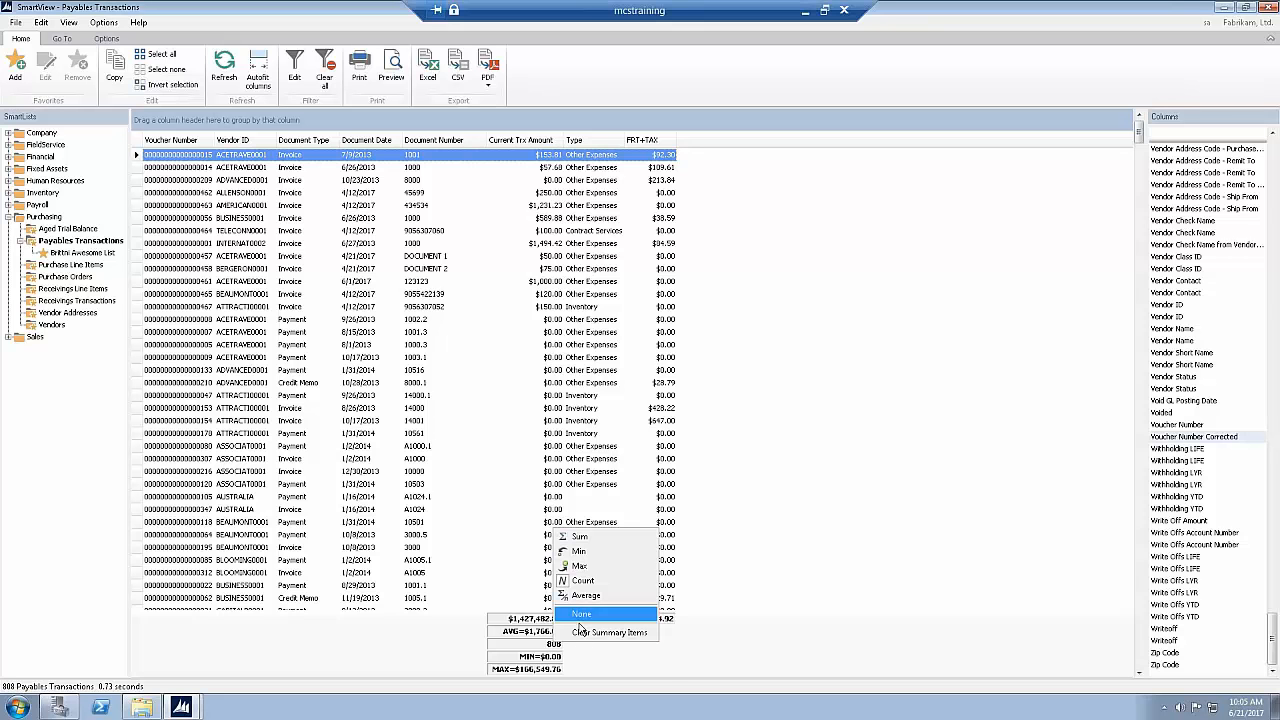
{"action": "left_click", "coordinate": [590, 634]}
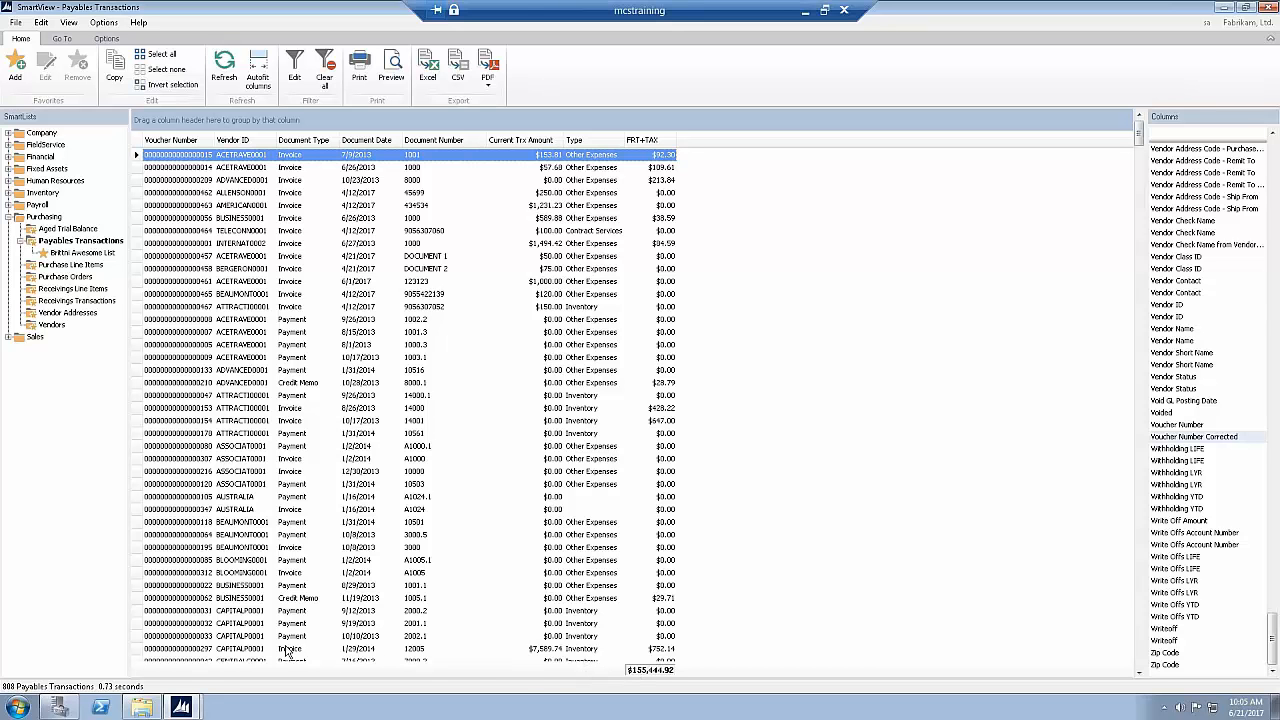
{"action": "right_click", "coordinate": [537, 678]}
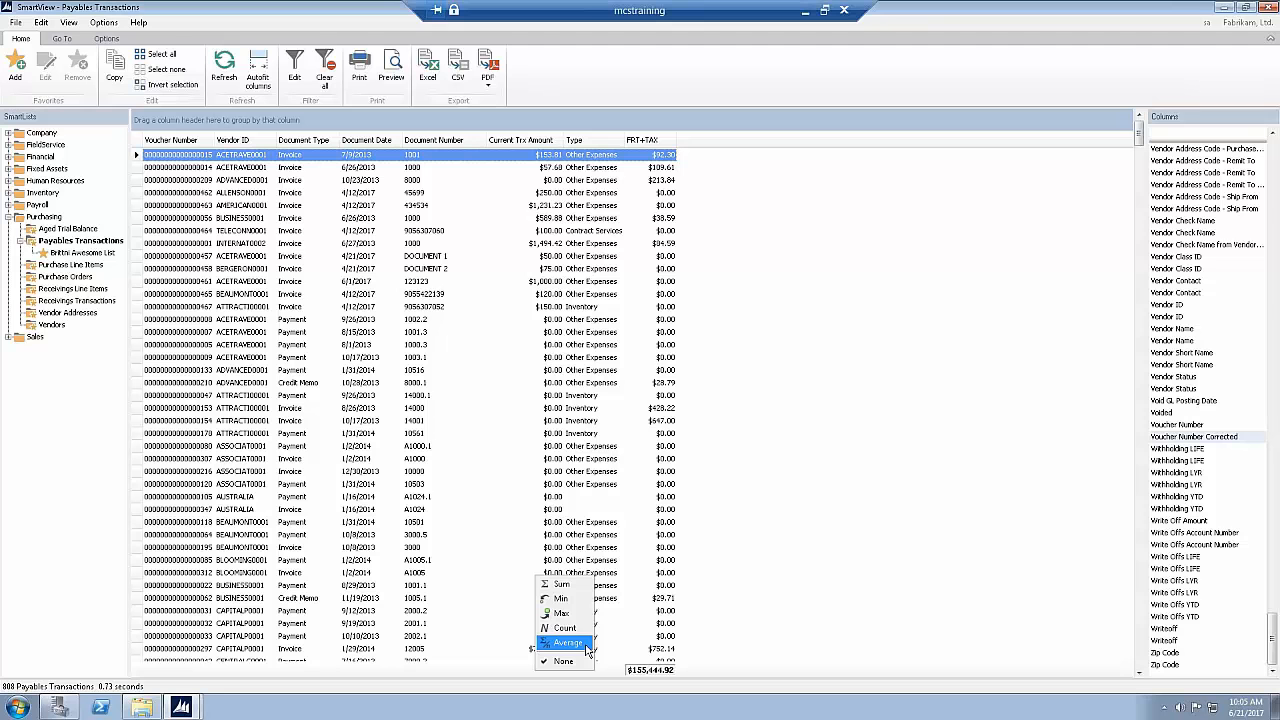
{"action": "left_click", "coordinate": [828, 486]}
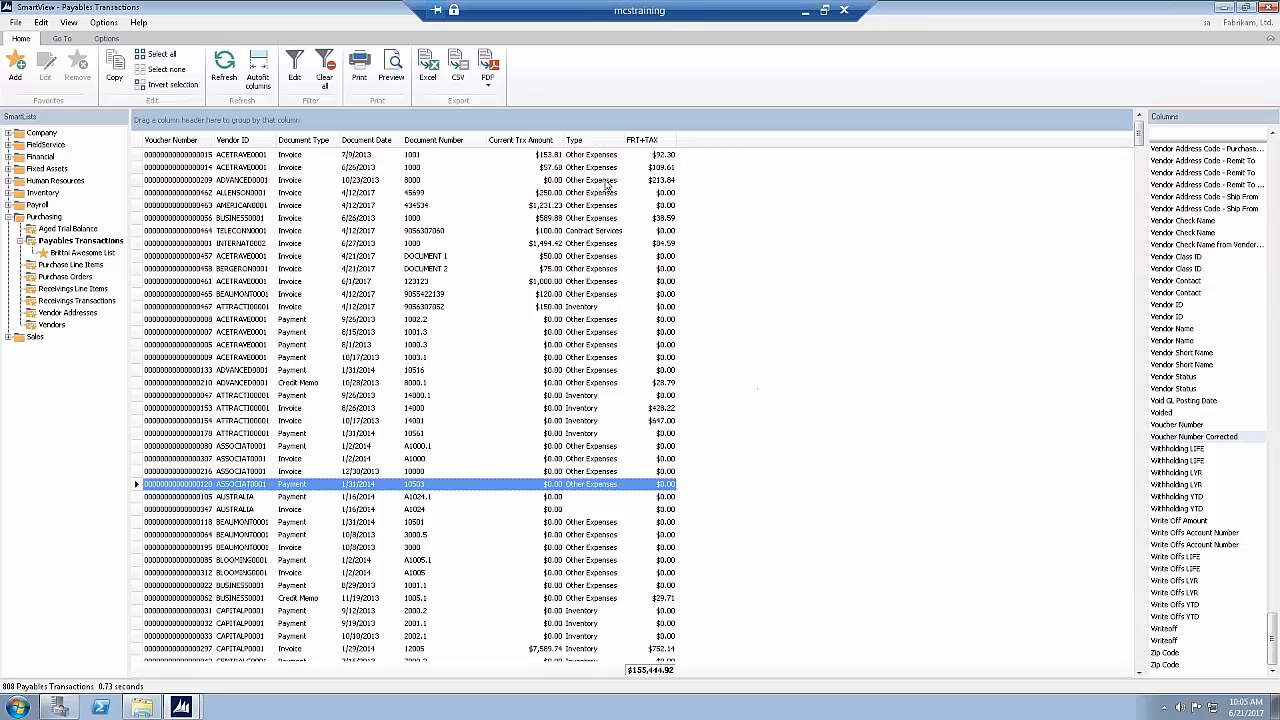
{"action": "left_click", "coordinate": [491, 80]}
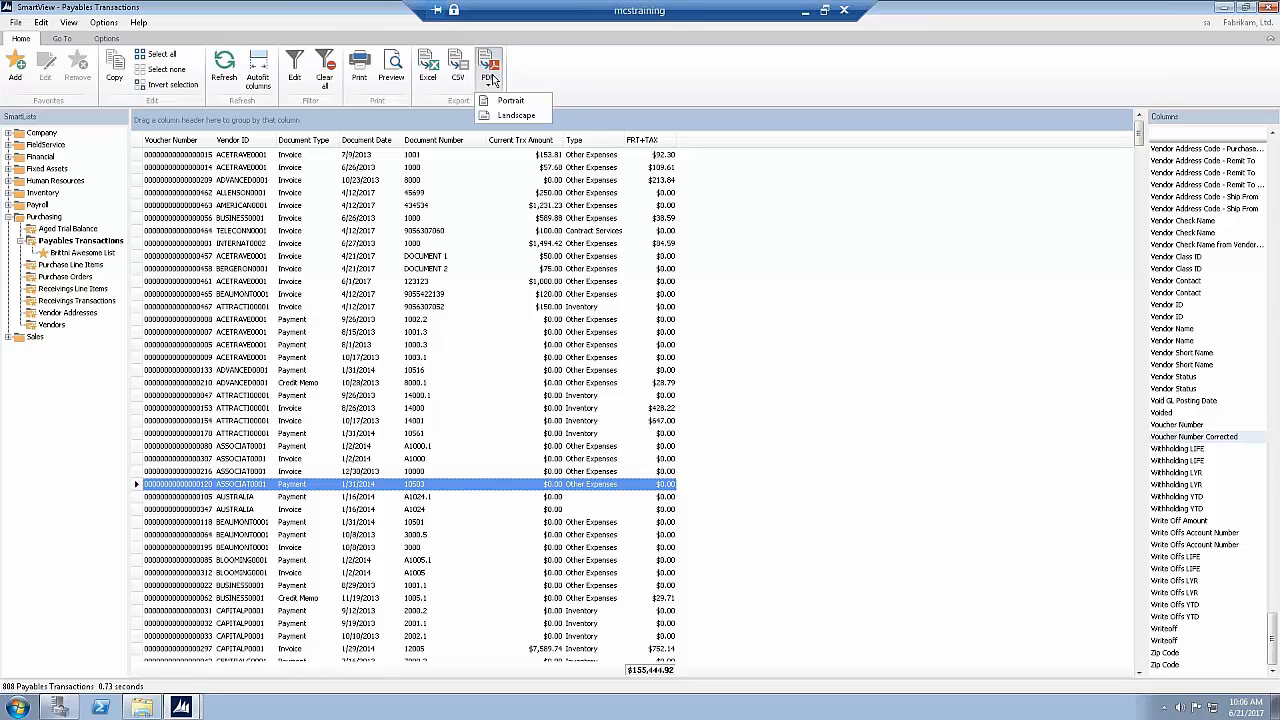
{"action": "left_click", "coordinate": [325, 8]}
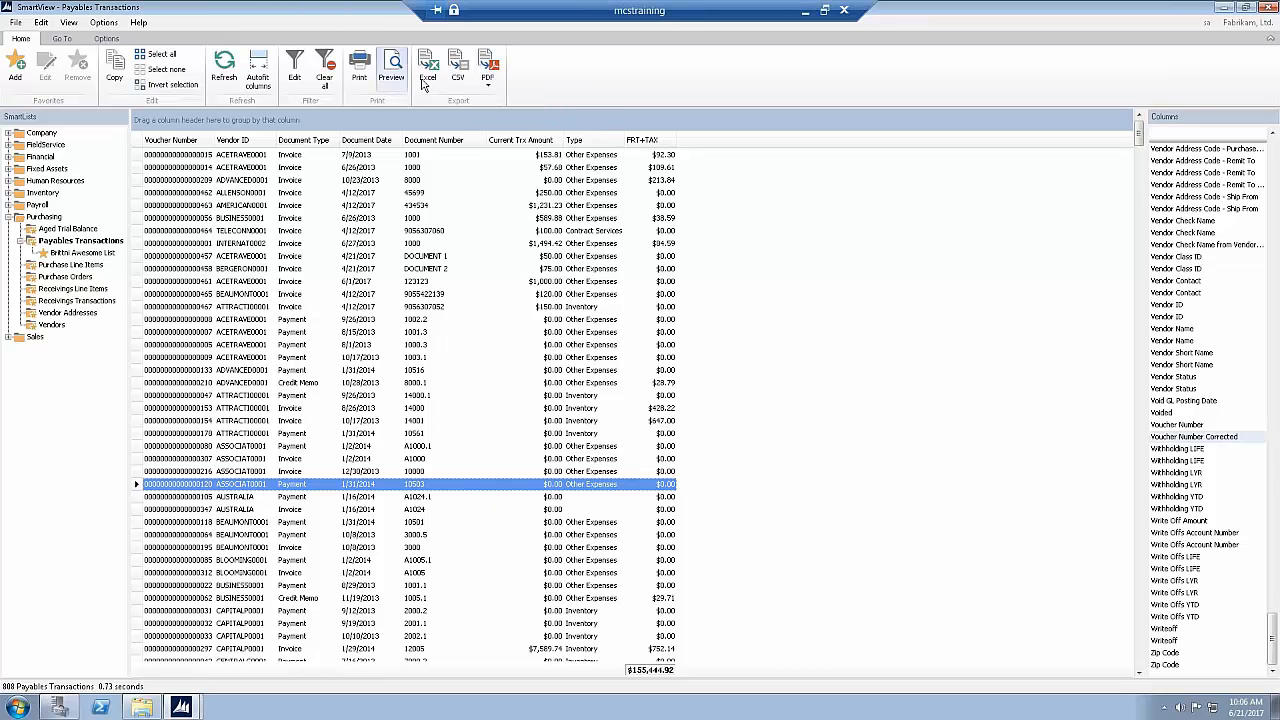
{"action": "left_click", "coordinate": [337, 328]}
- Export the whole list to an Excel file named Payables Transactions on the Desktop, dismiss the Office activation prompt and minimize the workbook
{"action": "left_click", "coordinate": [430, 71]}
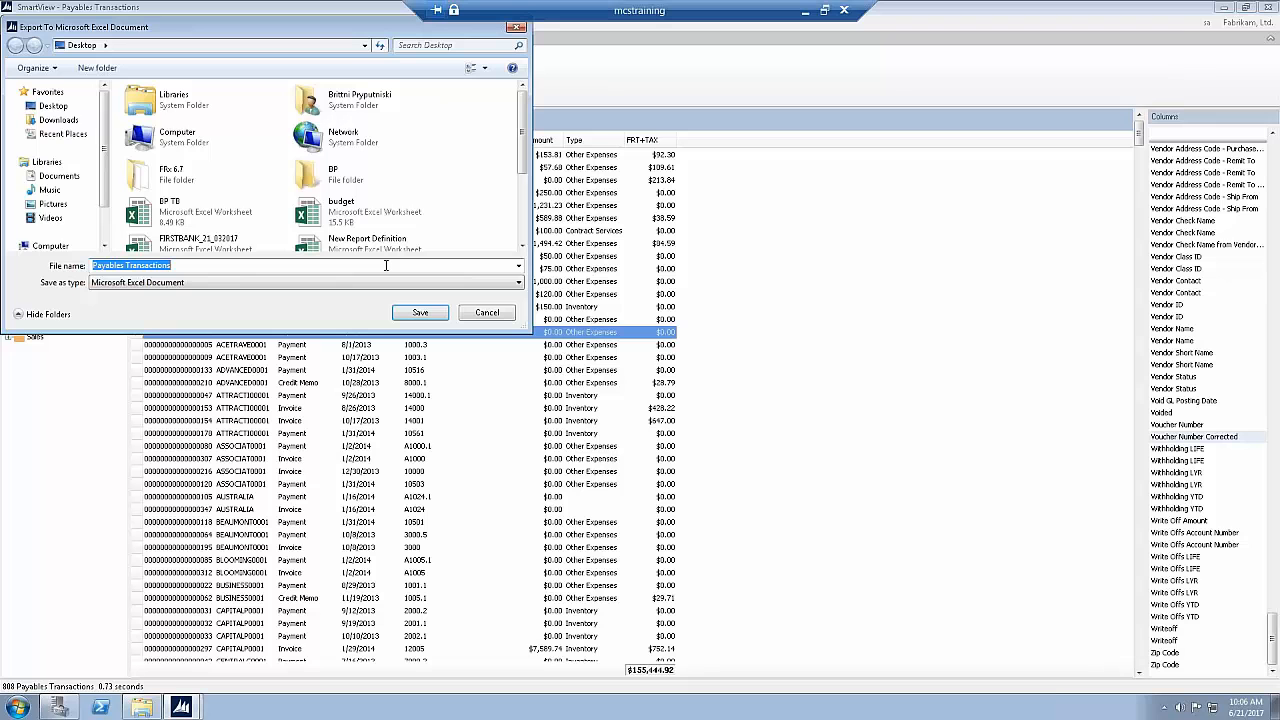
{"action": "left_click", "coordinate": [55, 106]}
{"action": "left_click", "coordinate": [400, 314]}
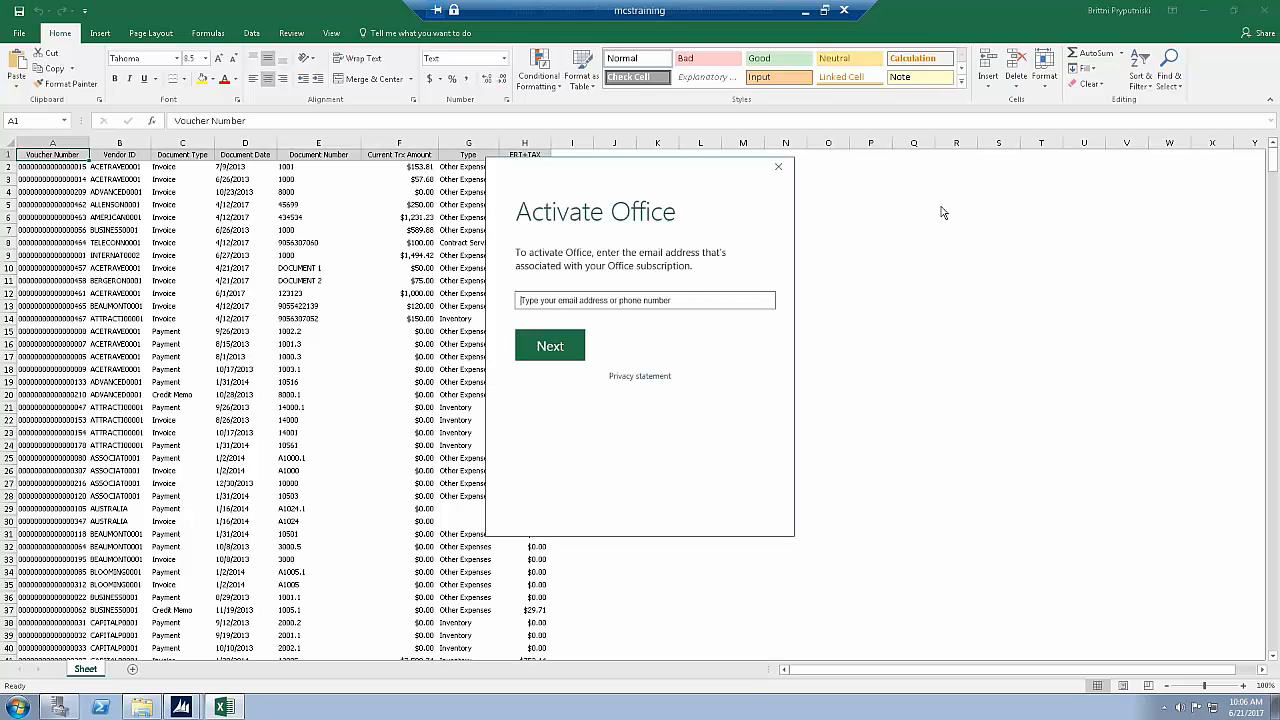
{"action": "left_click", "coordinate": [779, 167]}
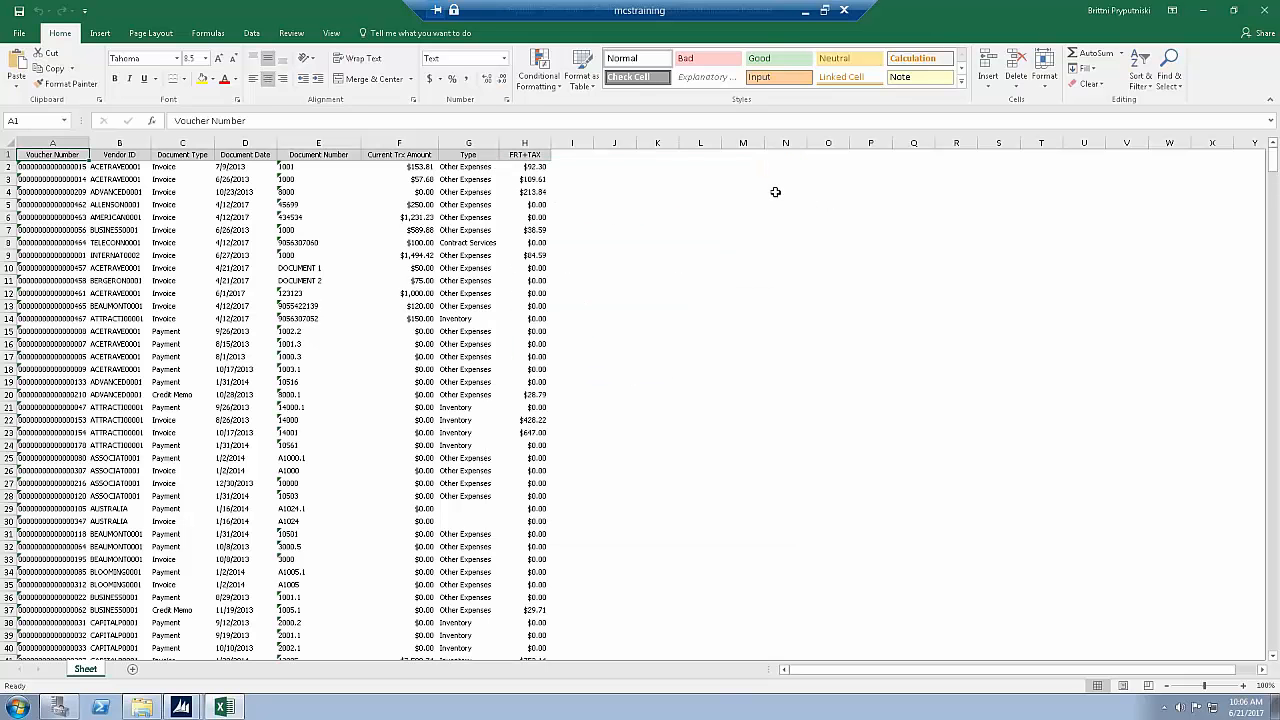
{"action": "left_click", "coordinate": [1204, 10]}
- Select payables documents 1001, 1000 (INTERNAT0002), 8000.1, 14000, 14001 and 10561, and export them to Excel as Payables Transactions v2
{"action": "left_click", "coordinate": [393, 270]}
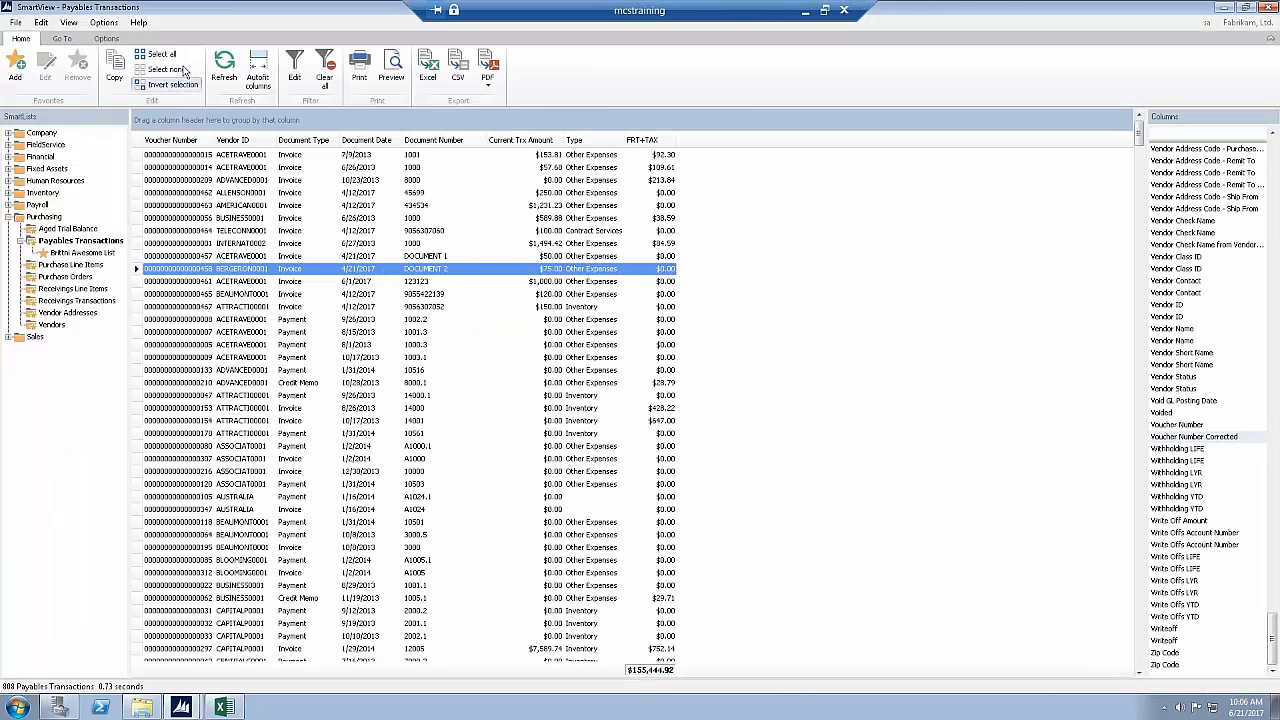
{"action": "left_click", "coordinate": [242, 195]}
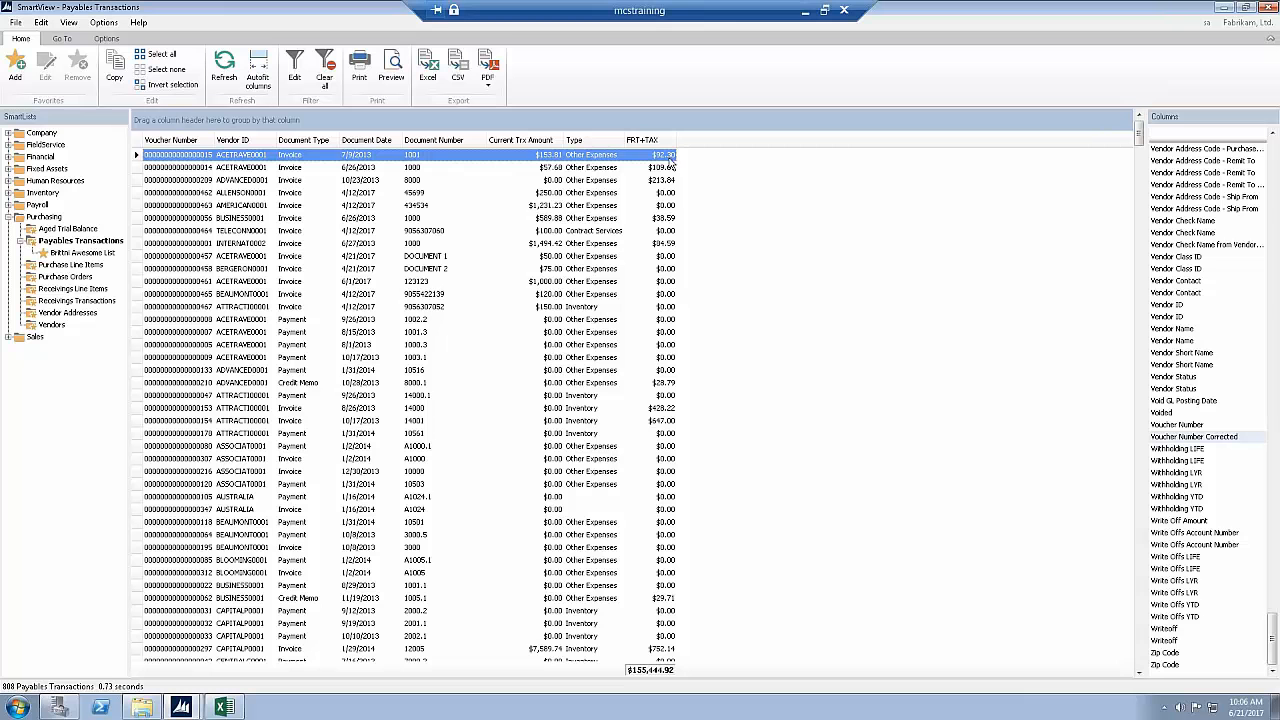
{"action": "left_click", "coordinate": [666, 244], "text": "ctrl"}
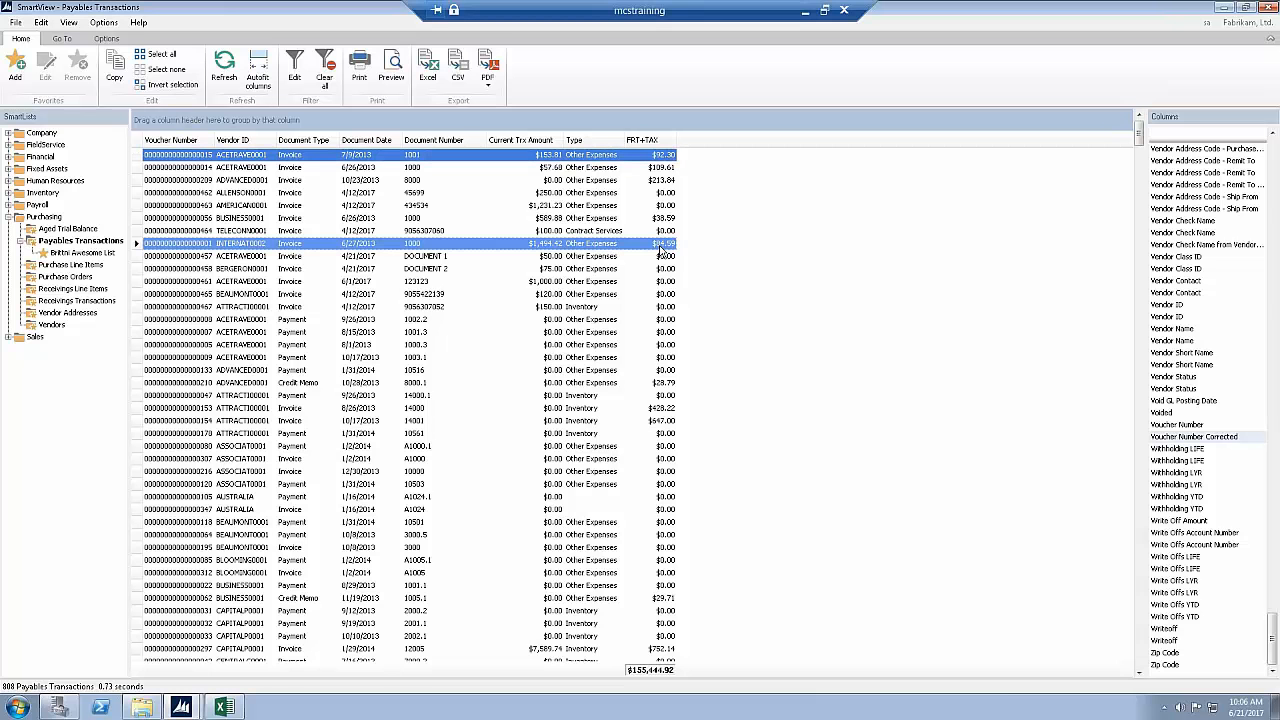
{"action": "left_click", "coordinate": [660, 384], "text": "ctrl"}
{"action": "left_click", "coordinate": [668, 435], "text": "ctrl"}
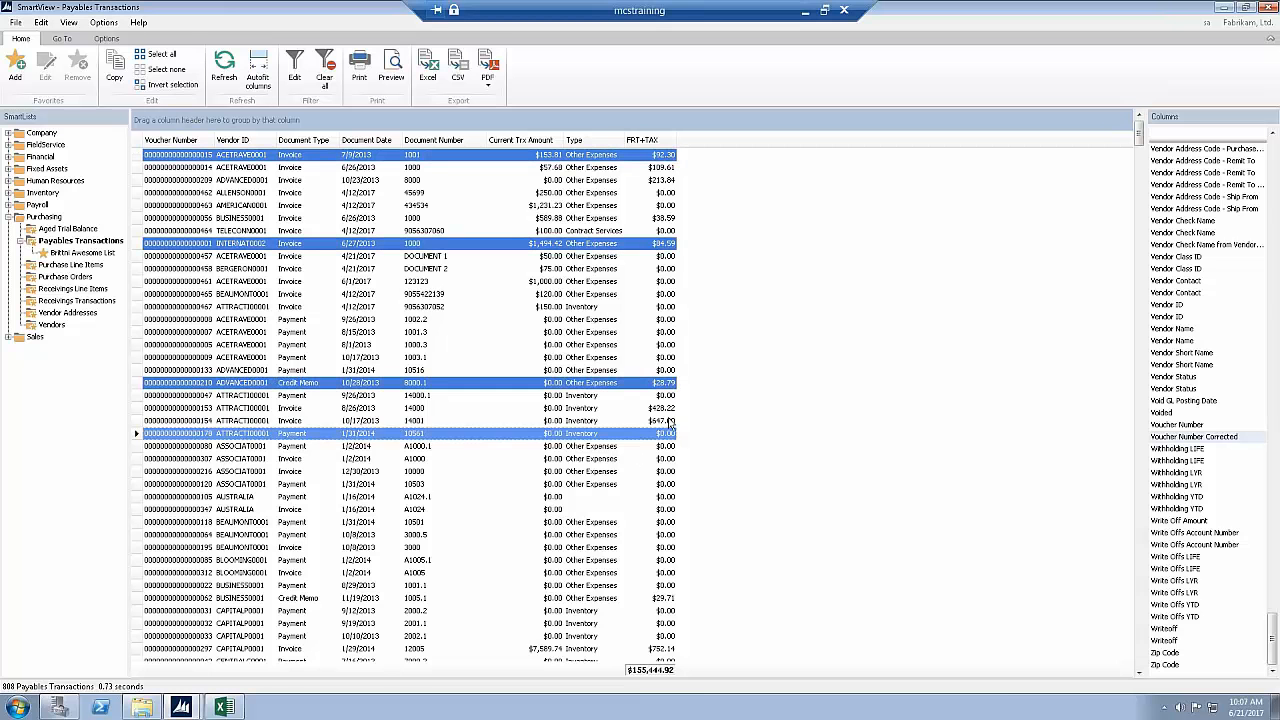
{"action": "left_click", "coordinate": [668, 421], "text": "ctrl"}
{"action": "left_click", "coordinate": [670, 409], "text": "ctrl"}
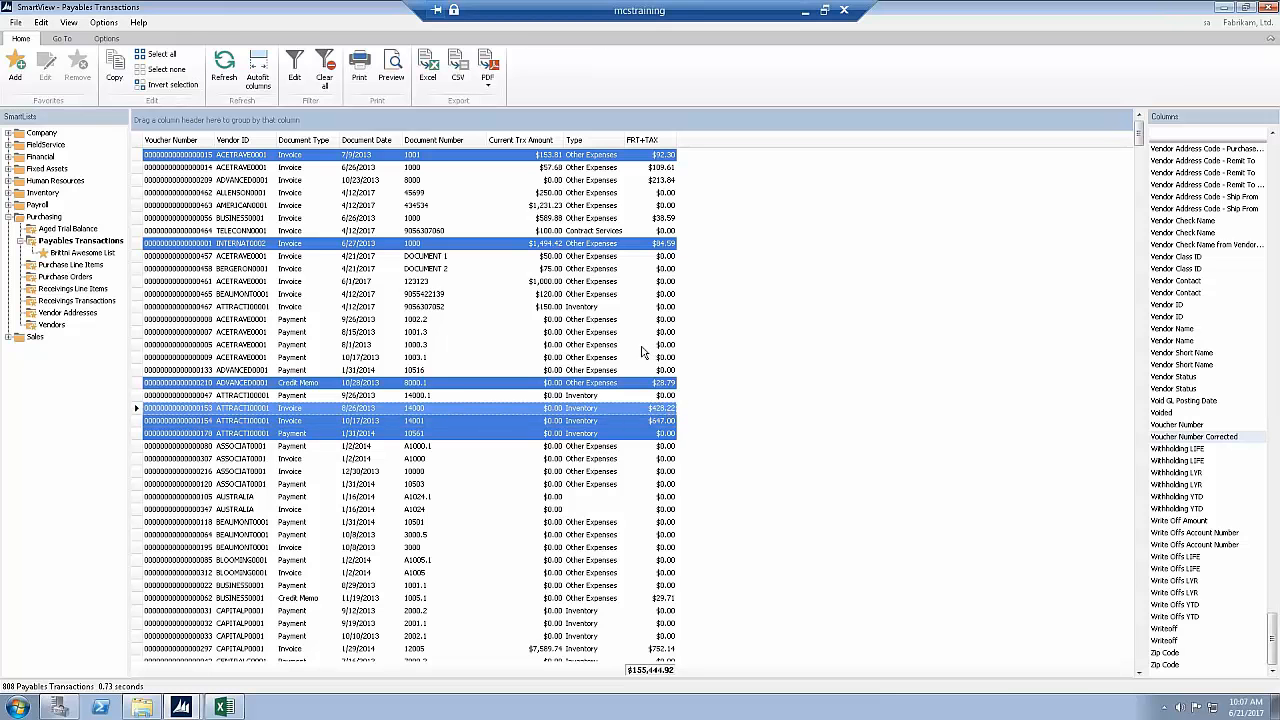
{"action": "left_click", "coordinate": [428, 70]}
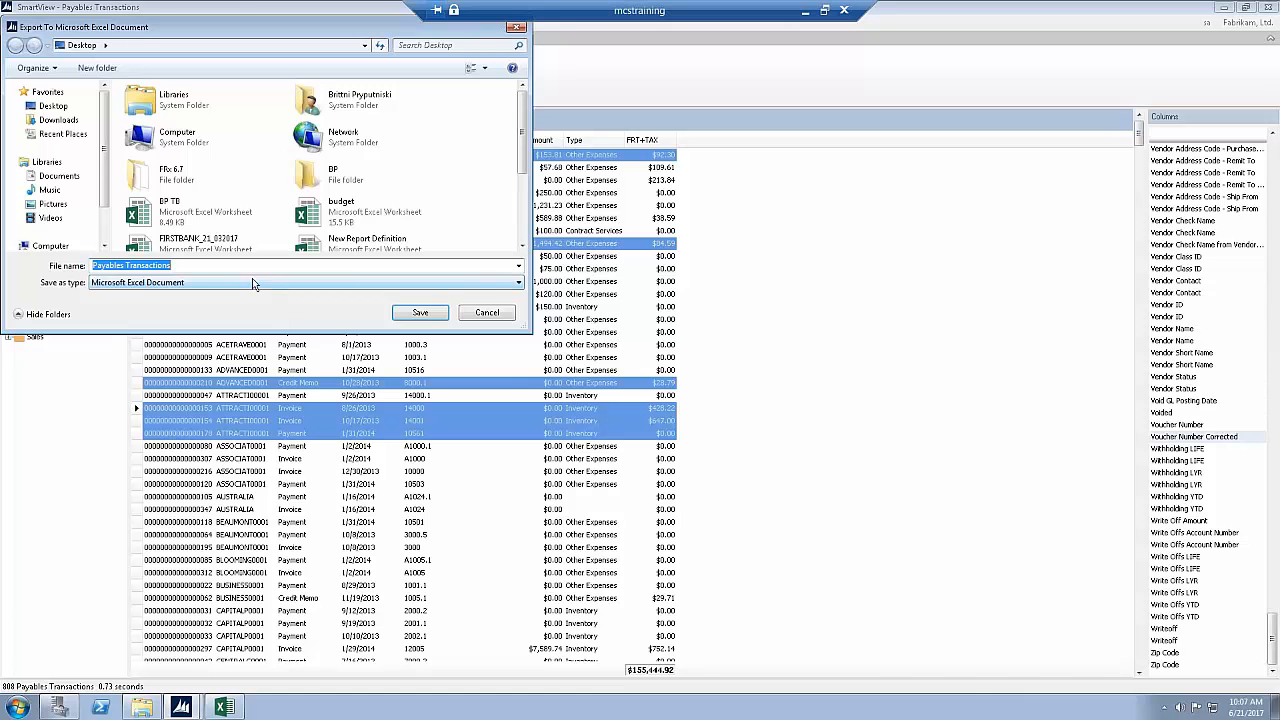
{"action": "type", "text": "v2"}
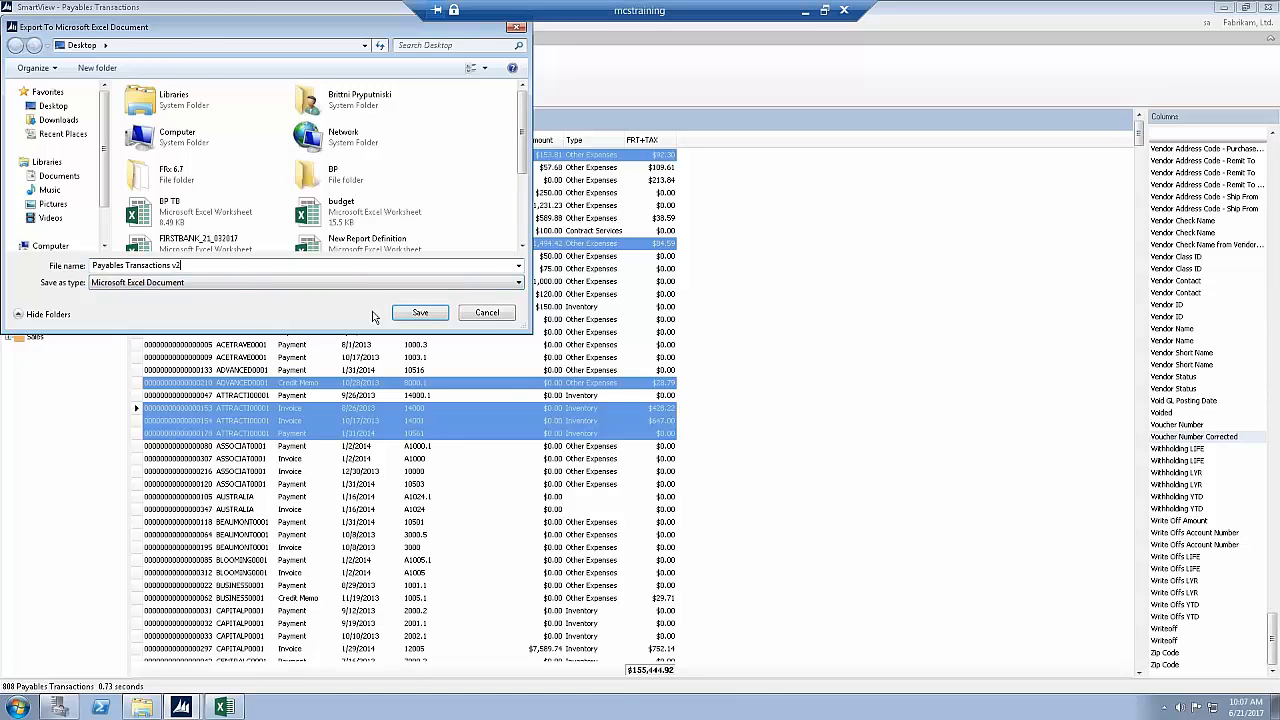
{"action": "left_click", "coordinate": [415, 313]}
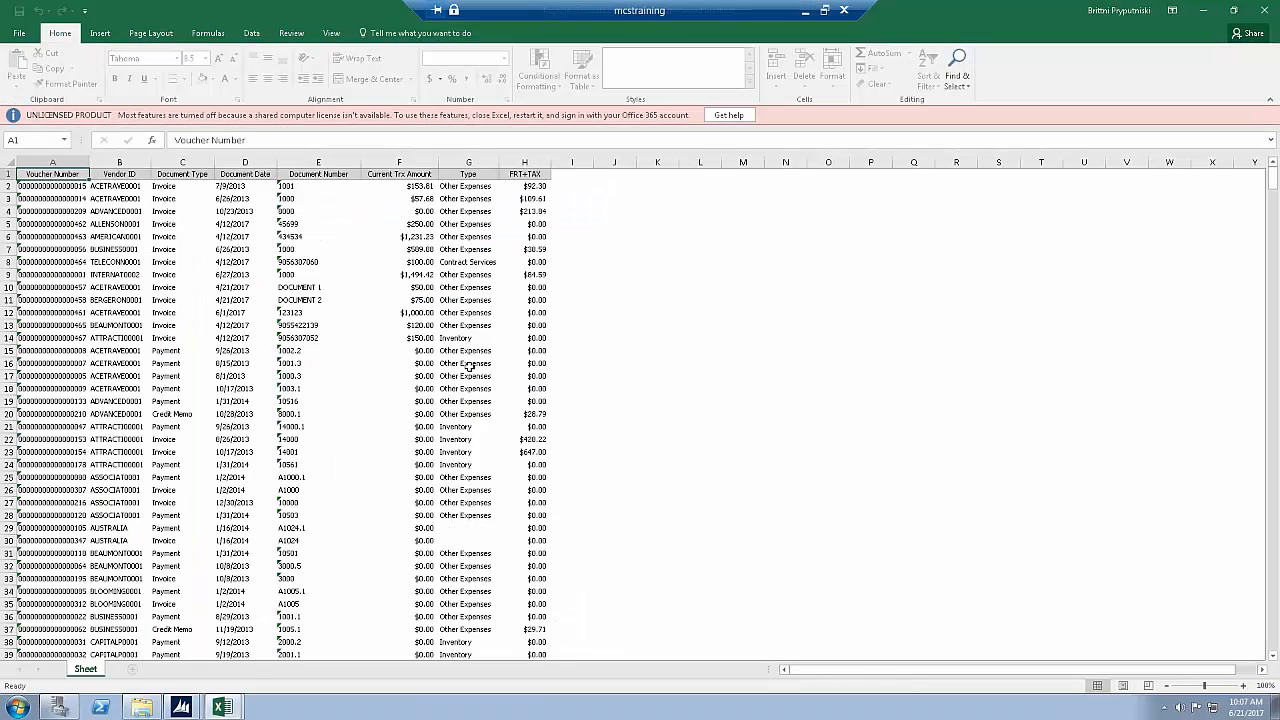
- Review the exported transaction rows in the open Excel workbook and close that workbook
{"action": "left_click", "coordinate": [468, 366]}
{"action": "scroll", "coordinate": [462, 362], "scroll_direction": "down", "scroll_amount": 12}
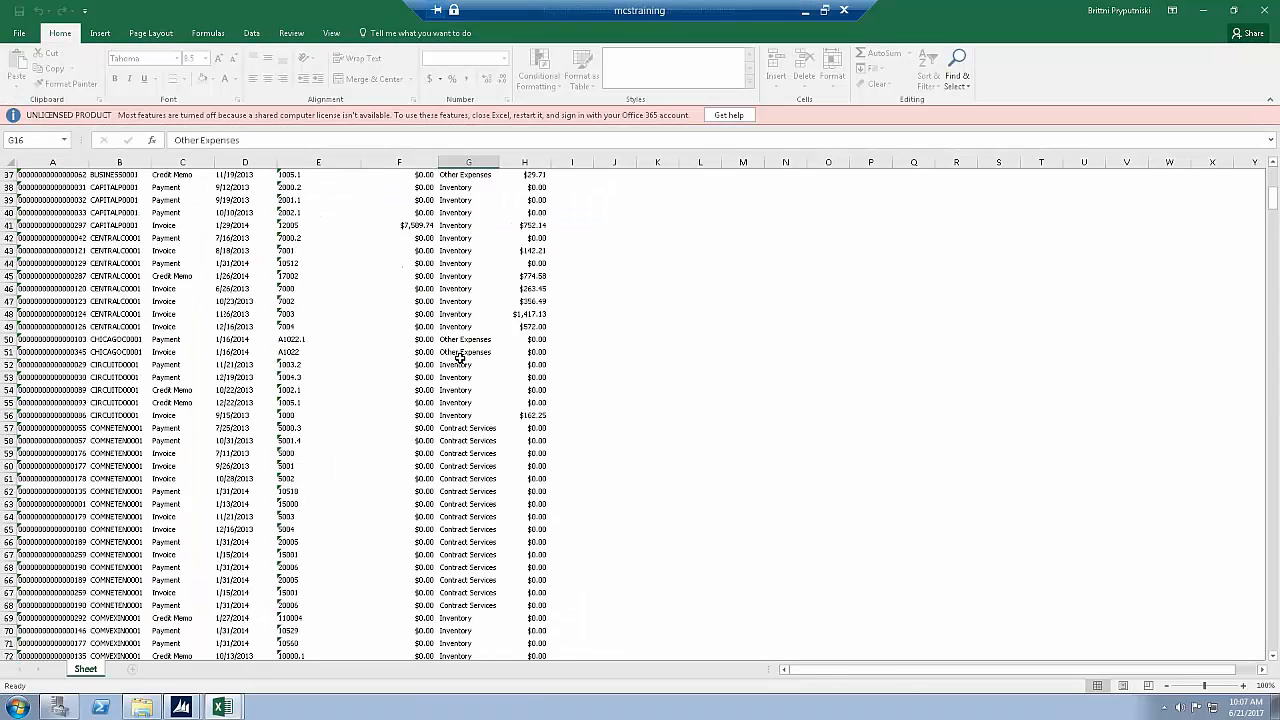
{"action": "scroll", "coordinate": [464, 360], "scroll_direction": "up", "scroll_amount": 12}
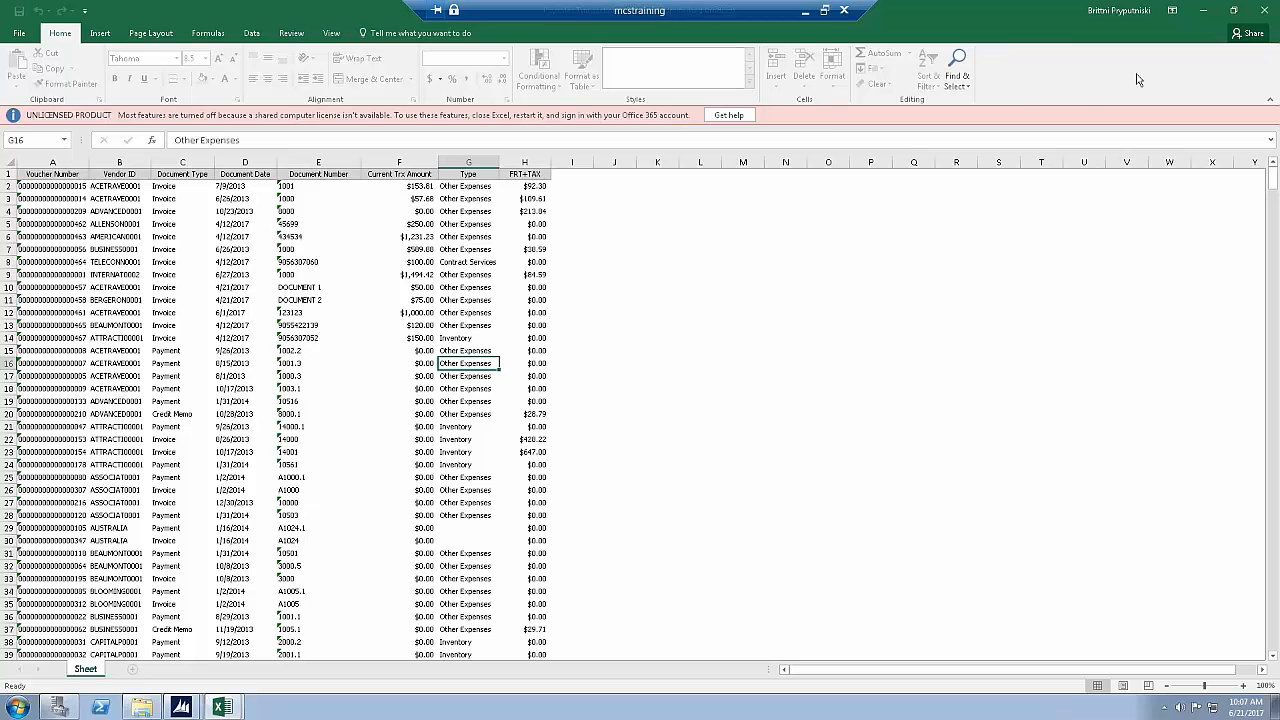
{"action": "left_click", "coordinate": [1265, 10]}
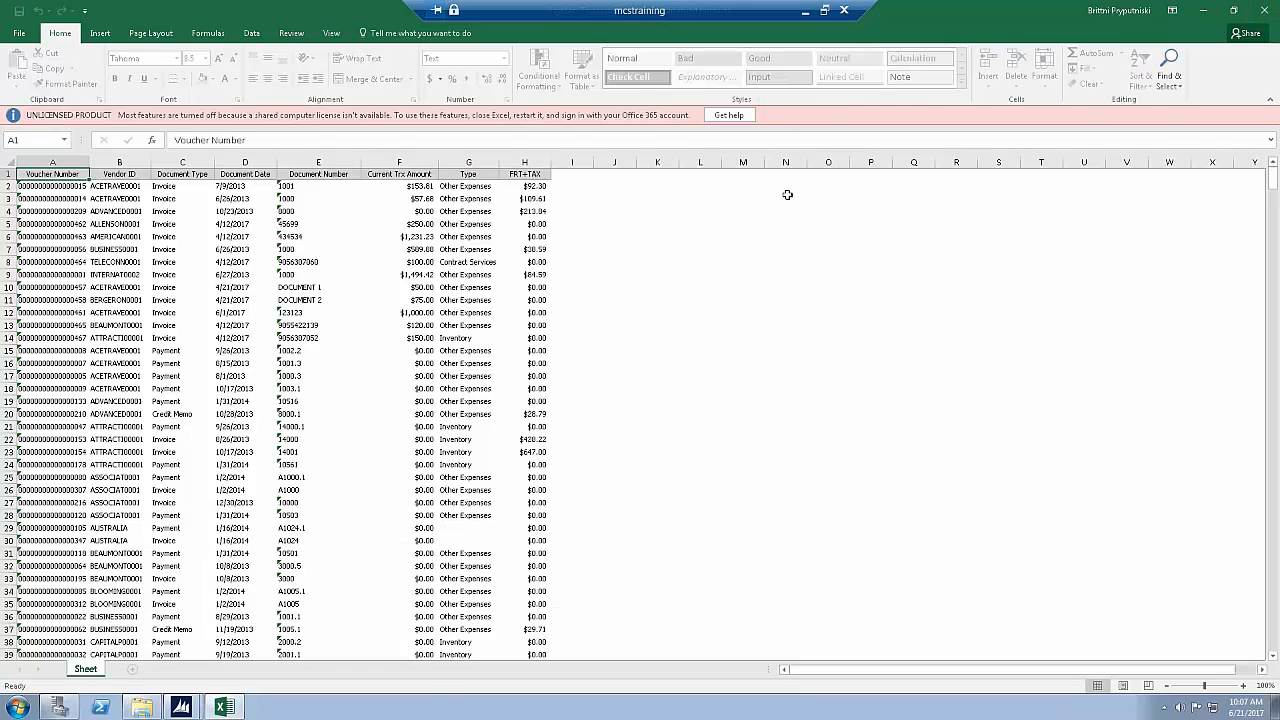
- Close the full-list Excel workbook, invert the row selection in Payables Transactions and reset it to only payment 10516
{"action": "left_click", "coordinate": [1263, 10]}
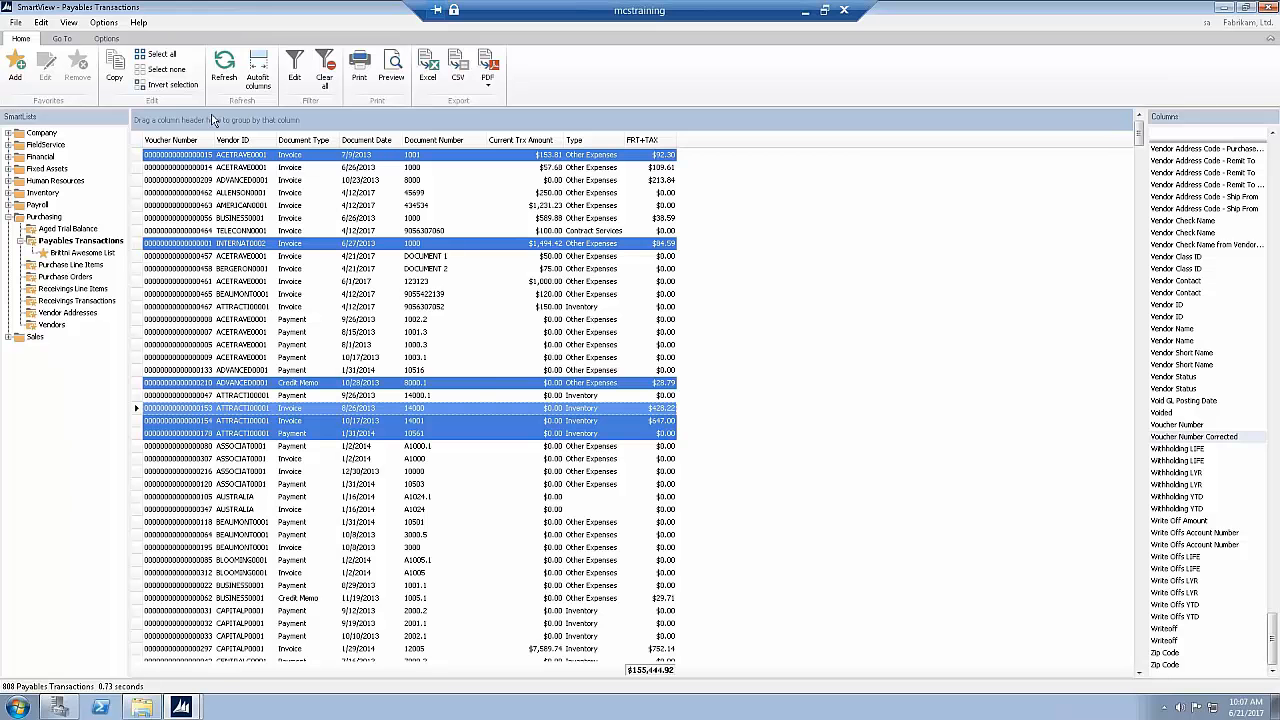
{"action": "left_click", "coordinate": [166, 84]}
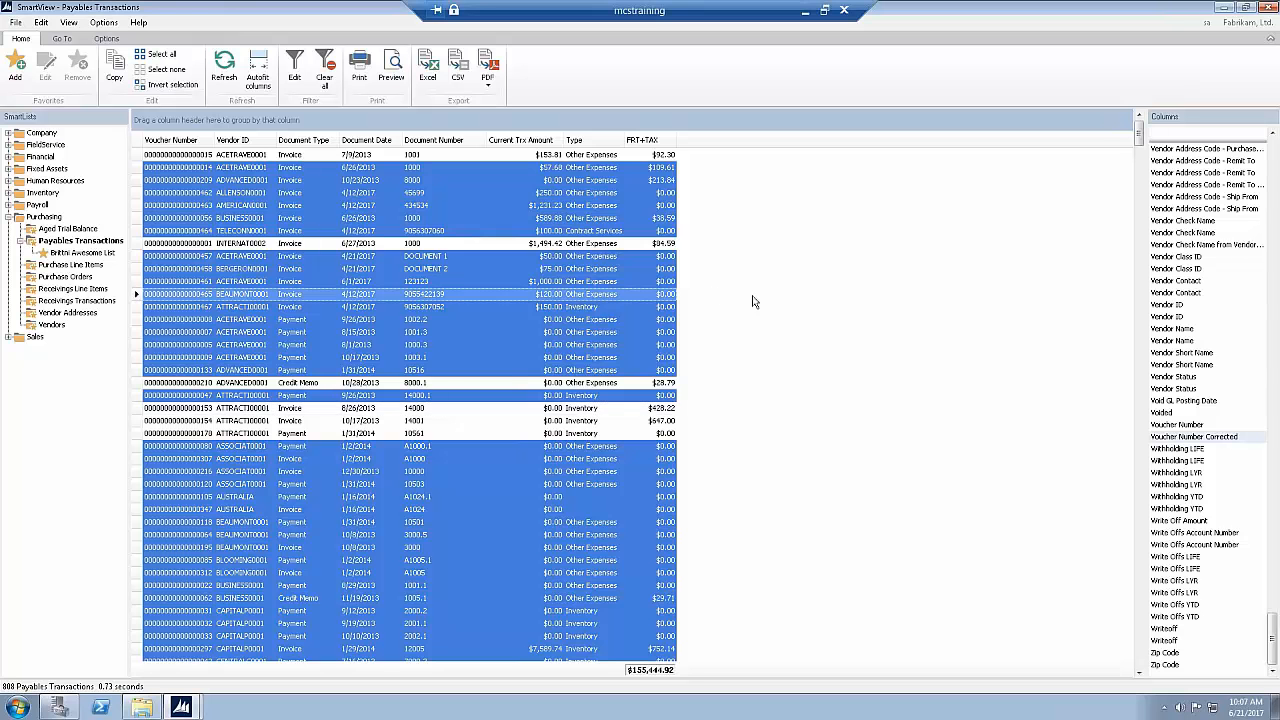
{"action": "left_click", "coordinate": [535, 420]}
{"action": "left_click", "coordinate": [531, 372]}
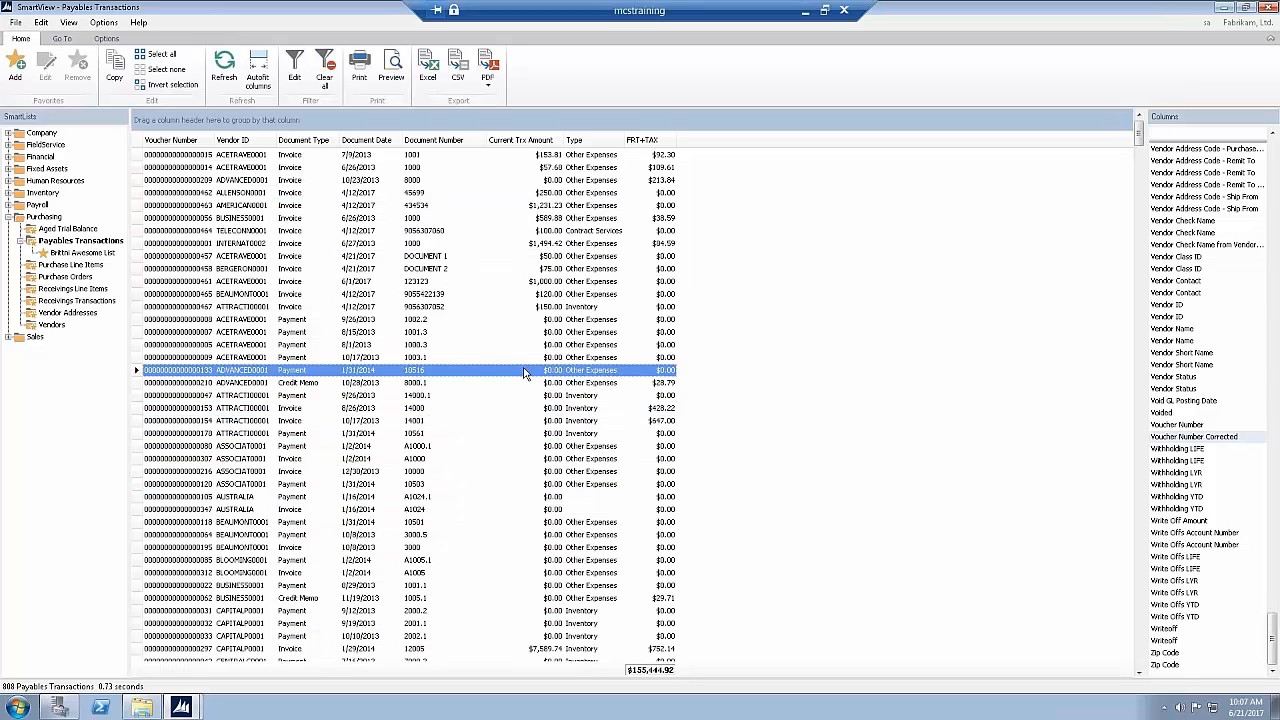
- Start Excel with a blank workbook, dismiss the activation prompt, accept the license agreement and minimize the workbook
{"action": "left_click", "coordinate": [18, 707]}
{"action": "left_click", "coordinate": [51, 591]}
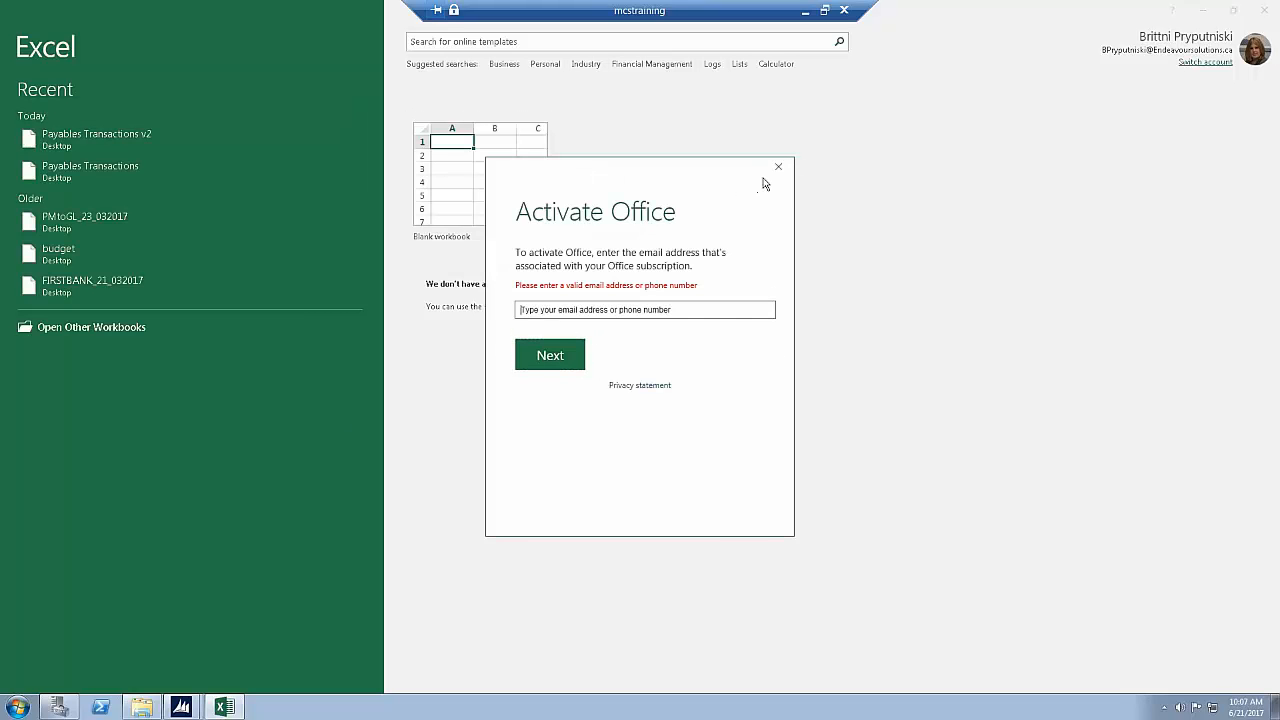
{"action": "left_click", "coordinate": [777, 167]}
{"action": "left_click", "coordinate": [531, 186]}
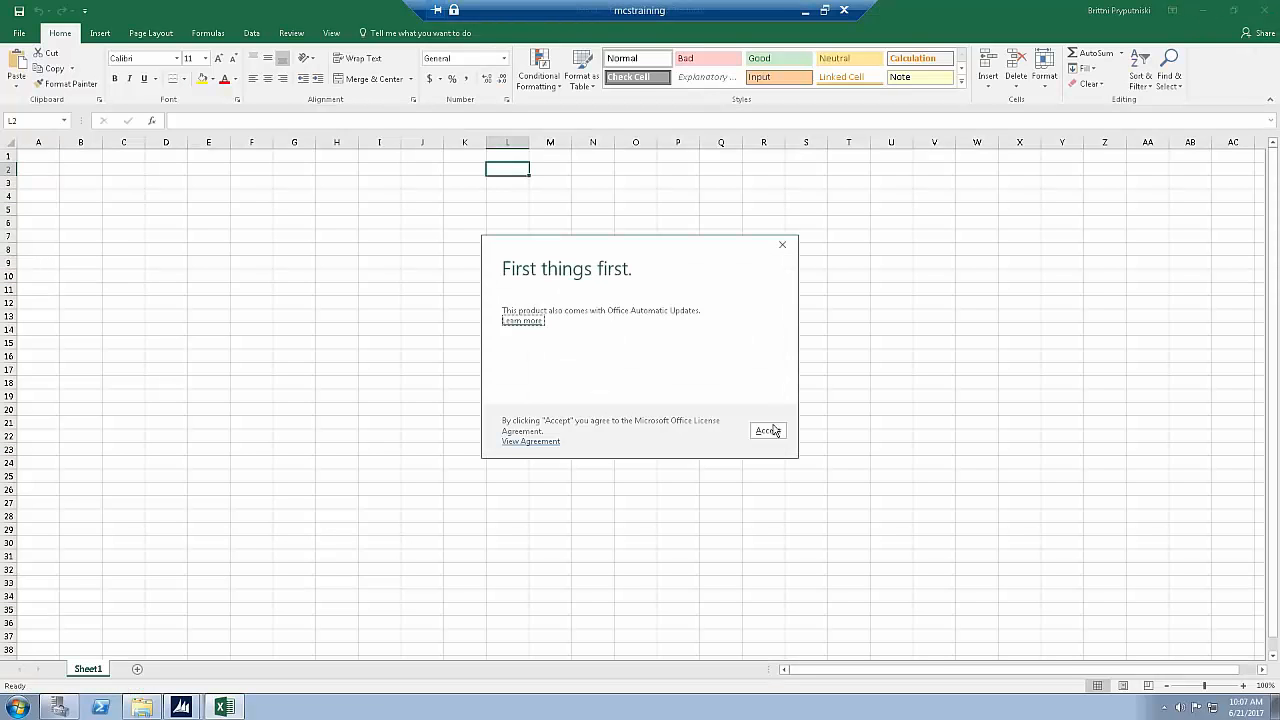
{"action": "left_click", "coordinate": [768, 430]}
{"action": "left_click", "coordinate": [1204, 10]}
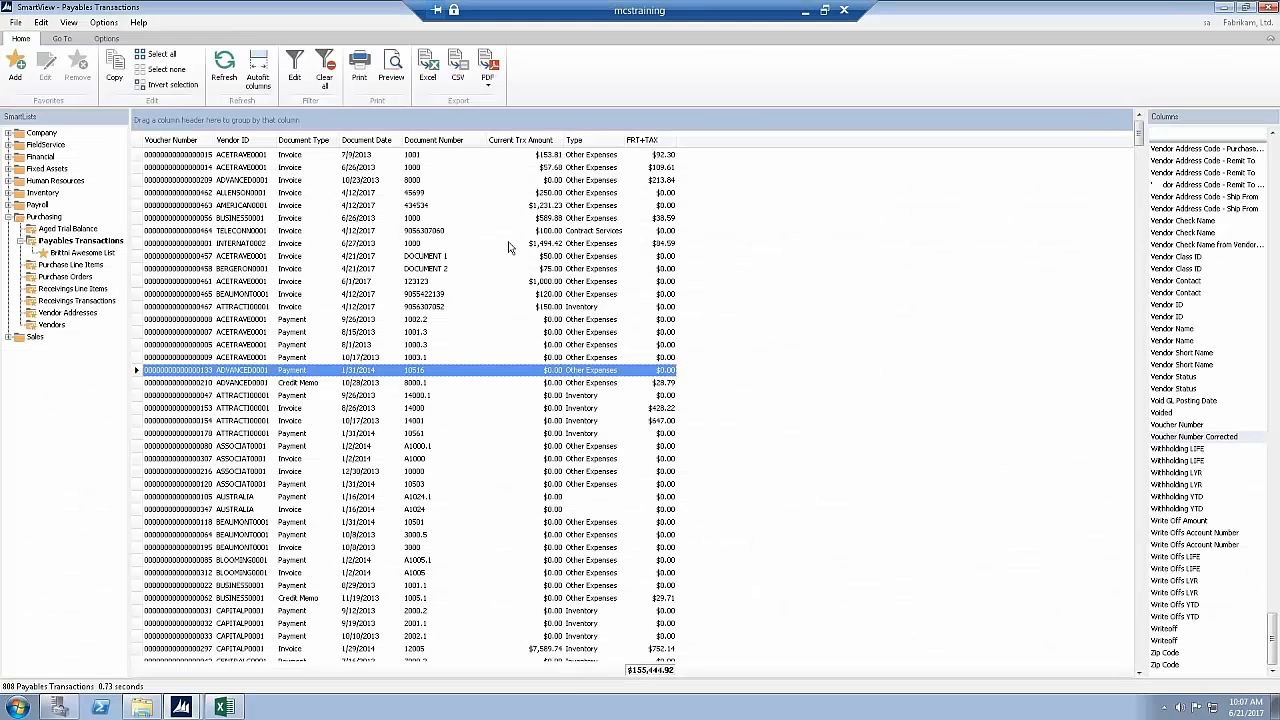
- Copy the payment 1003.1 row from SmartView and try to paste it at cell F6 of the blank Excel workbook
{"action": "right_click", "coordinate": [215, 366]}
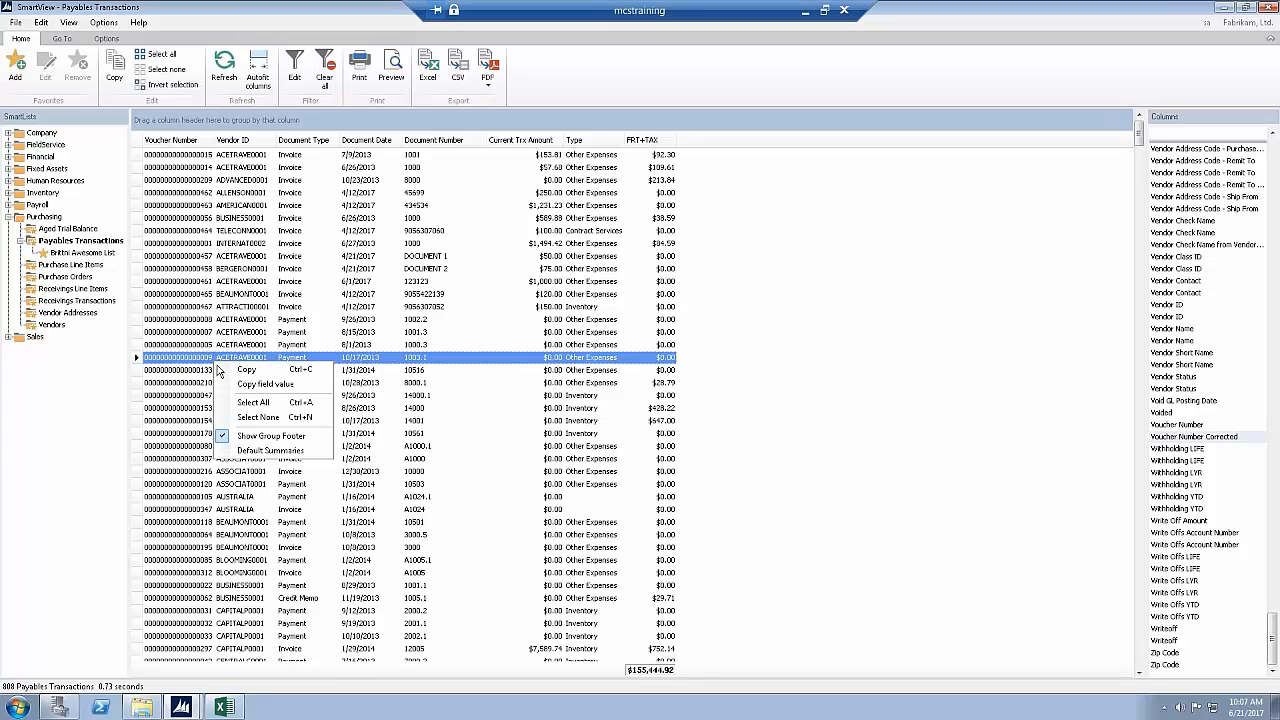
{"action": "left_click", "coordinate": [242, 370]}
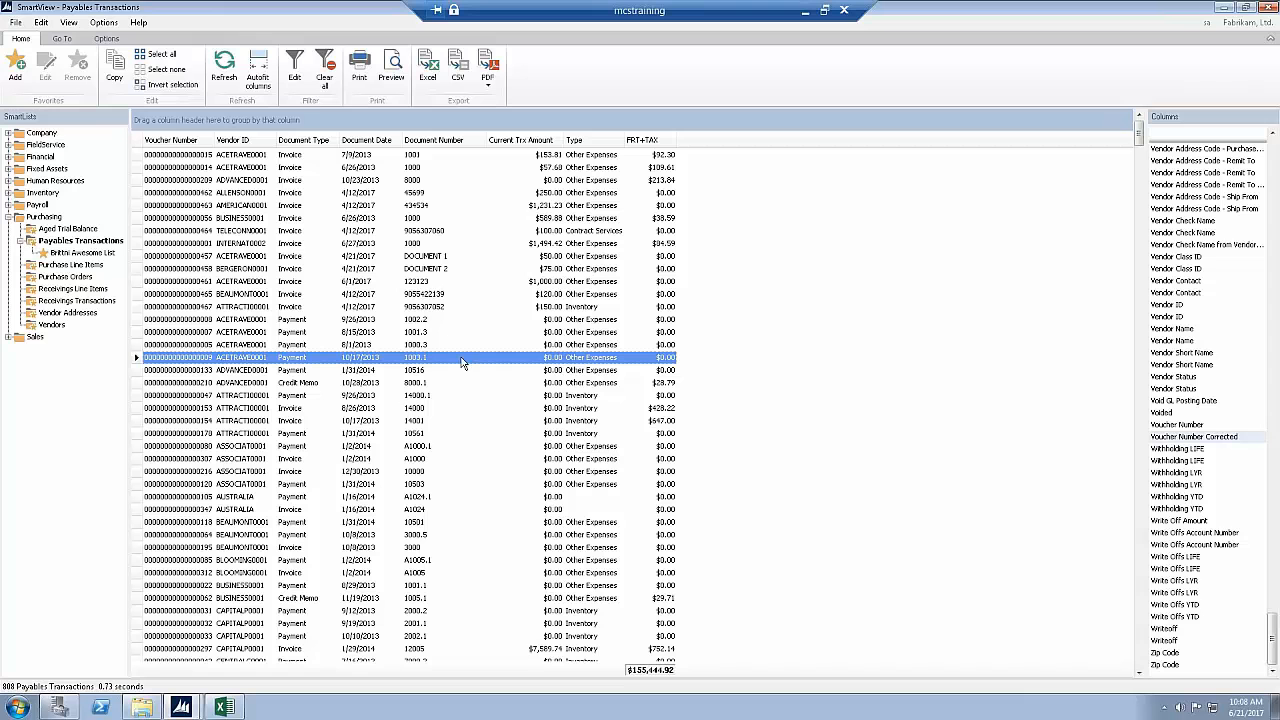
{"action": "left_click", "coordinate": [238, 708]}
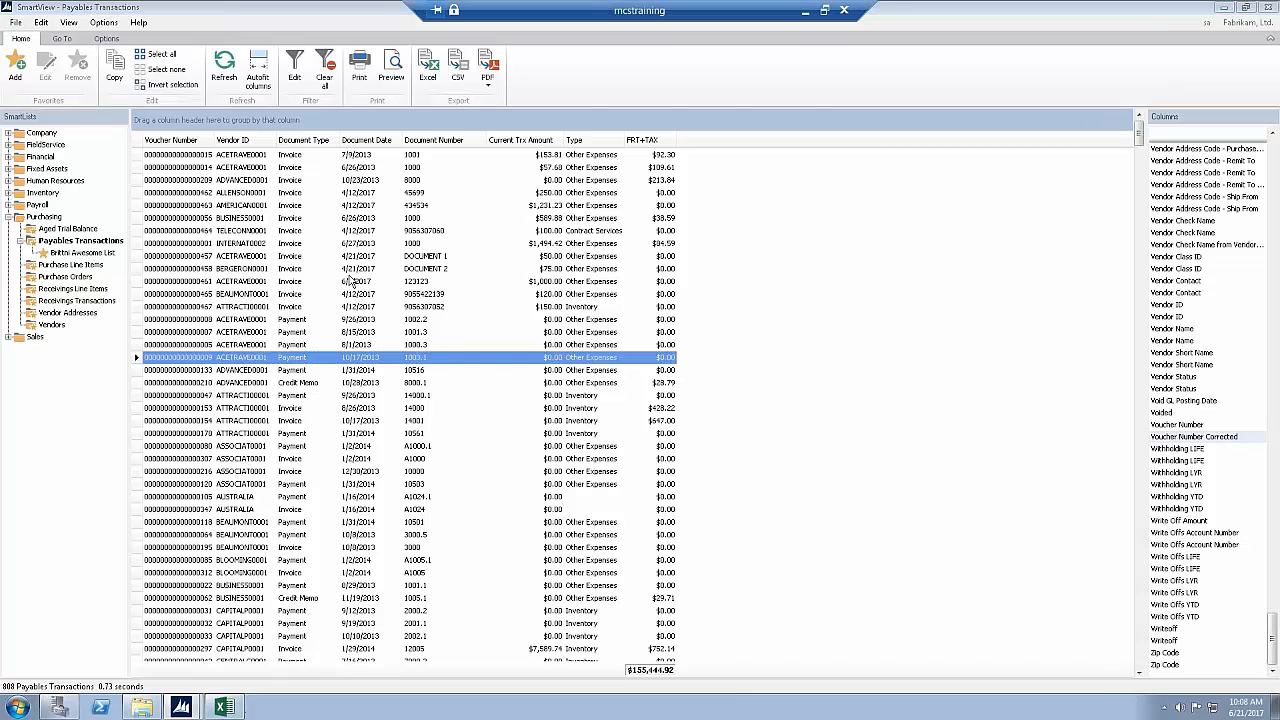
{"action": "right_click", "coordinate": [263, 241]}
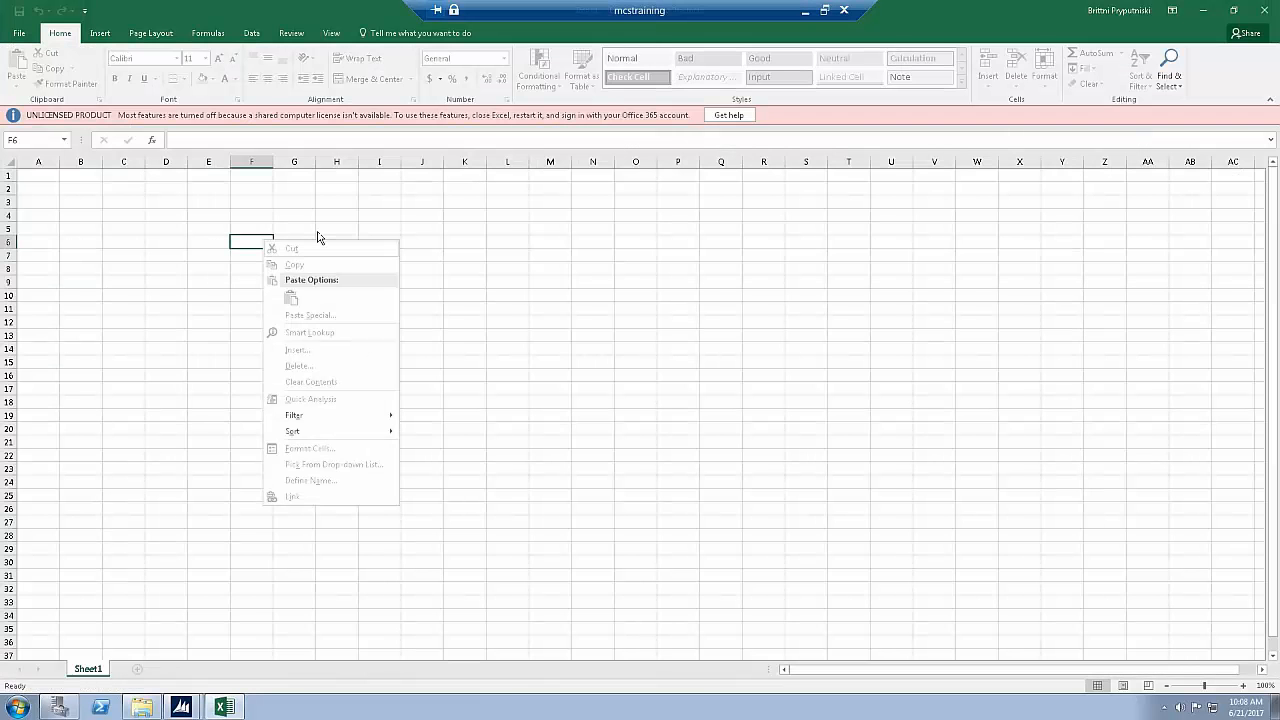
{"action": "key", "text": "Escape"}
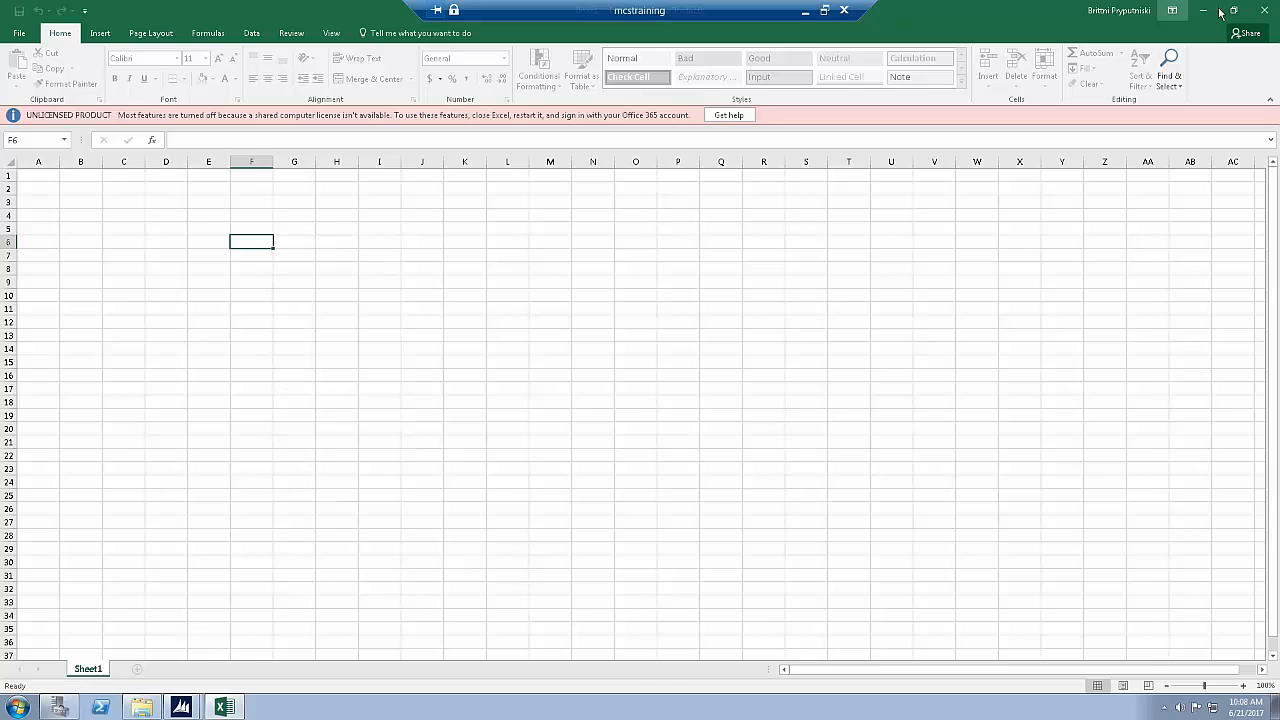
{"action": "left_click", "coordinate": [1219, 11]}
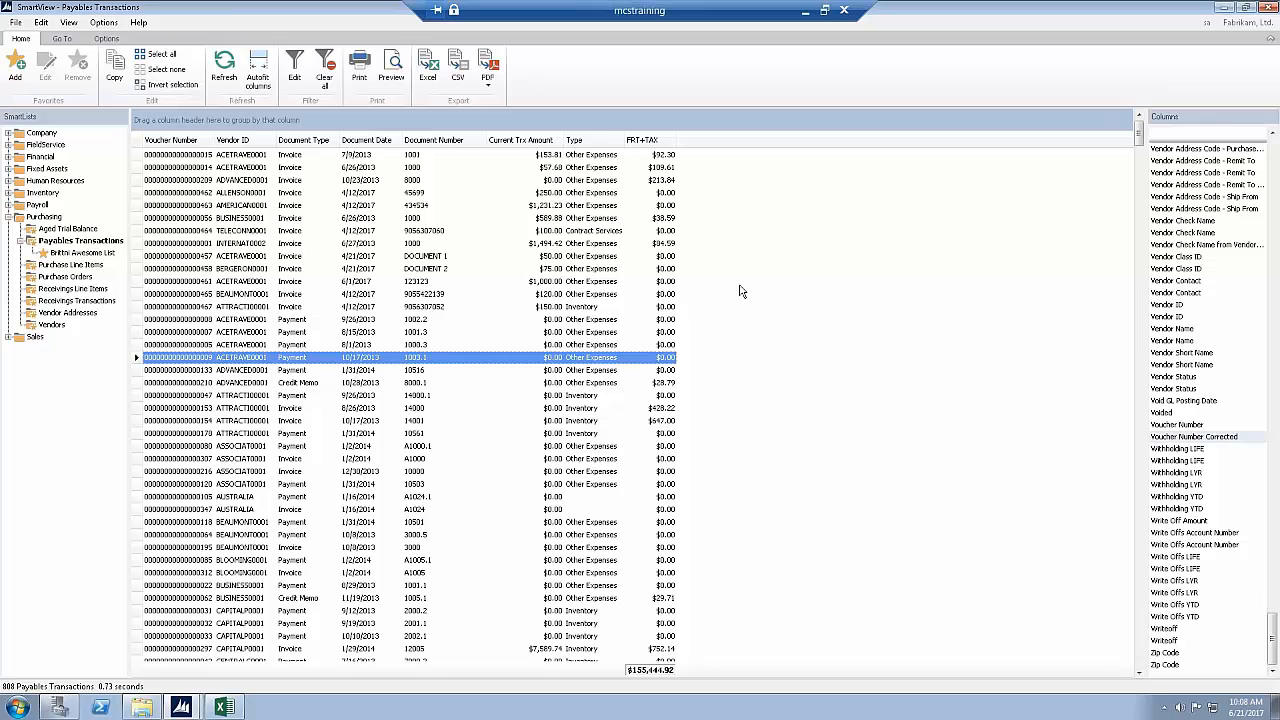
- Select documents 1000 (INTERNAT0002), DOCUMENT 1, 123123, 1001.3 and 10516 together, view their copy options, and reset the selection to invoice 8000
{"action": "left_click", "coordinate": [423, 246]}
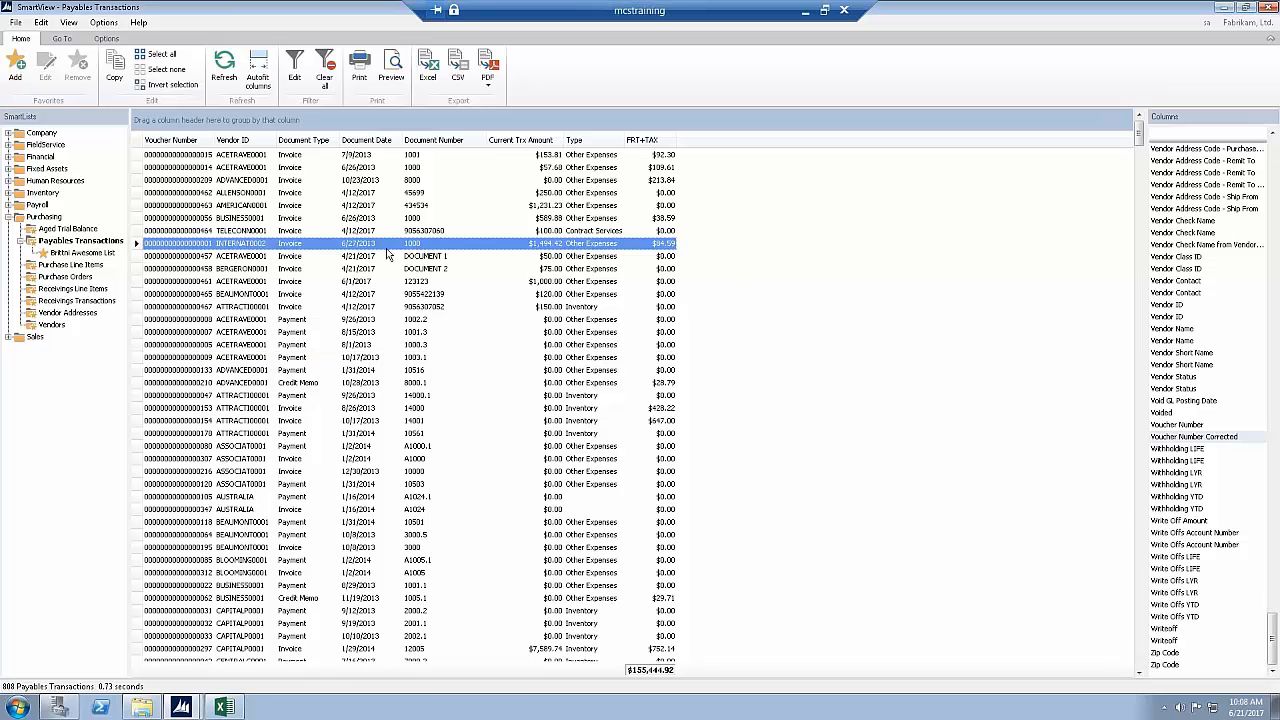
{"action": "left_click", "coordinate": [342, 256], "text": "ctrl"}
{"action": "left_click", "coordinate": [326, 282], "text": "ctrl"}
{"action": "left_click", "coordinate": [318, 333], "text": "ctrl"}
{"action": "left_click", "coordinate": [318, 370], "text": "ctrl"}
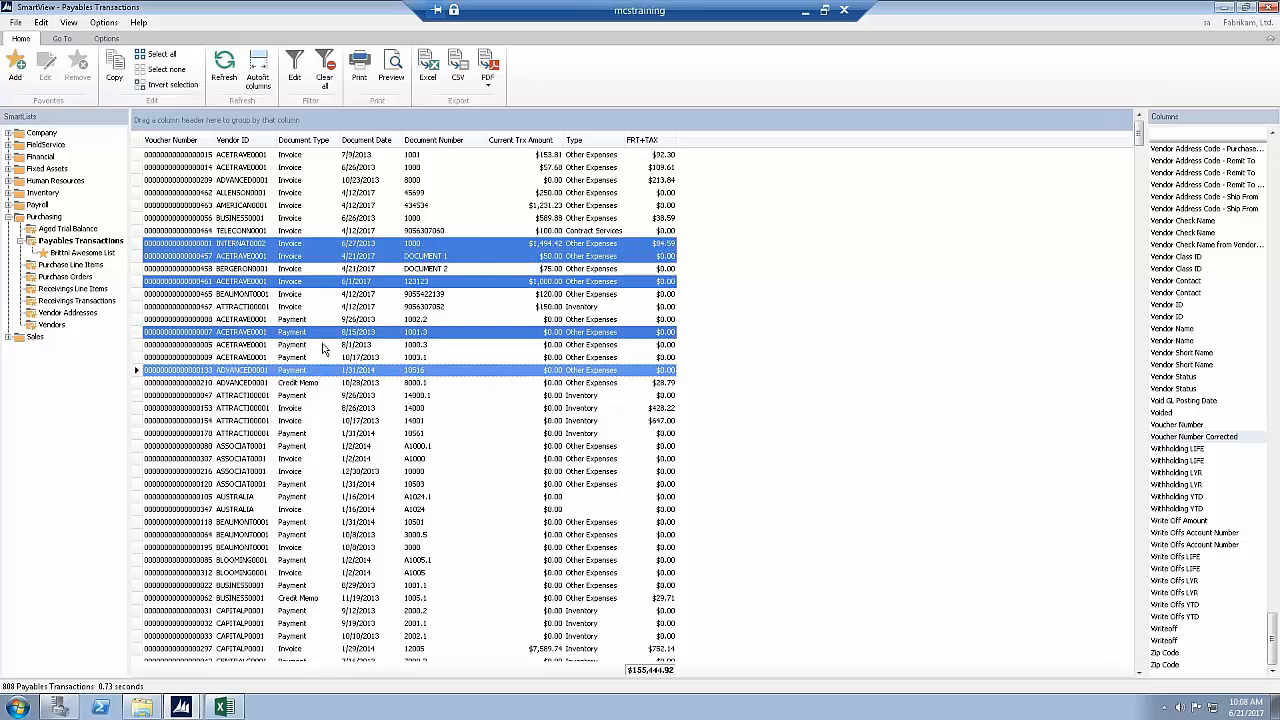
{"action": "right_click", "coordinate": [328, 259]}
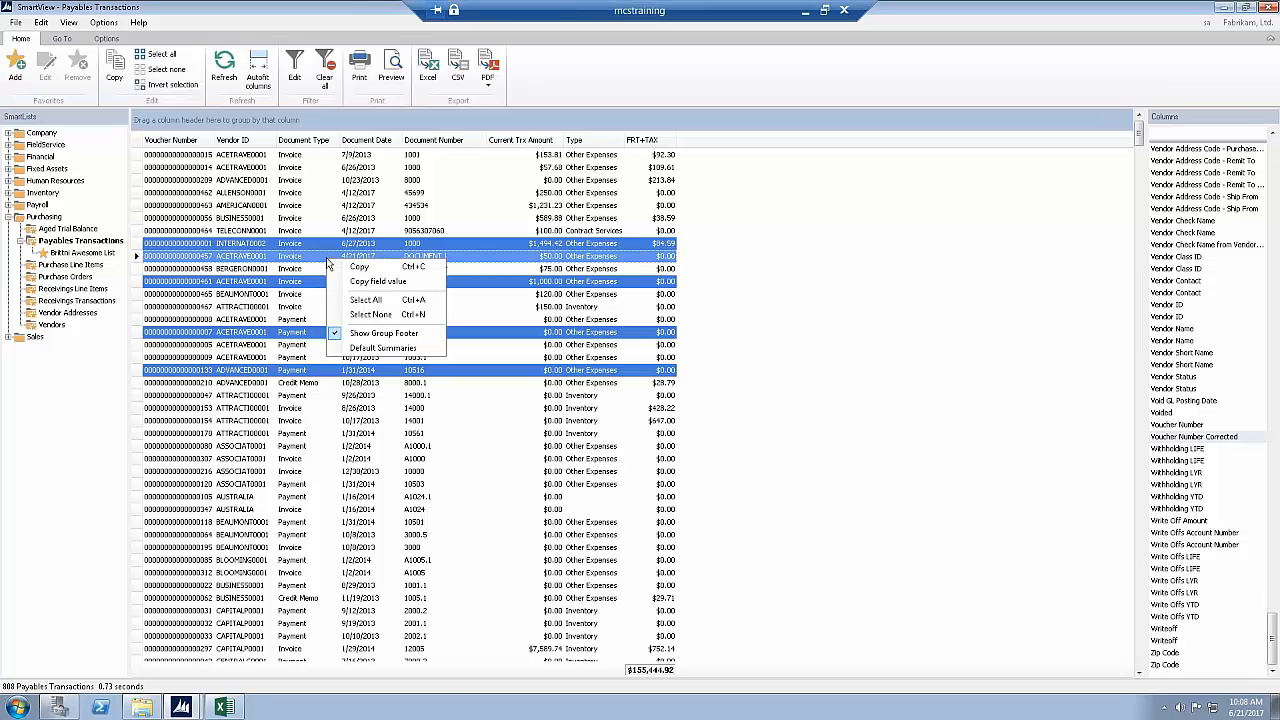
{"action": "left_click", "coordinate": [713, 248]}
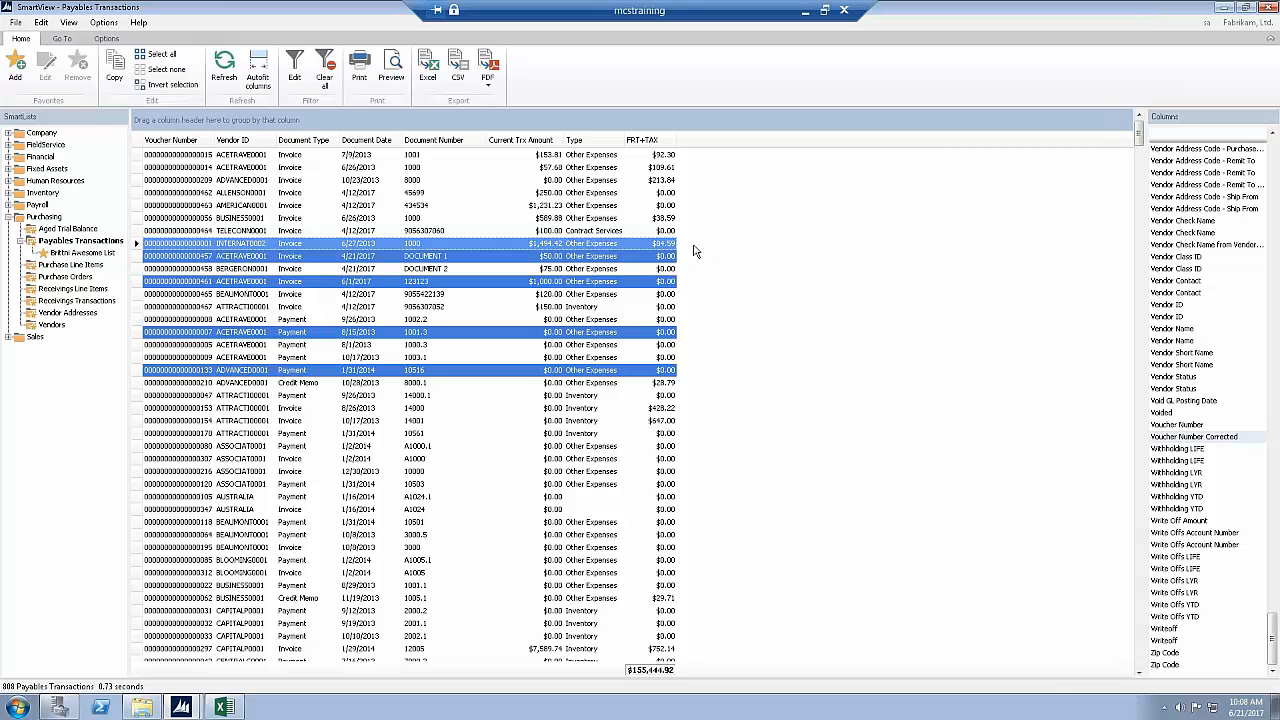
{"action": "left_click", "coordinate": [470, 240]}
{"action": "left_click", "coordinate": [370, 183]}
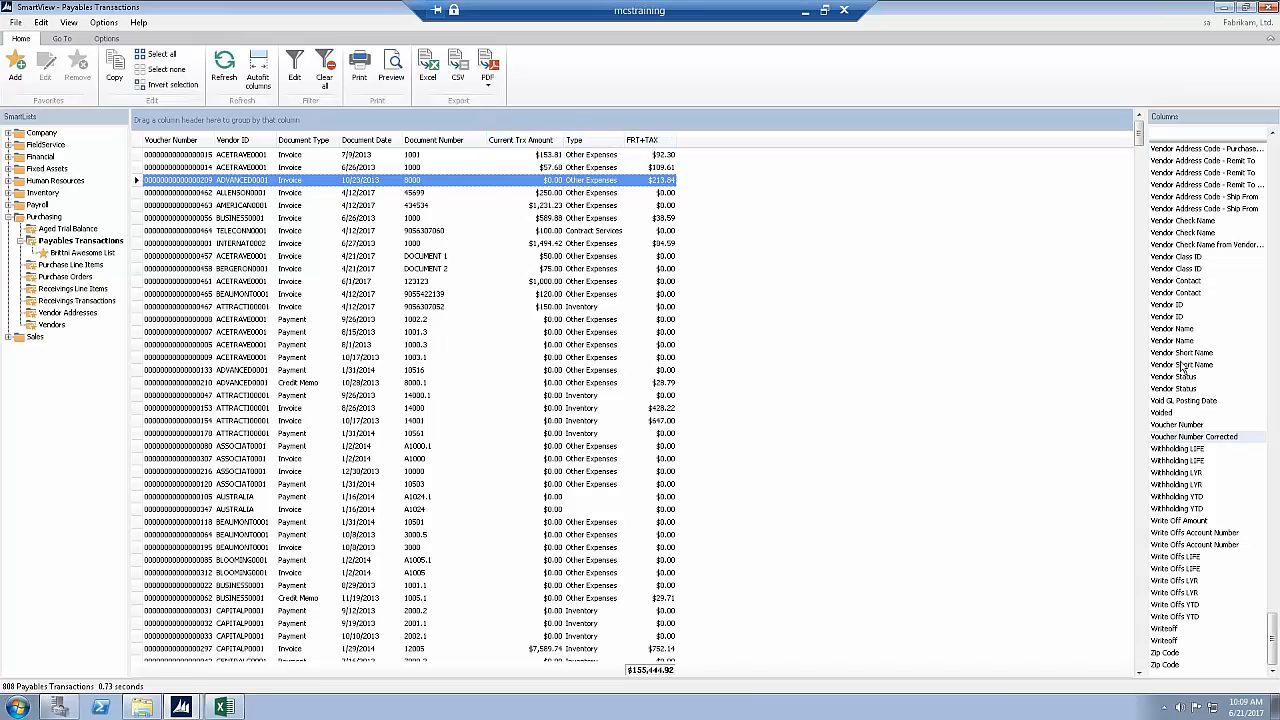
- Add the Batch Number column after PRT+TAX in the list and sort the transactions by it in ascending order
{"action": "left_click_drag", "start_coordinate": [1276, 634], "coordinate": [1272, 192]}
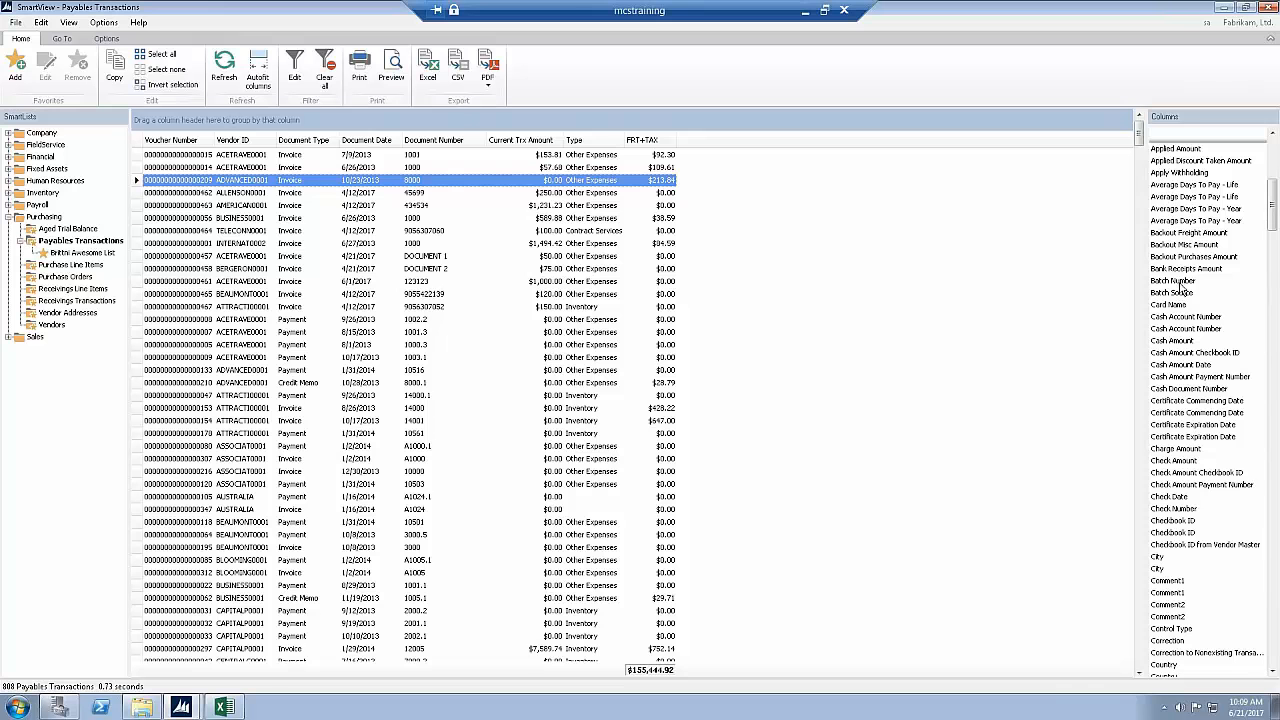
{"action": "left_click_drag", "start_coordinate": [1180, 286], "coordinate": [750, 151]}
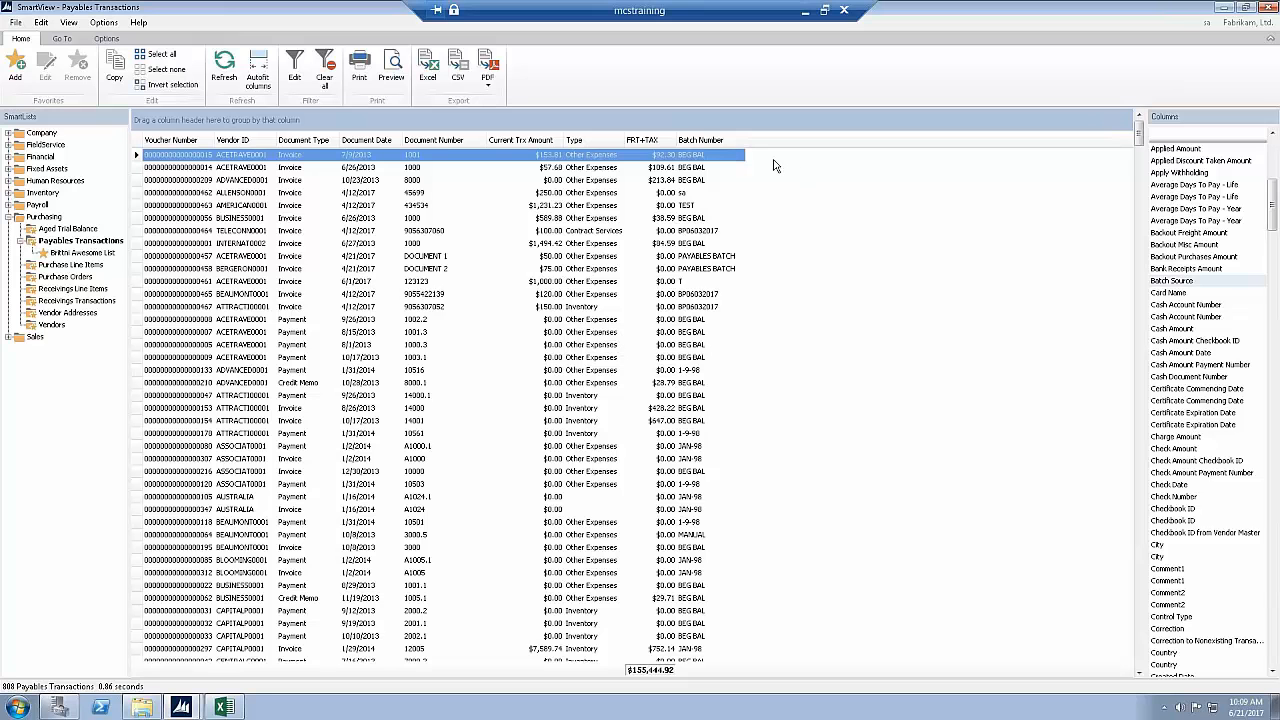
{"action": "left_click", "coordinate": [715, 143]}
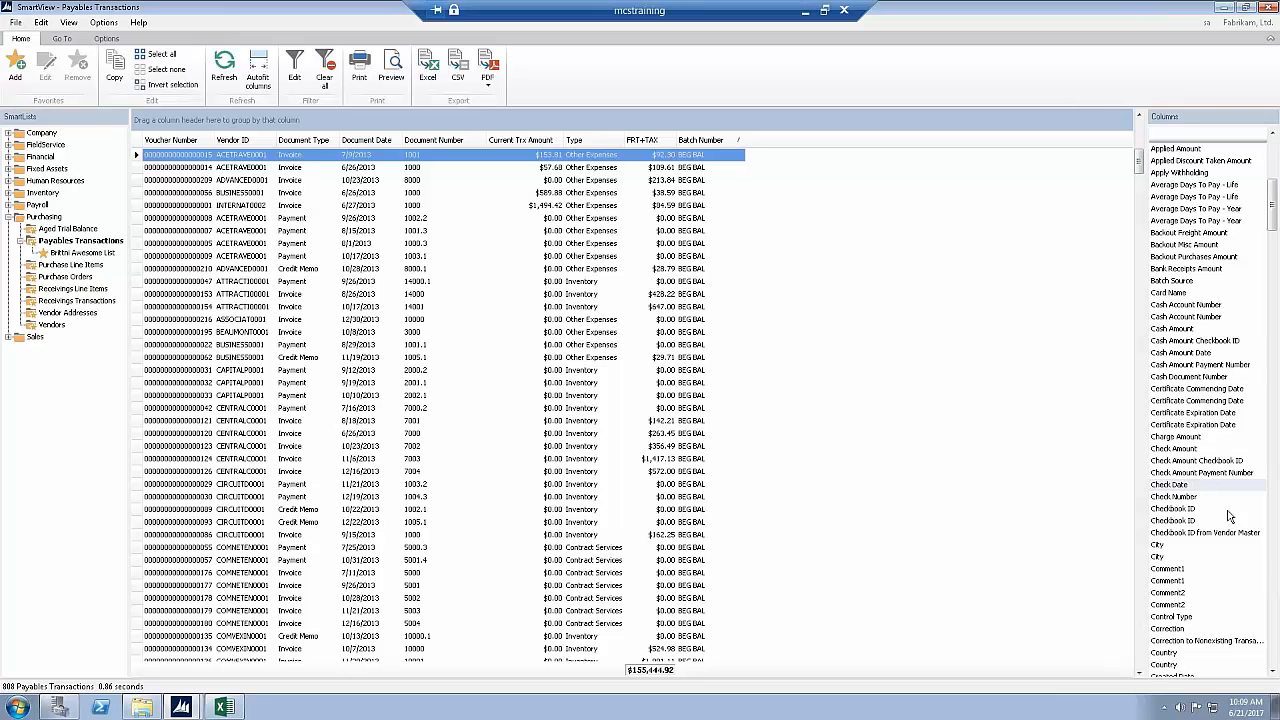
- Add the Discount Amount column after Batch Number and remove it from the list again
{"action": "scroll", "coordinate": [1197, 540], "scroll_direction": "down", "scroll_amount": 5}
{"action": "scroll", "coordinate": [1197, 537], "scroll_direction": "down", "scroll_amount": 9}
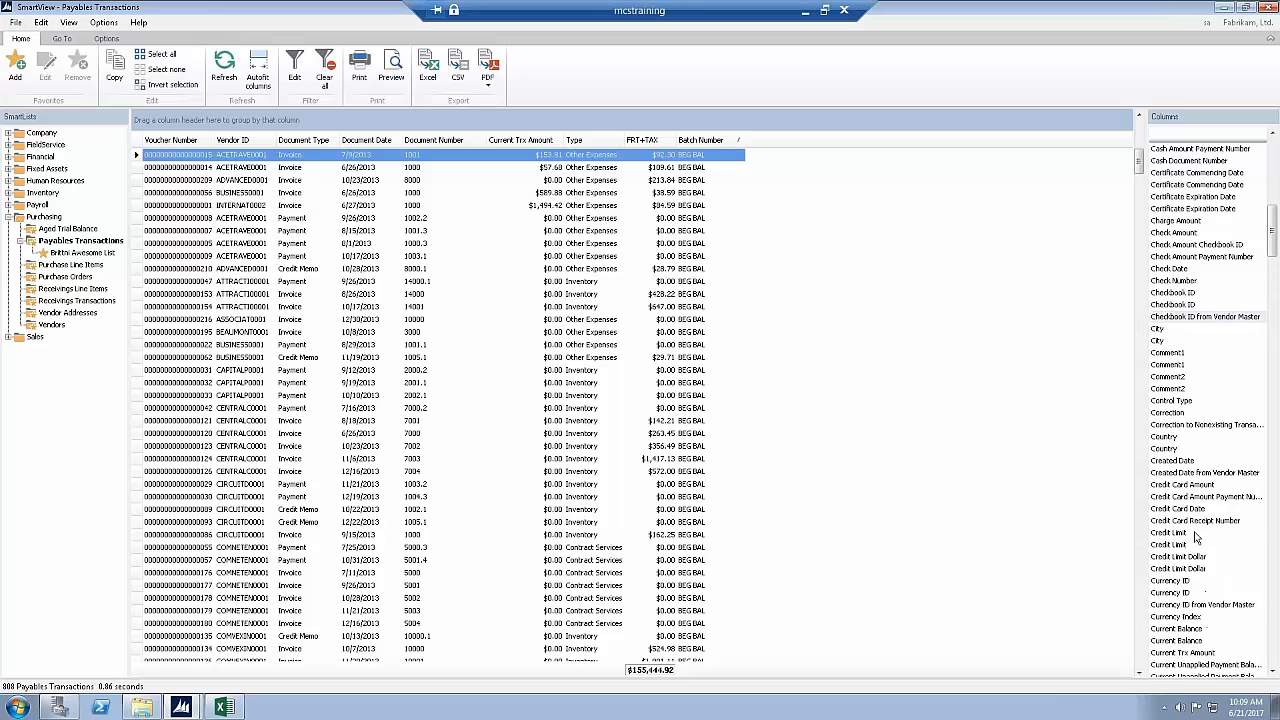
{"action": "scroll", "coordinate": [1195, 538], "scroll_direction": "down", "scroll_amount": 1}
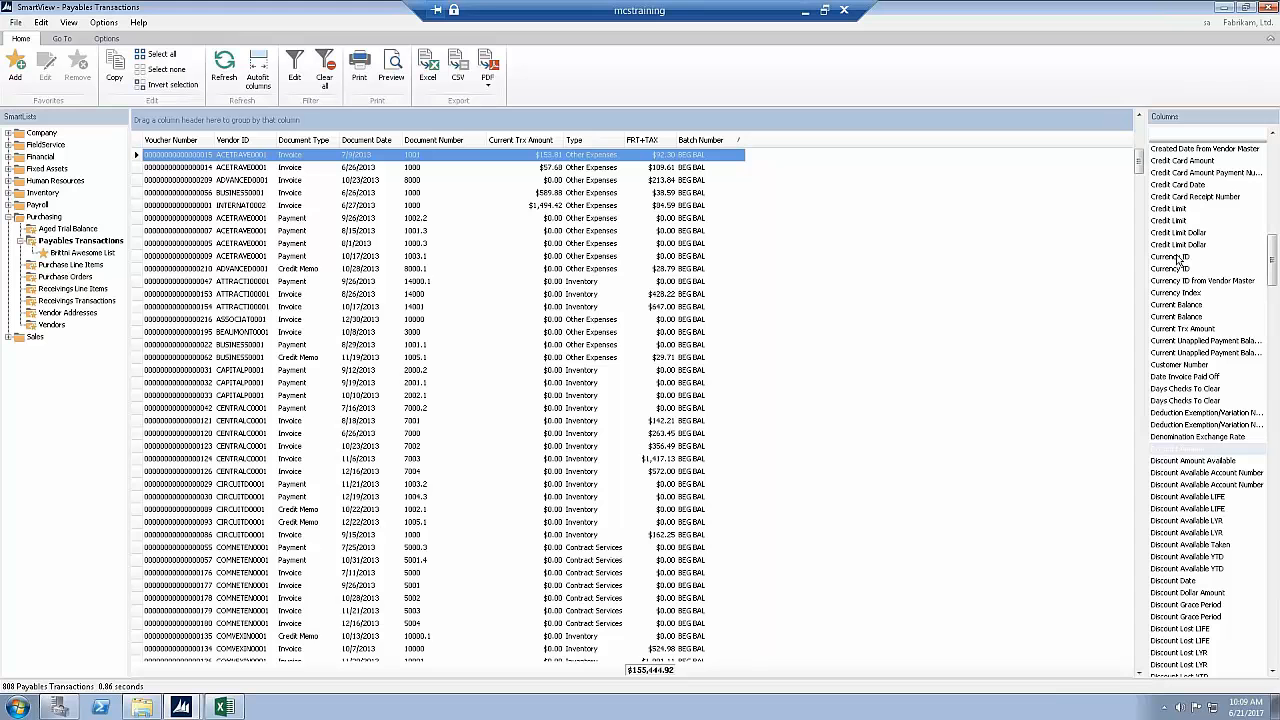
{"action": "left_click_drag", "start_coordinate": [1180, 262], "coordinate": [808, 178]}
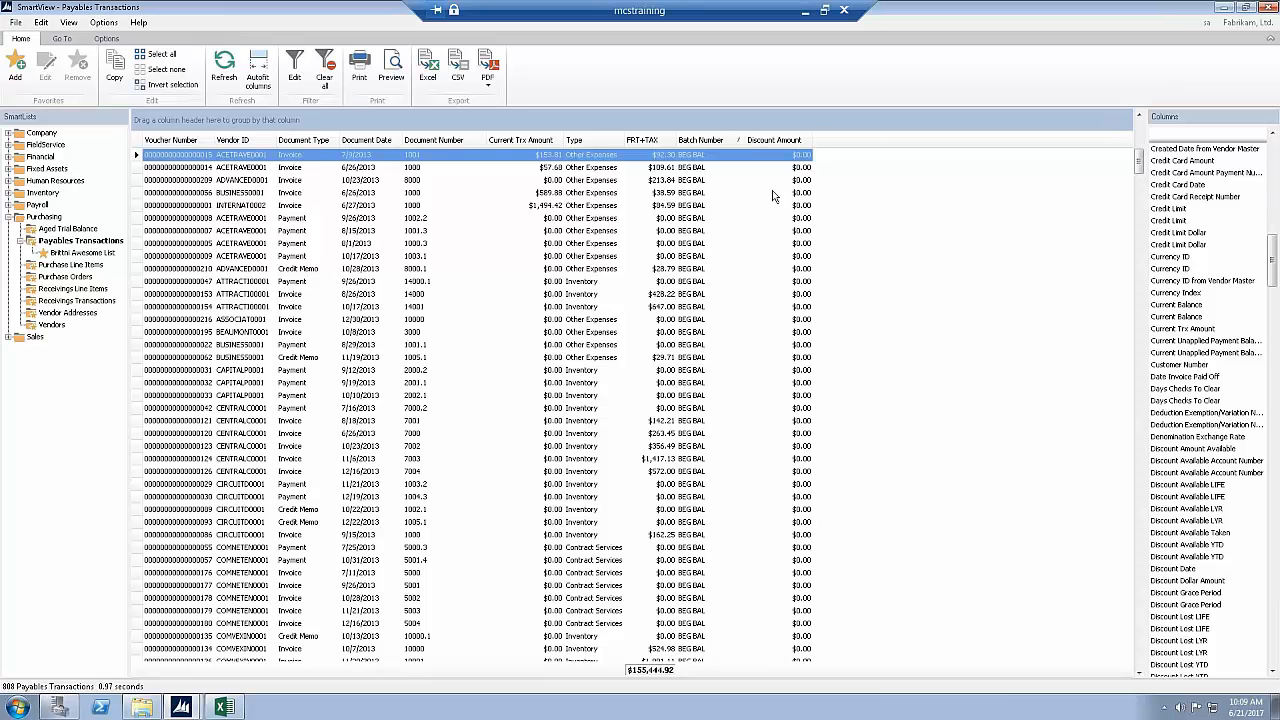
{"action": "left_click", "coordinate": [848, 248]}
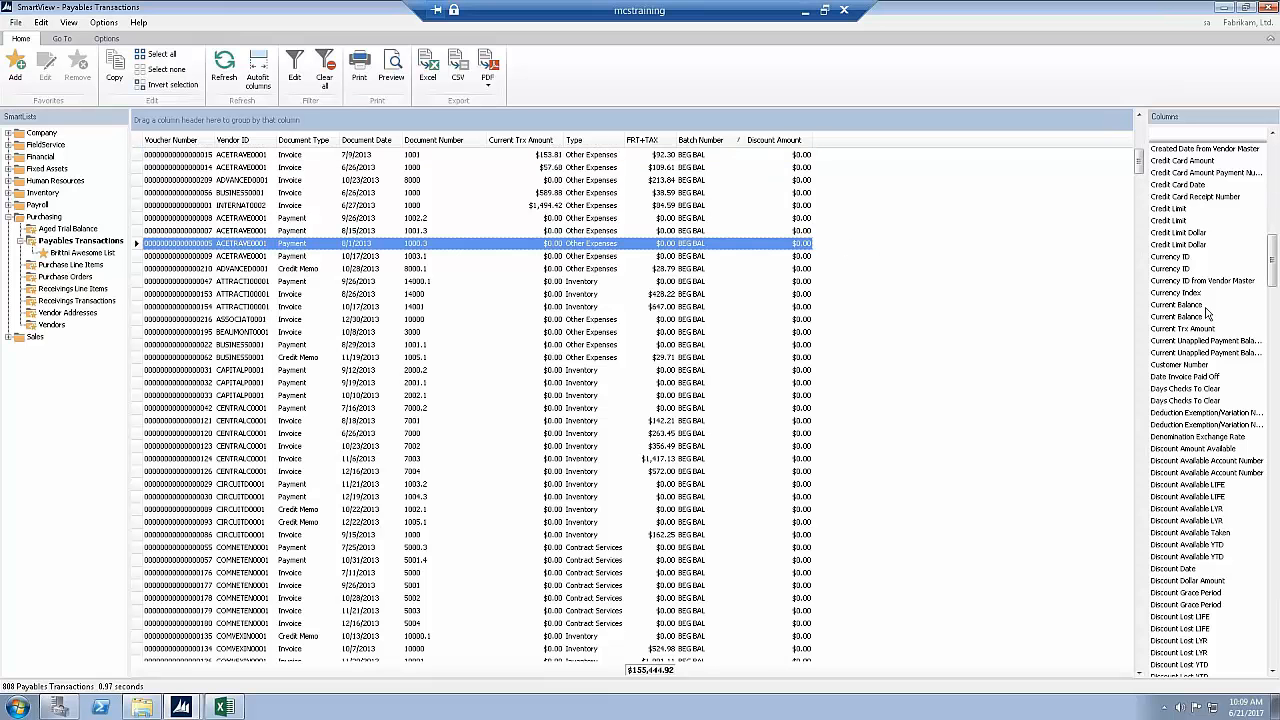
{"action": "left_click_drag", "start_coordinate": [924, 211], "coordinate": [1160, 338]}
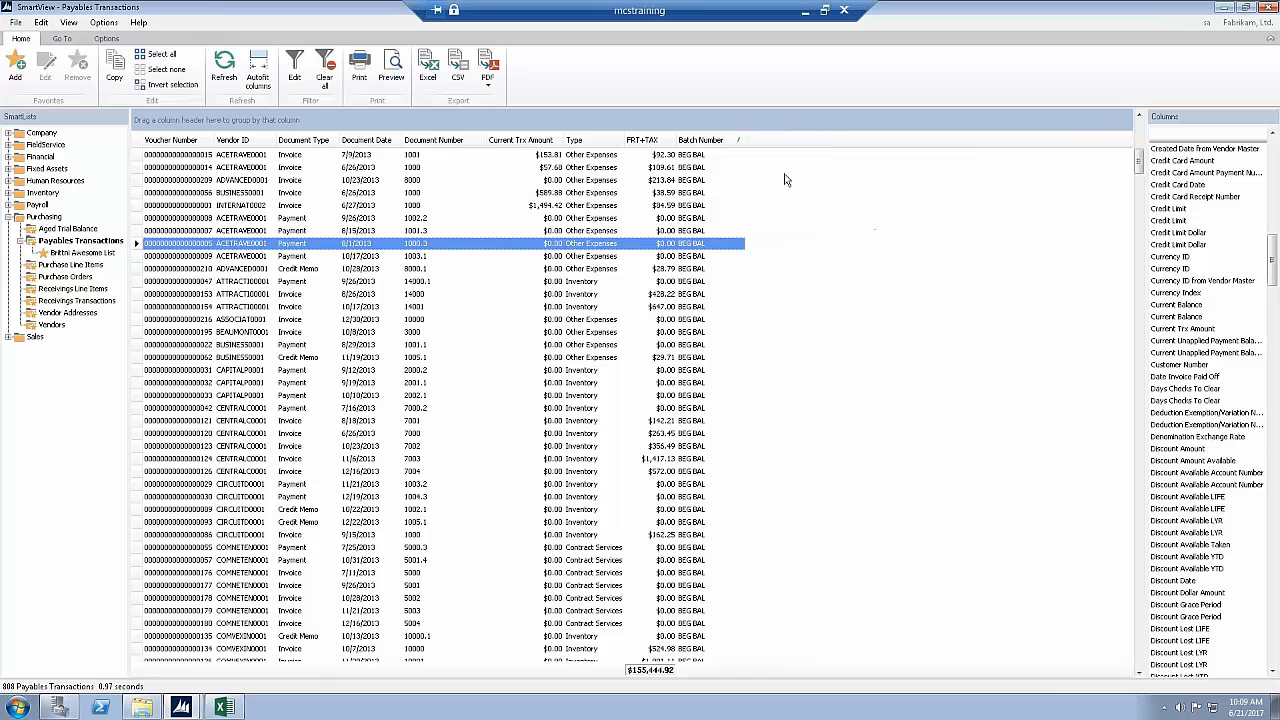
- Sort the list by Type and rearrange the columns so Batch Number follows Document Date and Type follows Document Type
{"action": "left_click", "coordinate": [714, 141]}
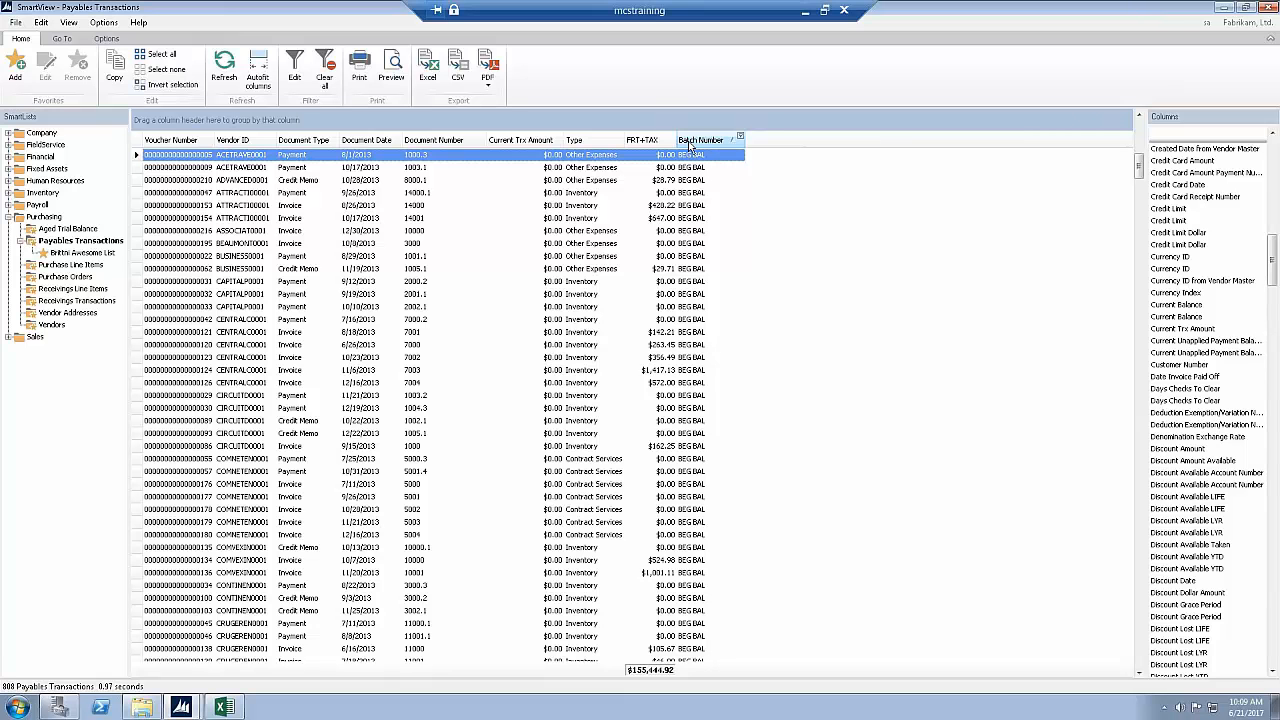
{"action": "left_click", "coordinate": [578, 141]}
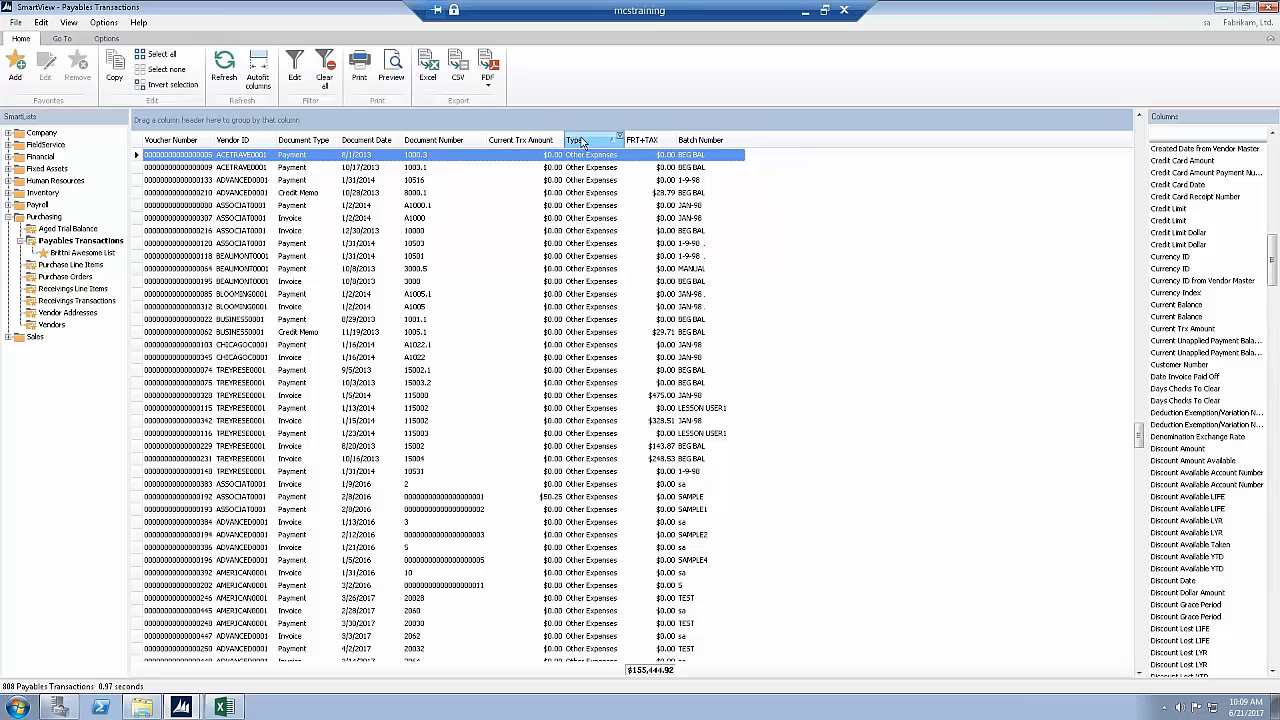
{"action": "left_click_drag", "start_coordinate": [580, 142], "coordinate": [278, 140]}
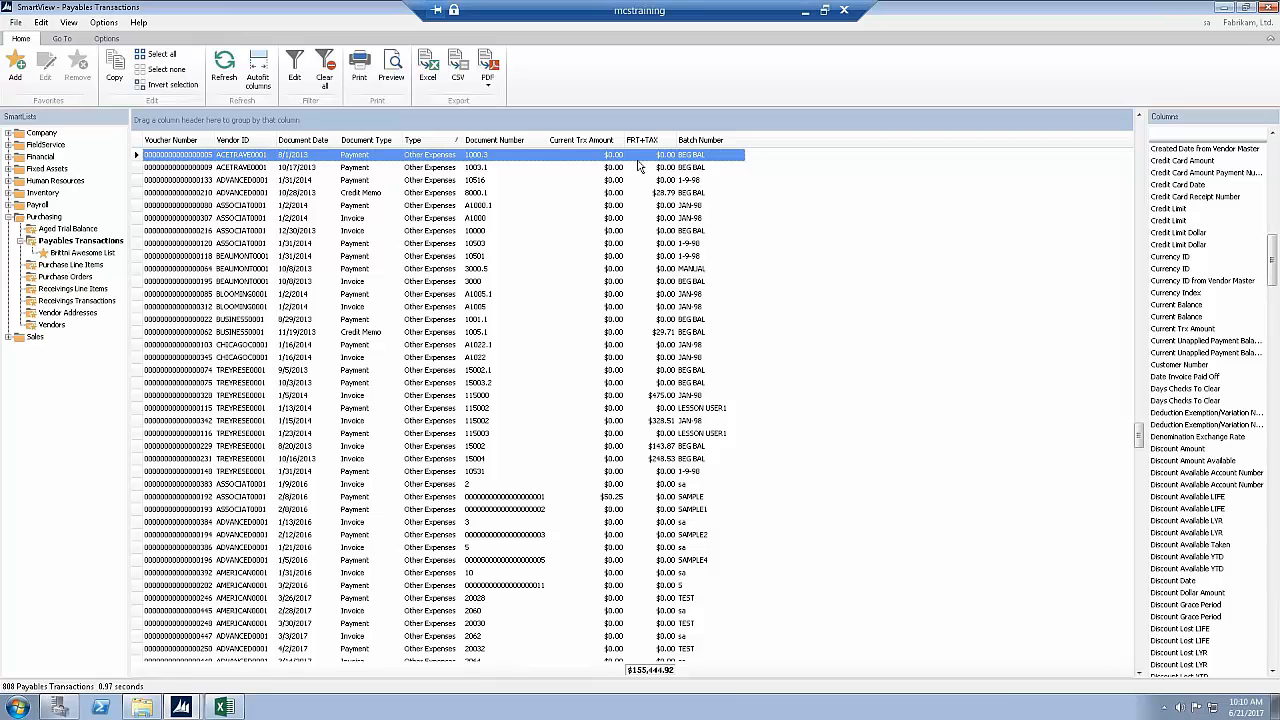
{"action": "left_click_drag", "start_coordinate": [703, 147], "coordinate": [348, 146]}
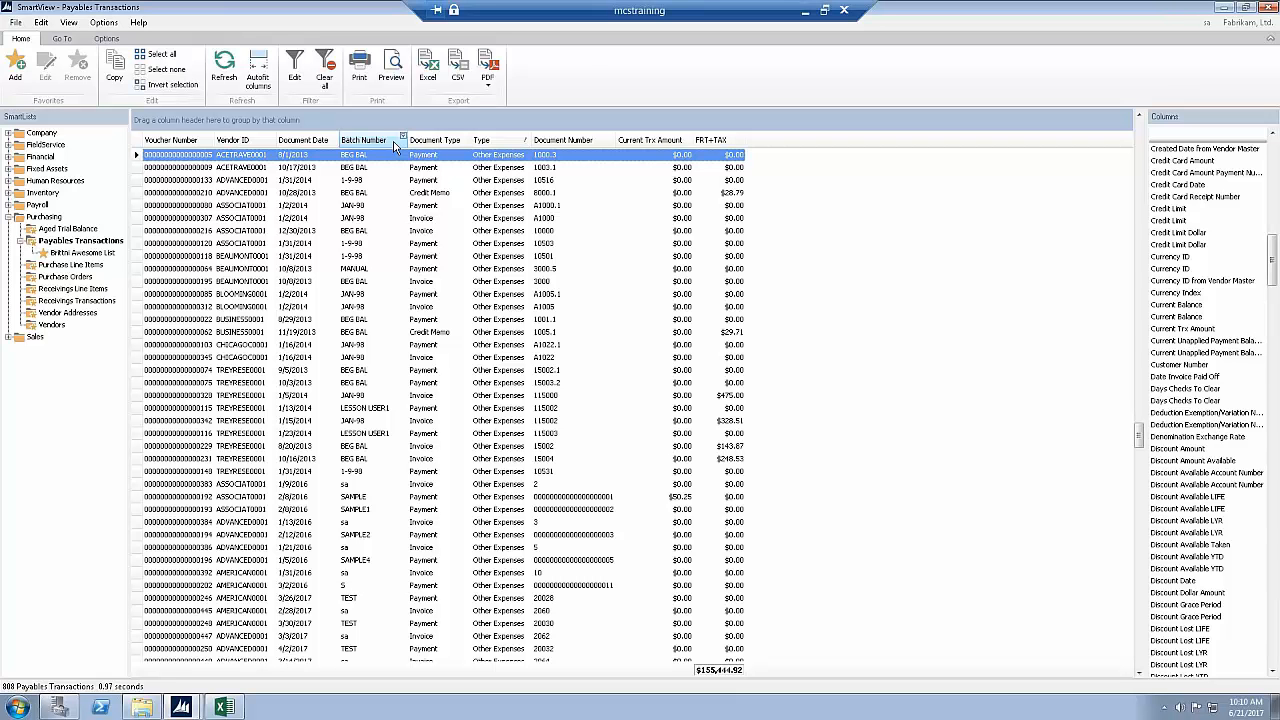
- Filter the Document Type column to show only Credit Memo and Payment transactions
{"action": "left_click", "coordinate": [466, 139]}
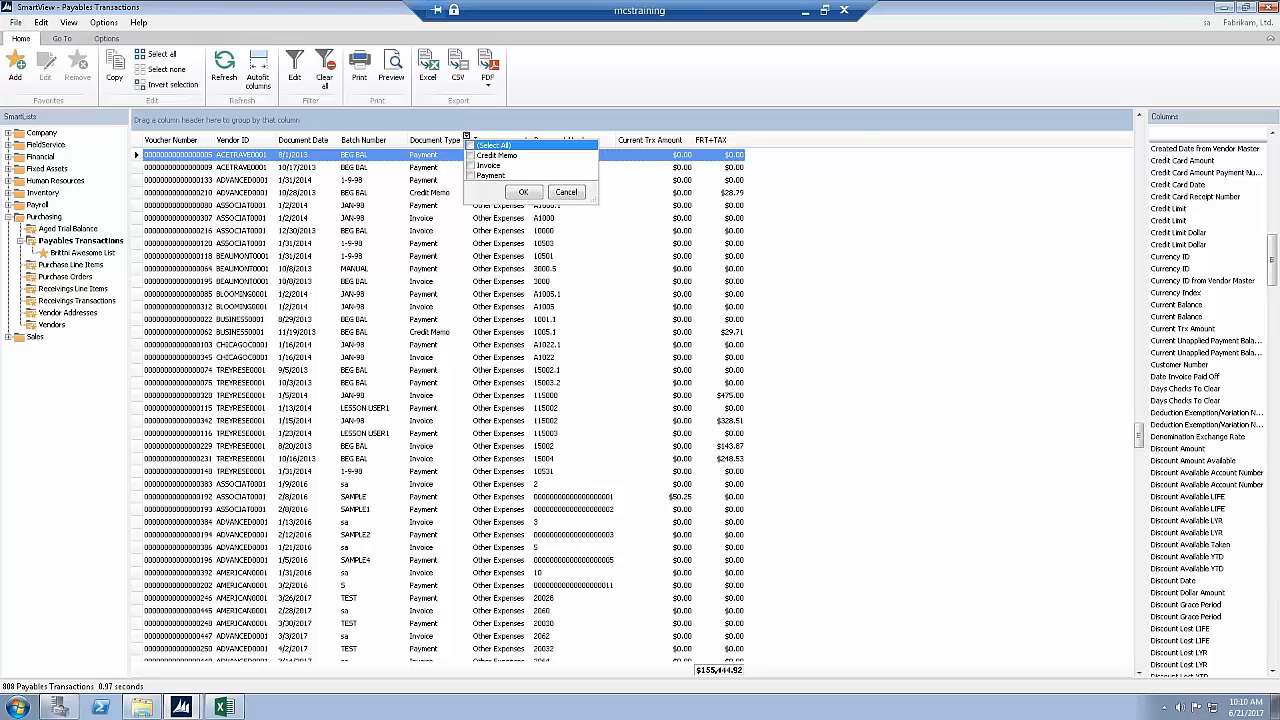
{"action": "left_click", "coordinate": [470, 156]}
{"action": "left_click", "coordinate": [470, 175]}
{"action": "left_click", "coordinate": [521, 193]}
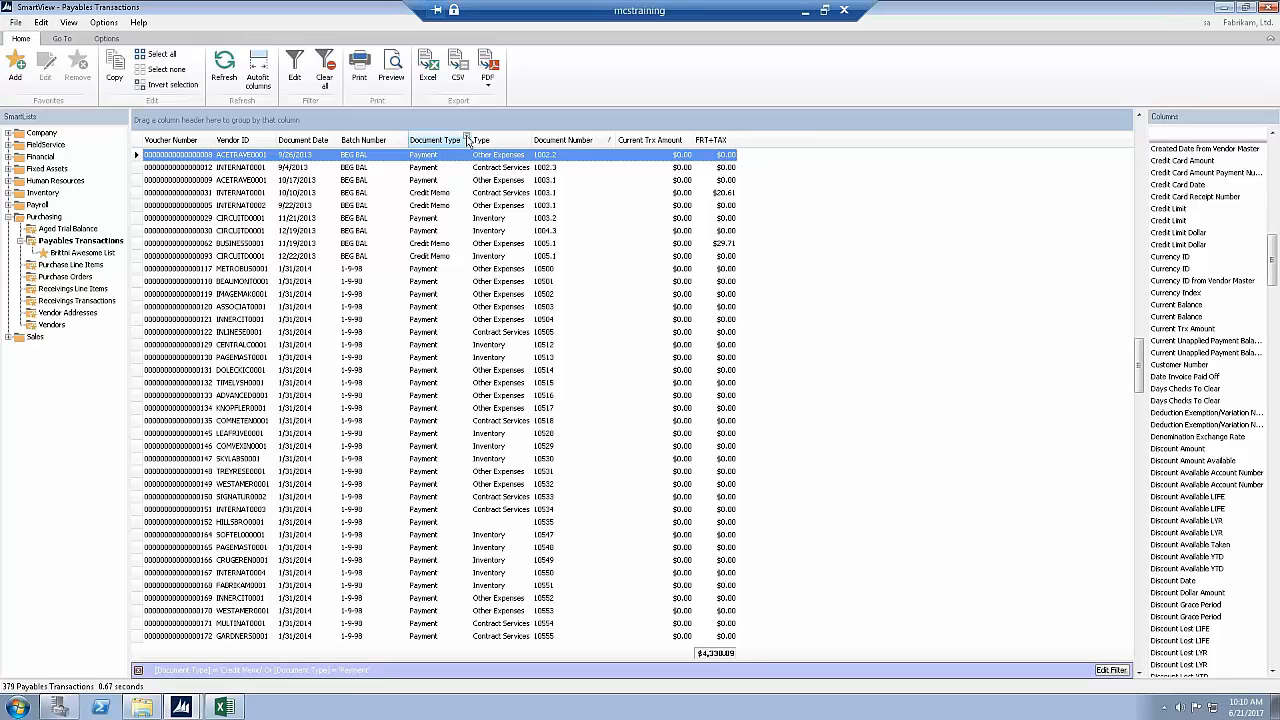
- Narrow the Document Type filter to Credit Memo only
{"action": "left_click", "coordinate": [466, 139]}
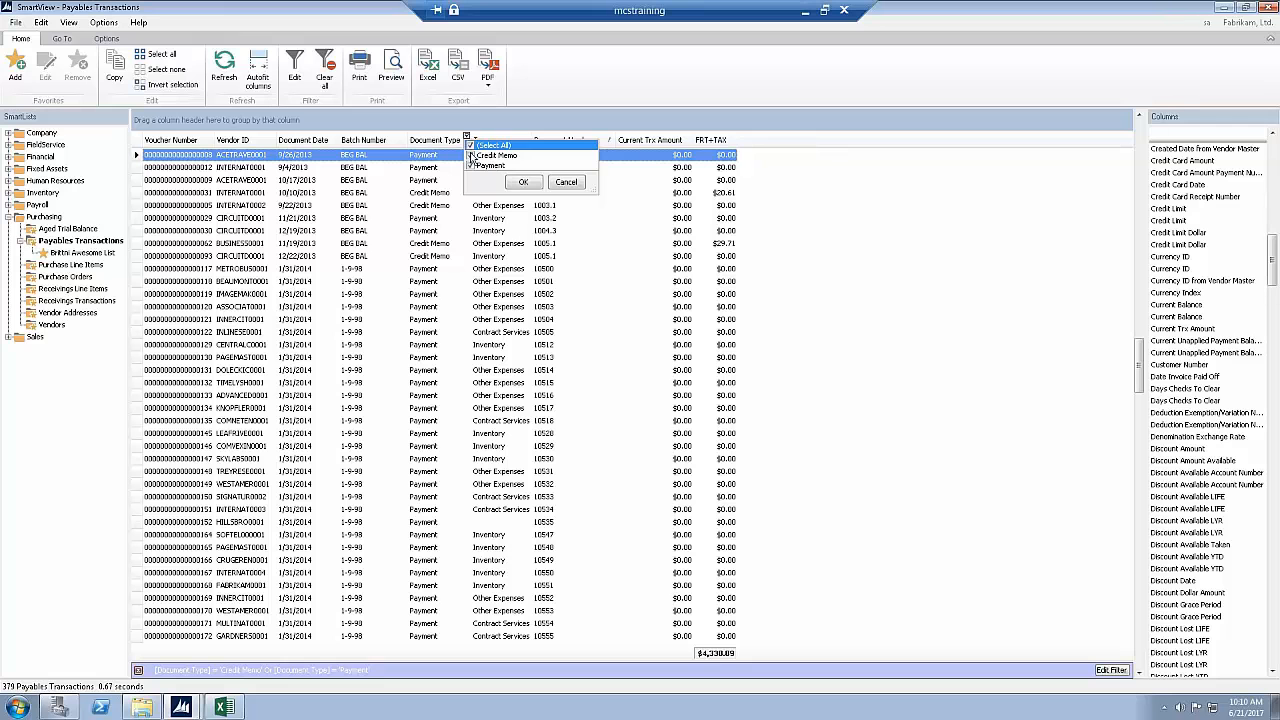
{"action": "left_click", "coordinate": [523, 181]}
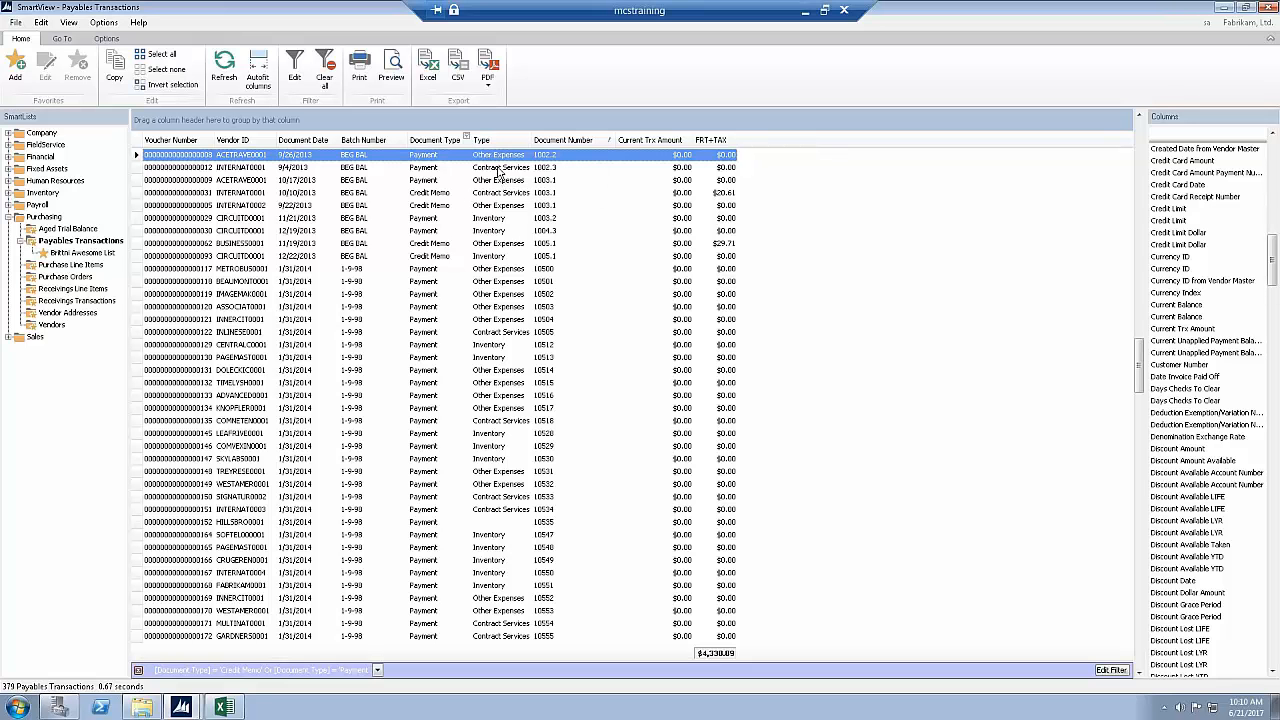
{"action": "left_click", "coordinate": [466, 139]}
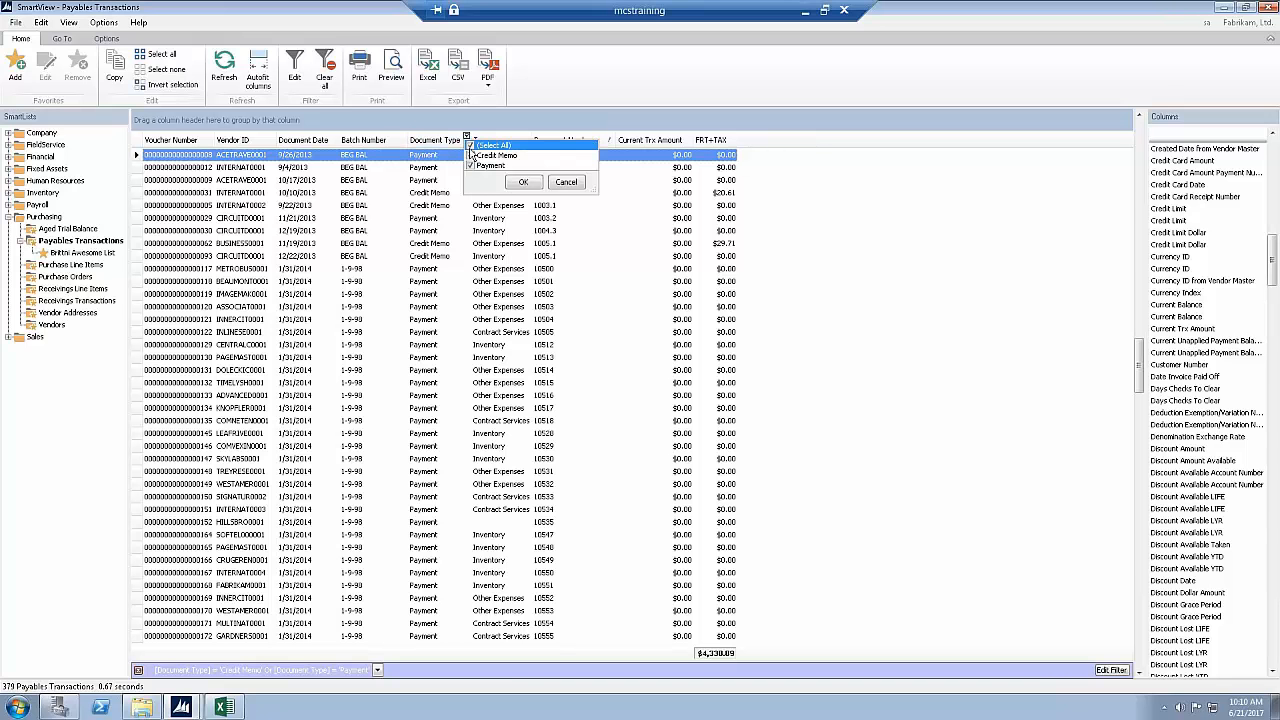
{"action": "left_click", "coordinate": [521, 182]}
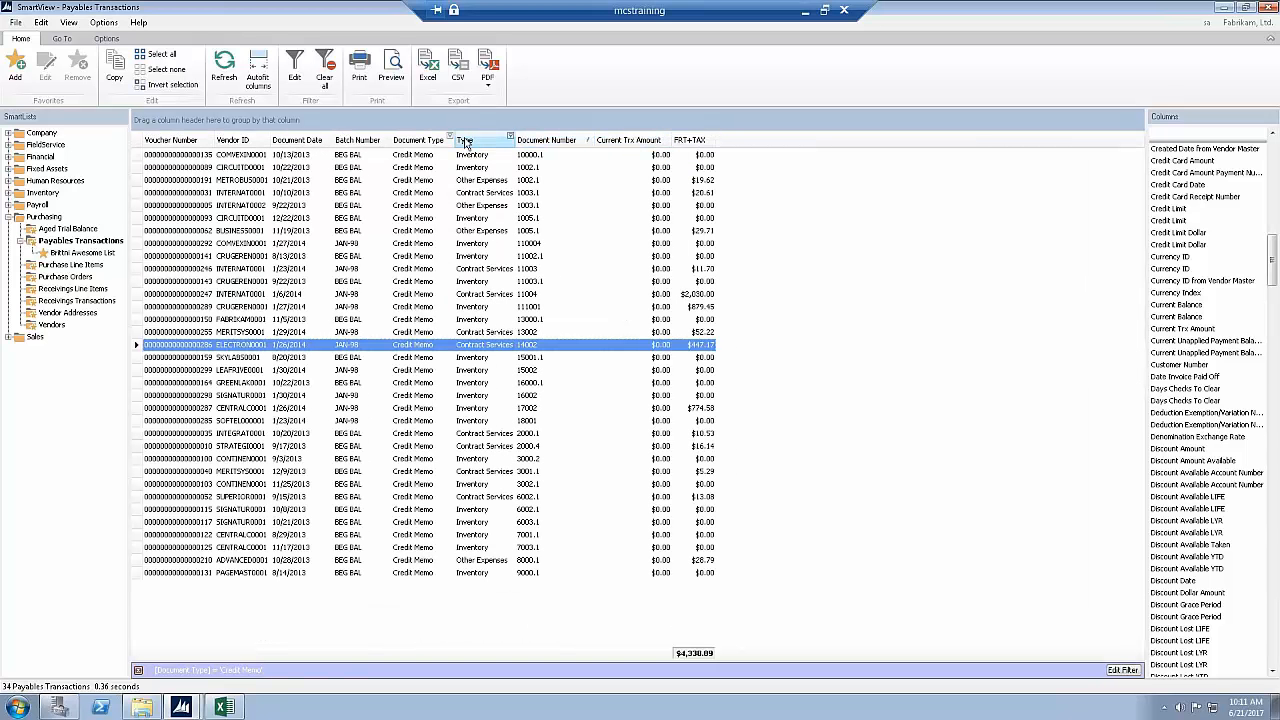
- Sort the list by Vendor ID and filter the Vendor ID column to show only CENTRALC0001
{"action": "left_click", "coordinate": [252, 140]}
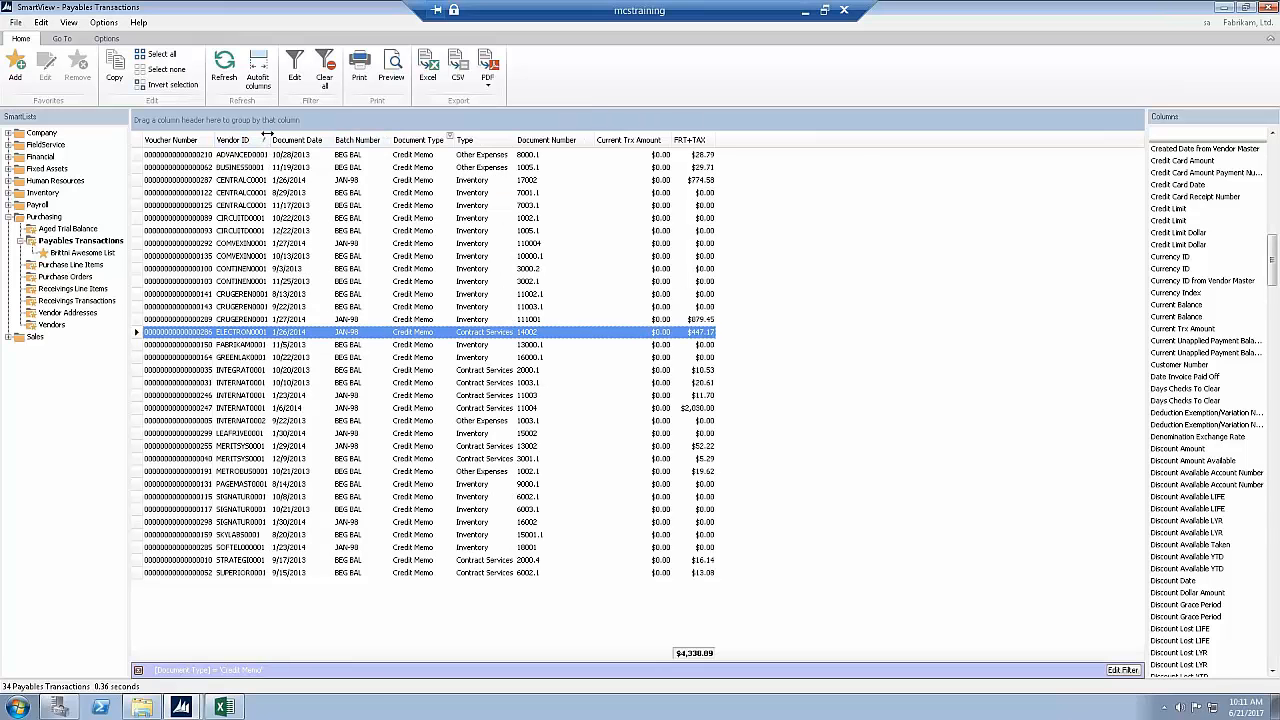
{"action": "left_click", "coordinate": [265, 136]}
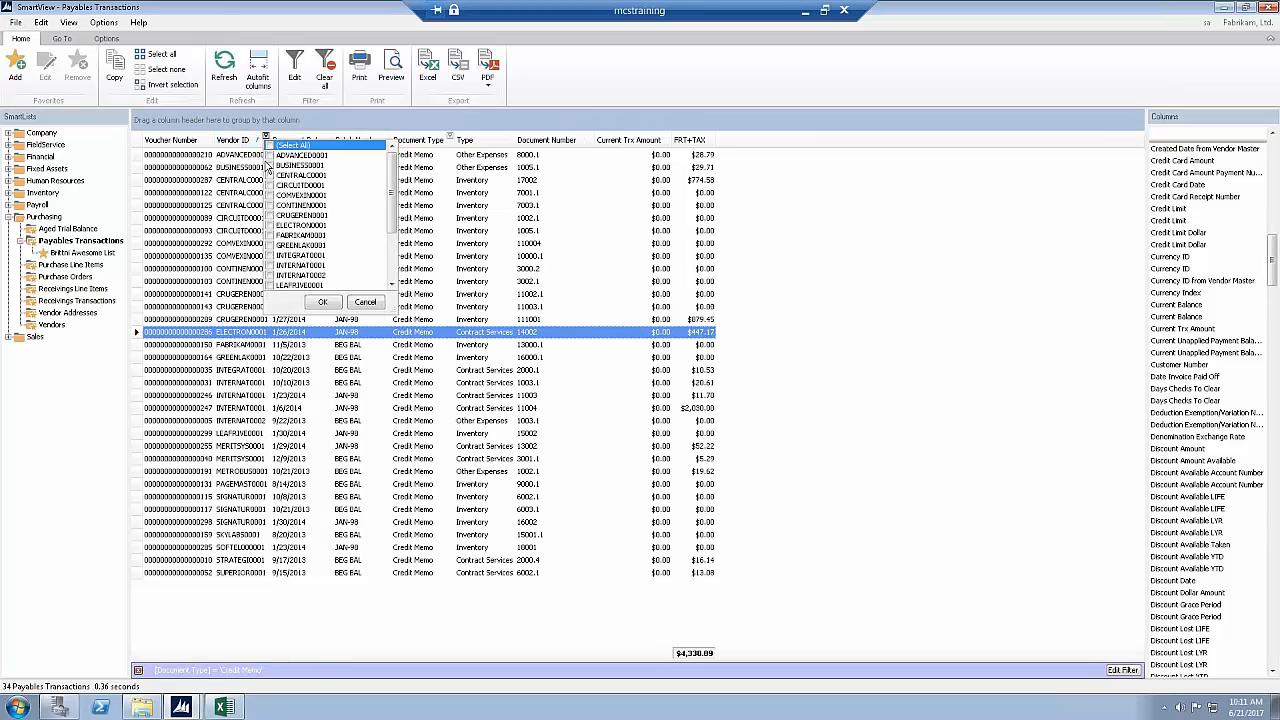
{"action": "left_click", "coordinate": [269, 176]}
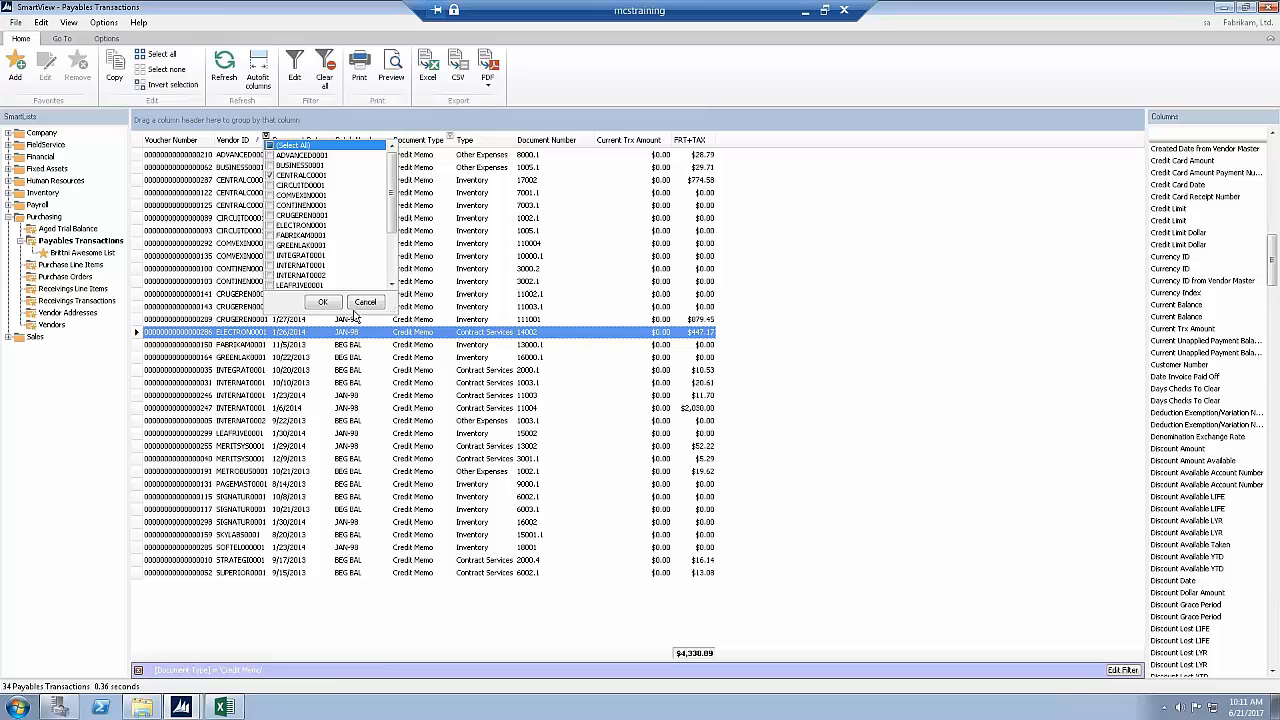
{"action": "left_click", "coordinate": [323, 302]}
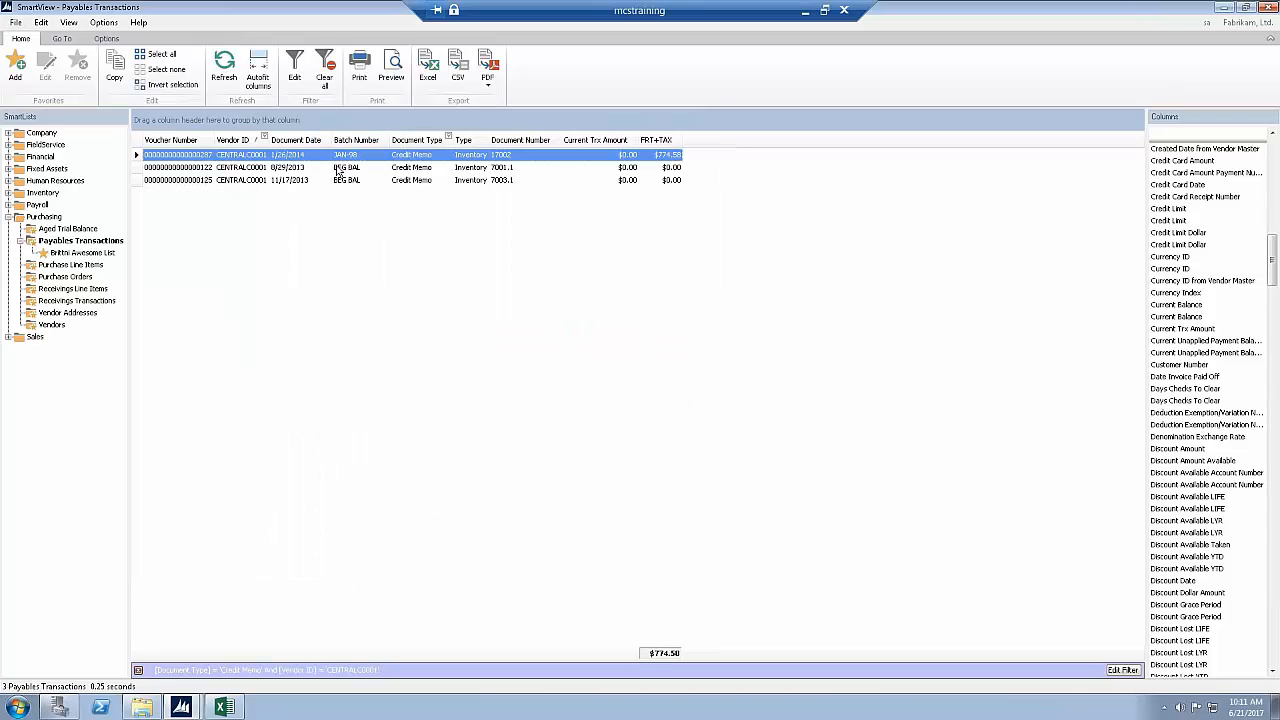
- Clear all filters from the list, then open the Filter Editor and close it without adding a condition
{"action": "left_click", "coordinate": [325, 80]}
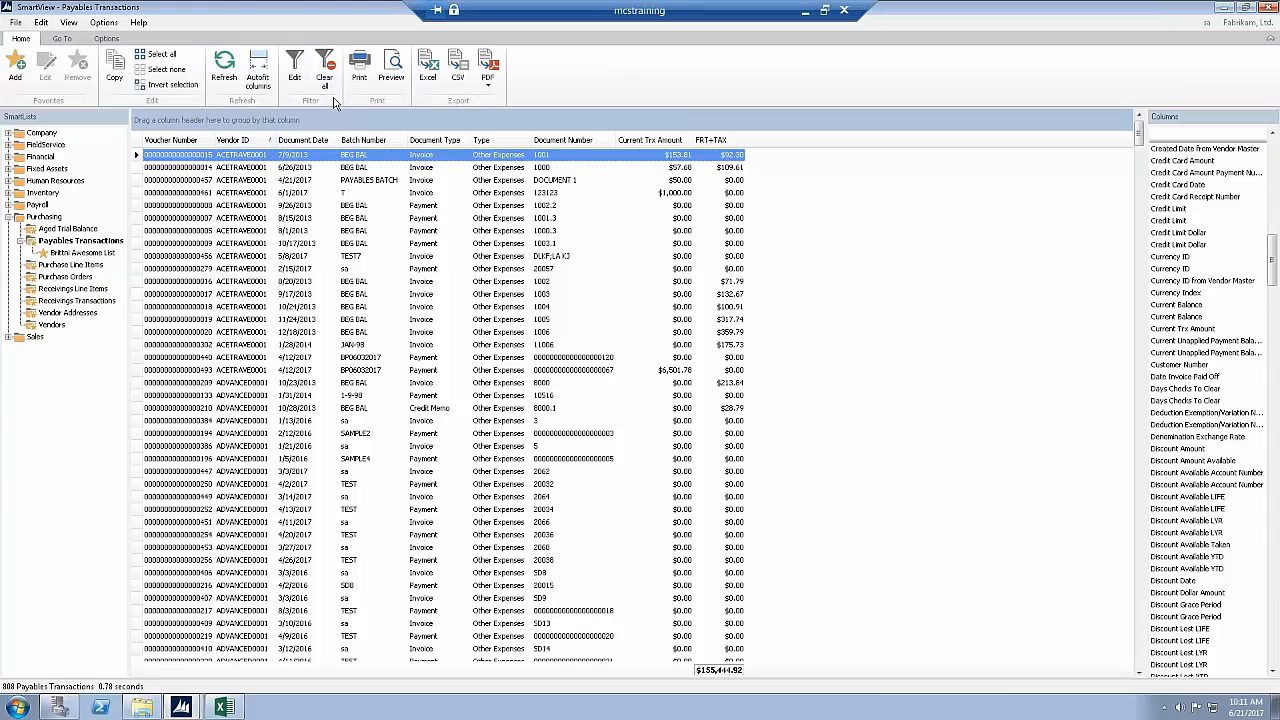
{"action": "left_click", "coordinate": [294, 68]}
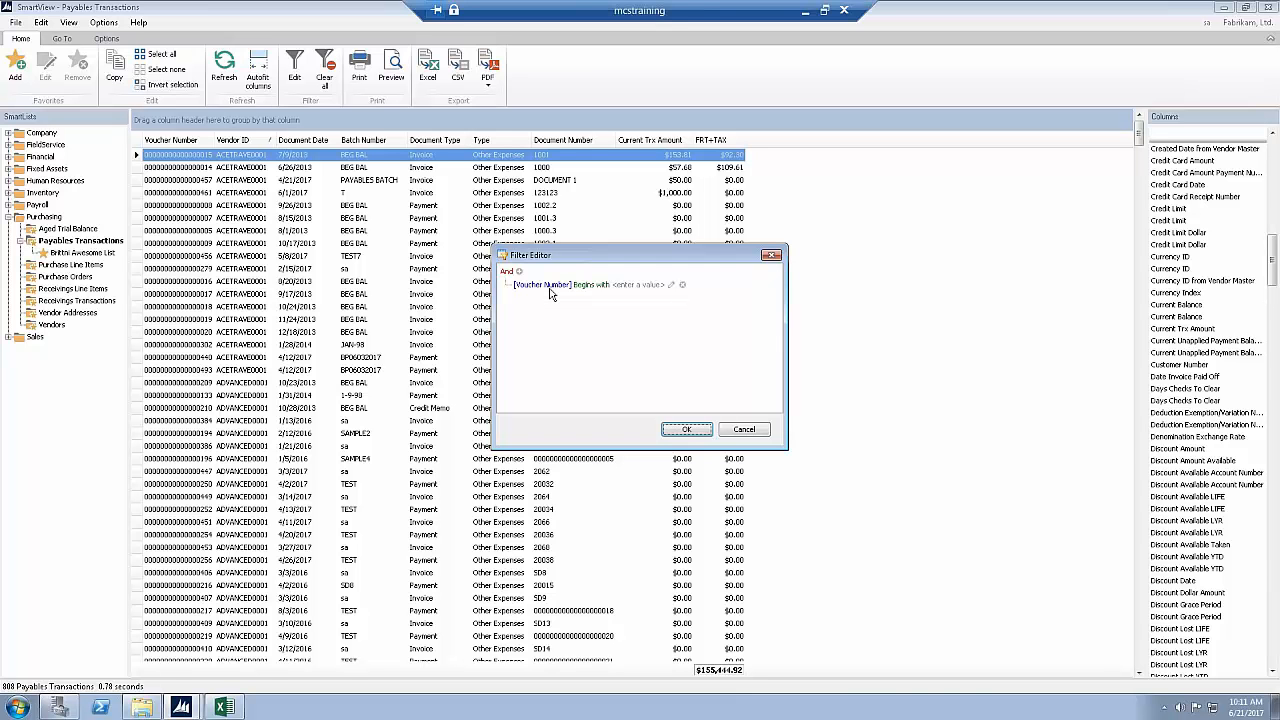
{"action": "left_click", "coordinate": [776, 258]}
{"action": "left_click", "coordinate": [380, 192]}
{"action": "left_click", "coordinate": [246, 156]}
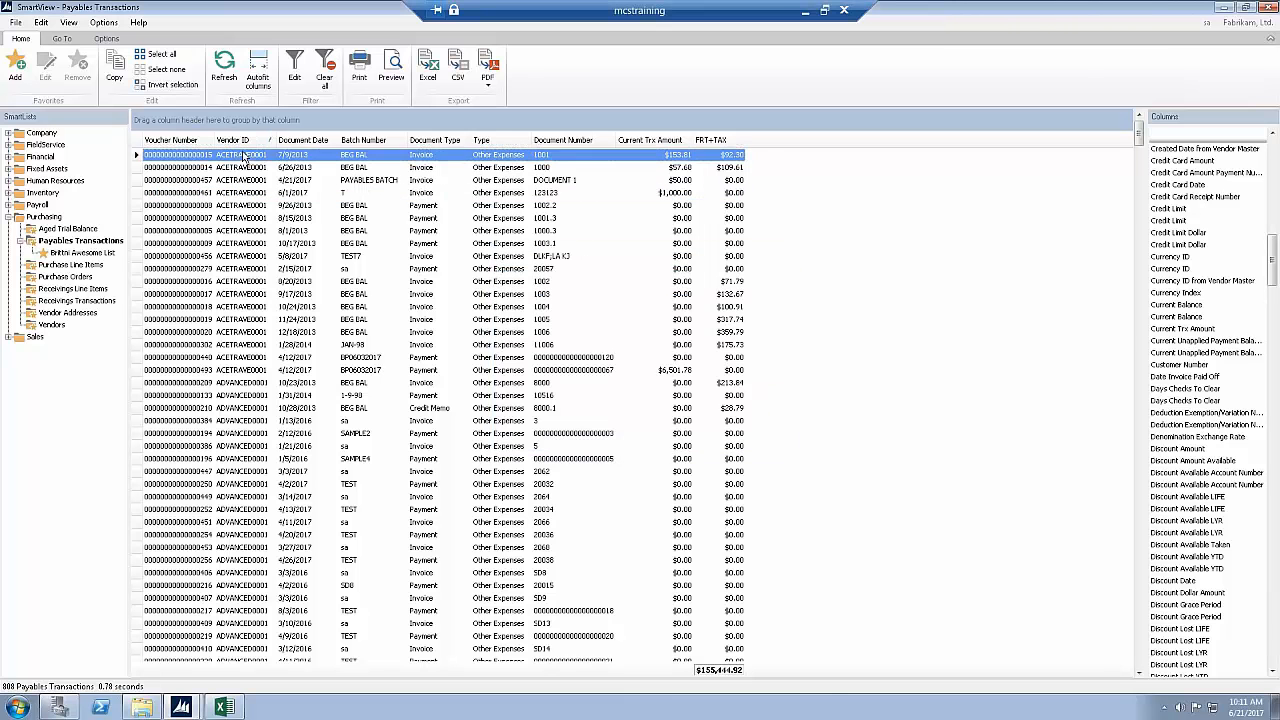
{"action": "left_click", "coordinate": [300, 182]}
{"action": "left_click", "coordinate": [323, 282]}
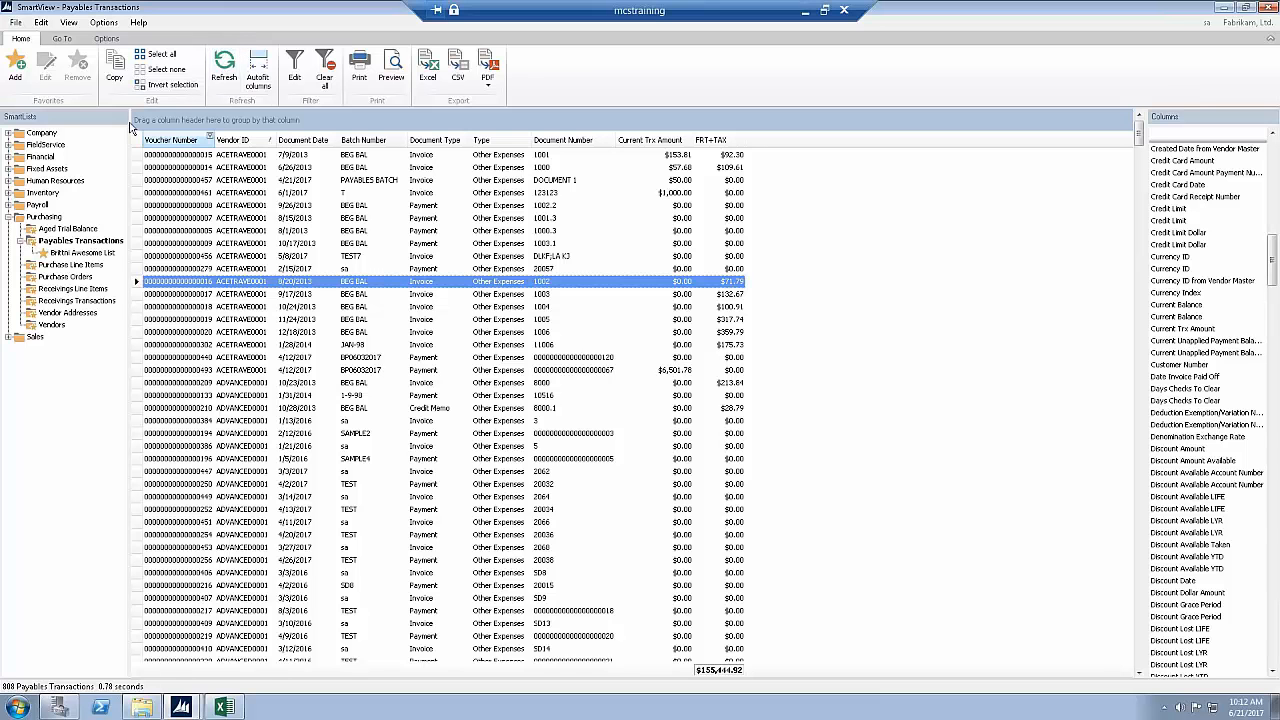
- Create a favorite for the list named Awesome SmartList and share it with user tra14 in addition to sa
{"action": "left_click", "coordinate": [17, 68]}
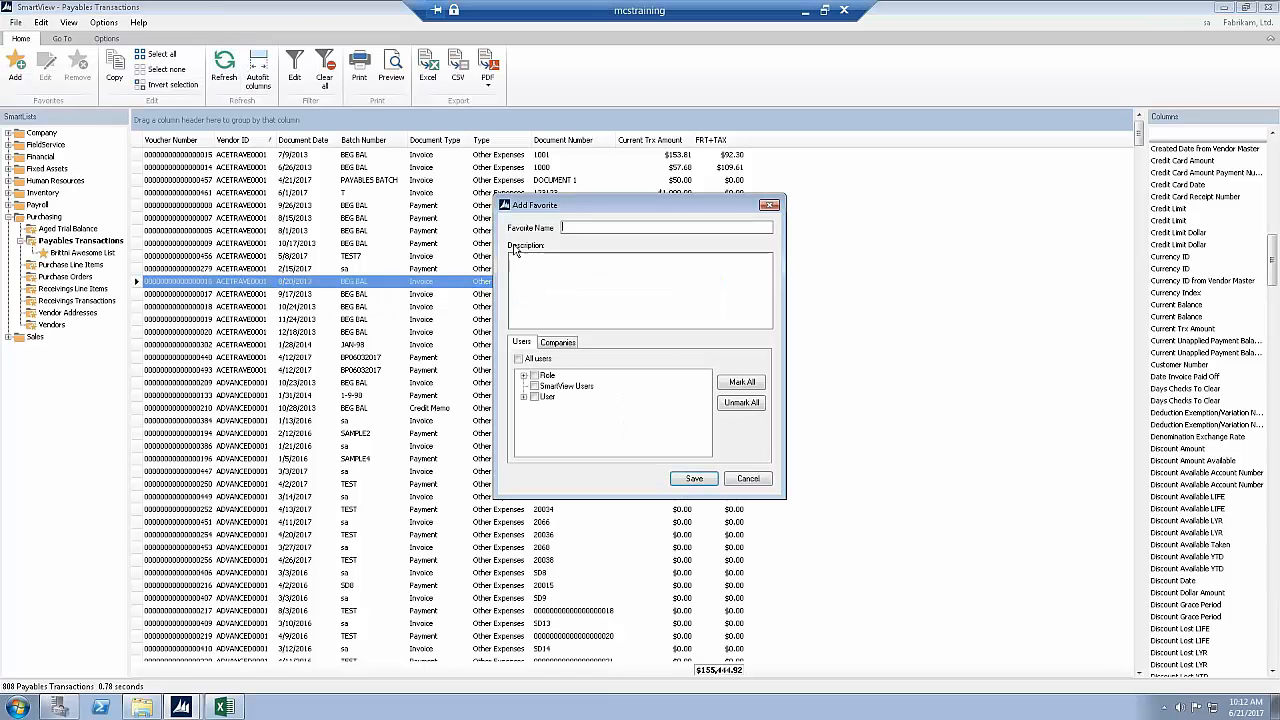
{"action": "type", "text": "Awesome SmartList"}
{"action": "left_click", "coordinate": [523, 398]}
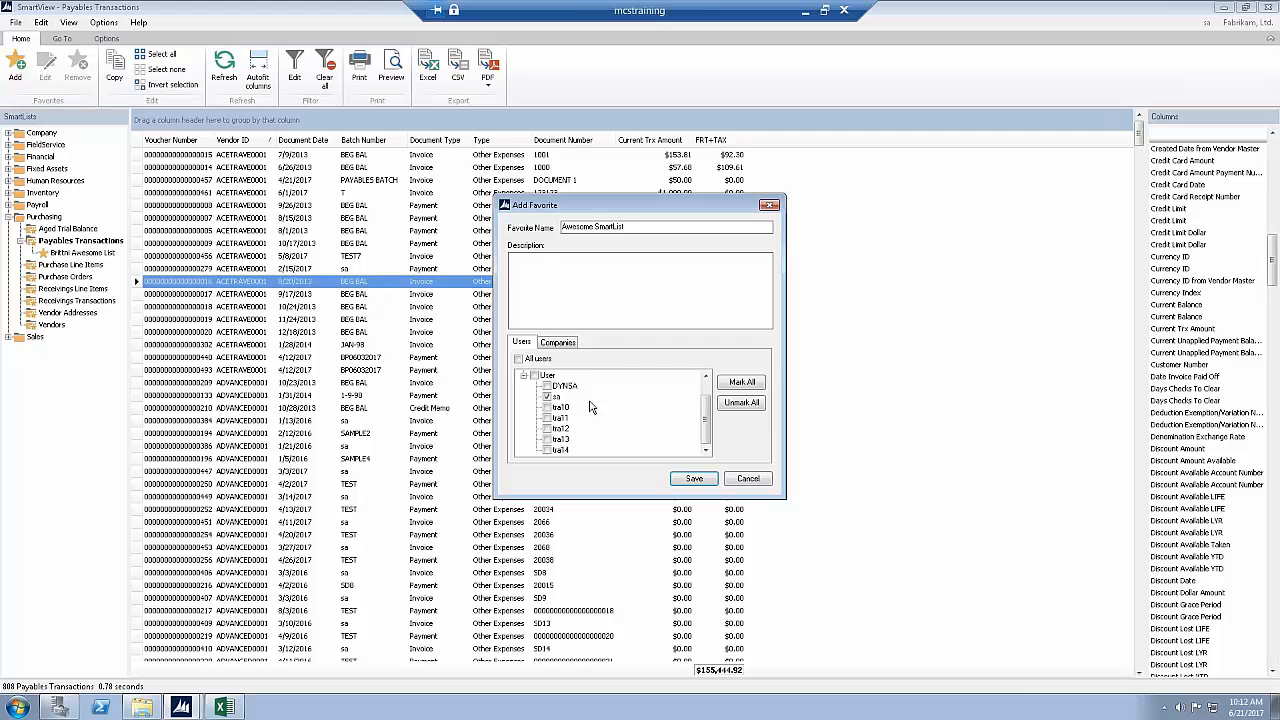
{"action": "left_click", "coordinate": [523, 376]}
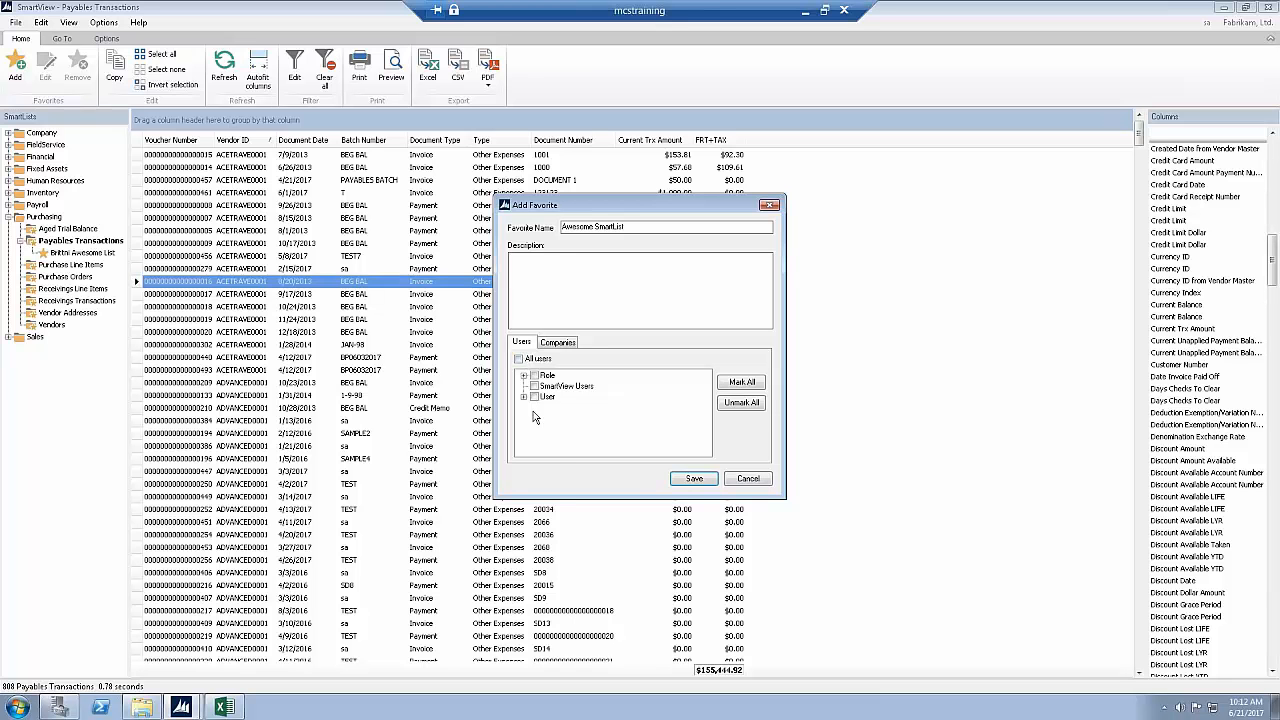
{"action": "left_click", "coordinate": [523, 397]}
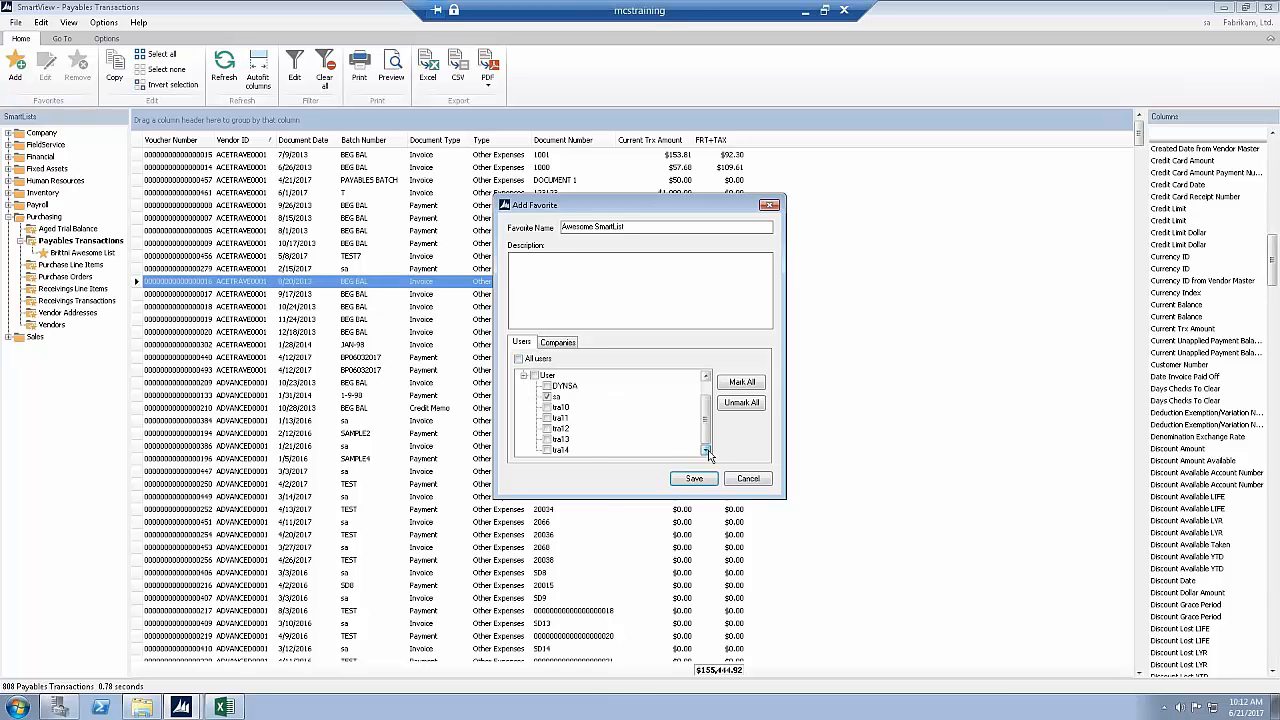
{"action": "left_click", "coordinate": [548, 451]}
- Examine the roles available for sharing the new favorite
{"action": "left_click", "coordinate": [705, 377]}
{"action": "left_click", "coordinate": [705, 377]}
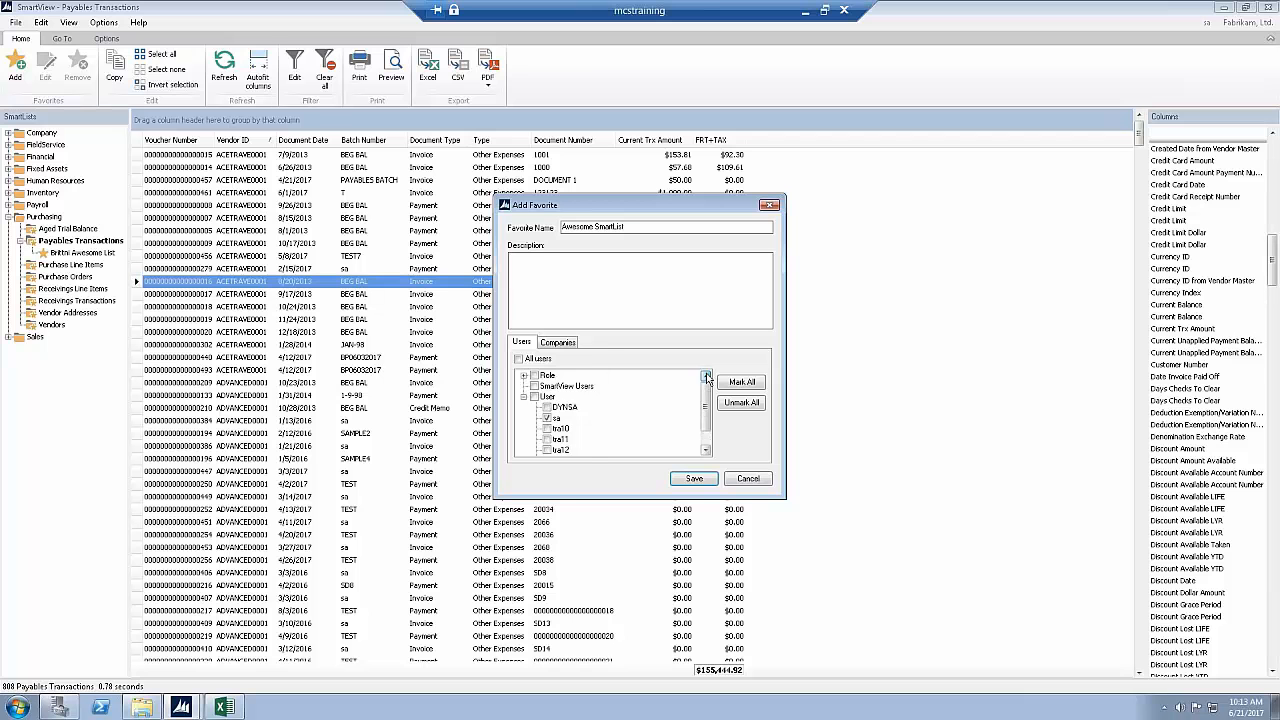
{"action": "left_click", "coordinate": [524, 375]}
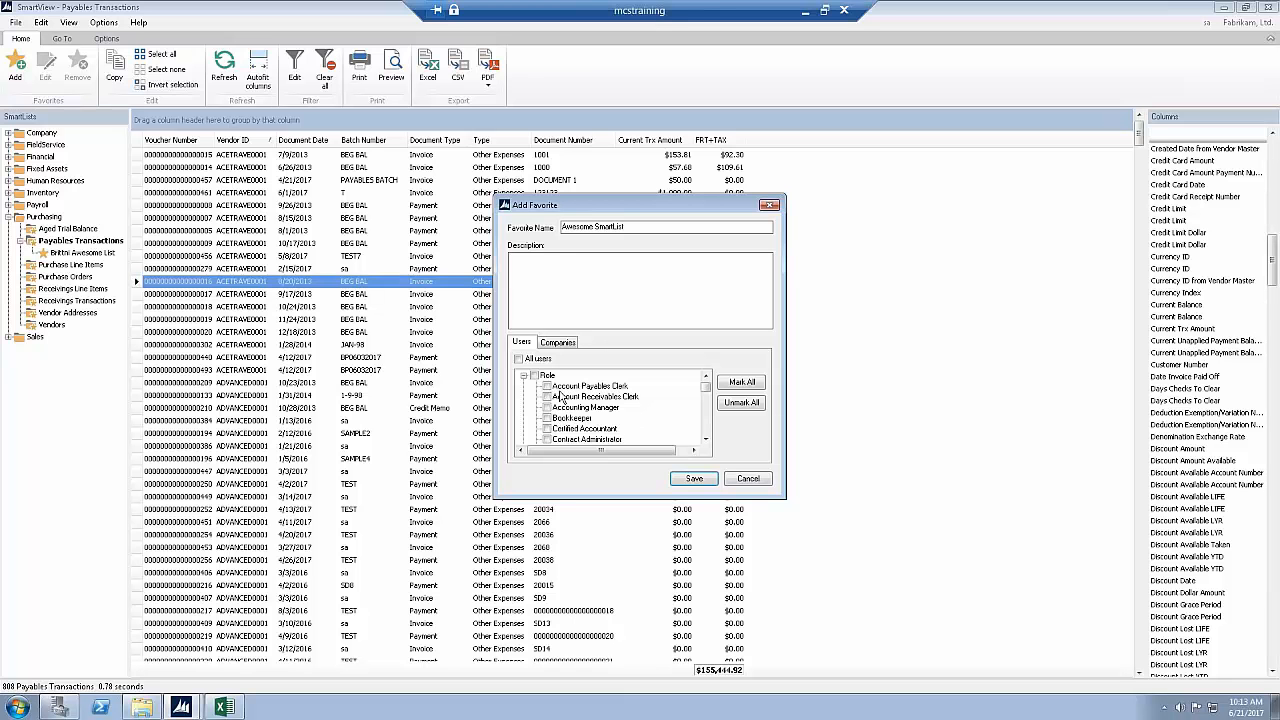
{"action": "left_click", "coordinate": [705, 440]}
{"action": "left_click", "coordinate": [705, 440]}
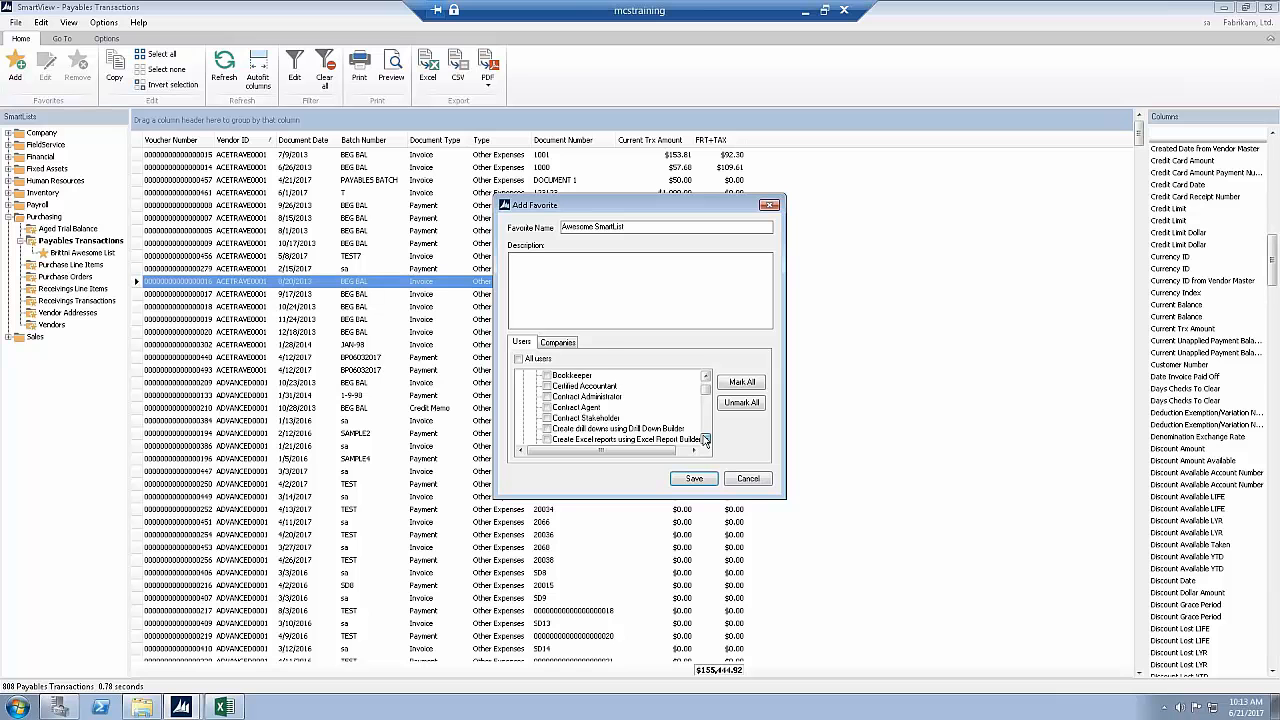
{"action": "left_click", "coordinate": [705, 440]}
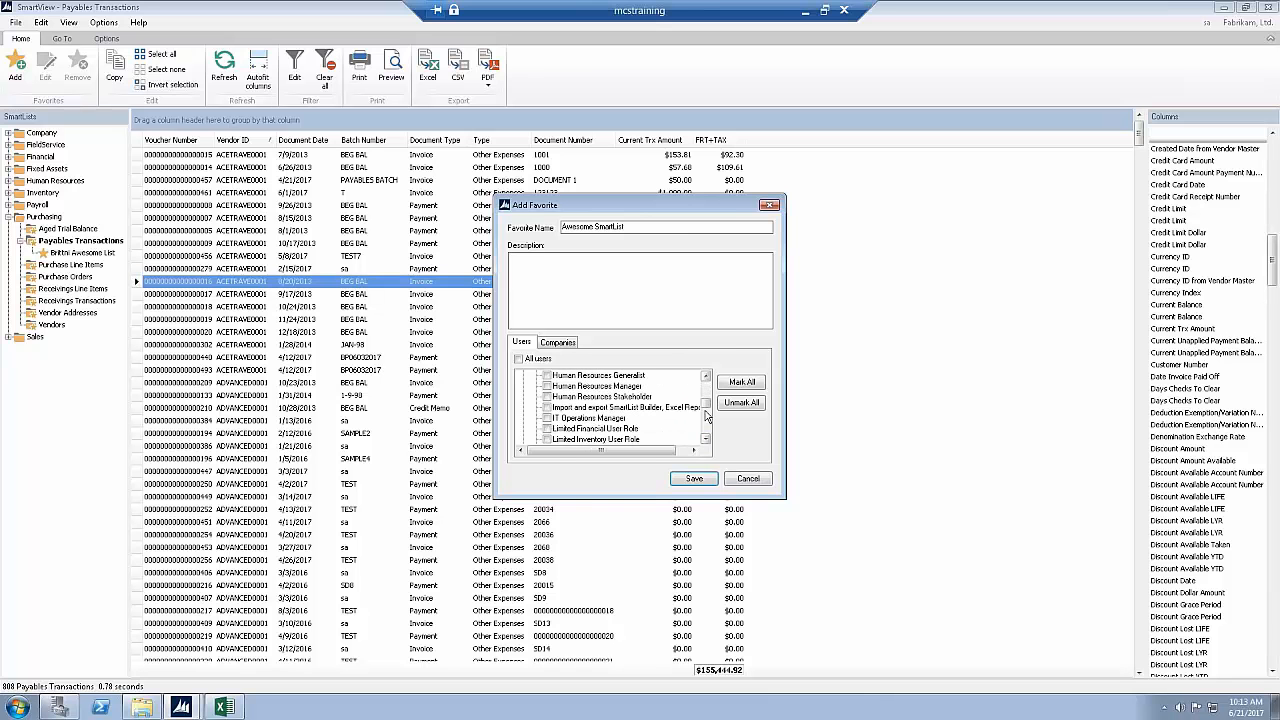
{"action": "left_click_drag", "start_coordinate": [706, 405], "coordinate": [706, 379]}
{"action": "left_click", "coordinate": [523, 375]}
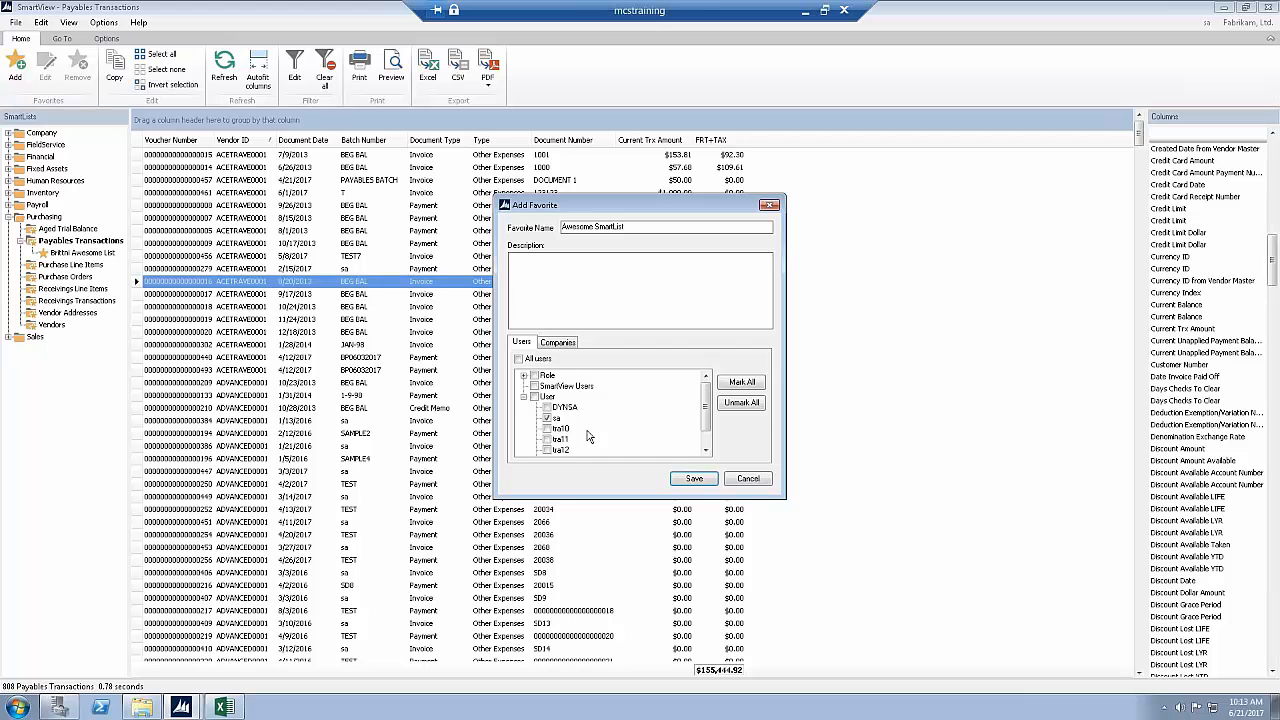
- Review the users marked for the favorite and save it
{"action": "left_click", "coordinate": [706, 451]}
{"action": "left_click", "coordinate": [706, 451]}
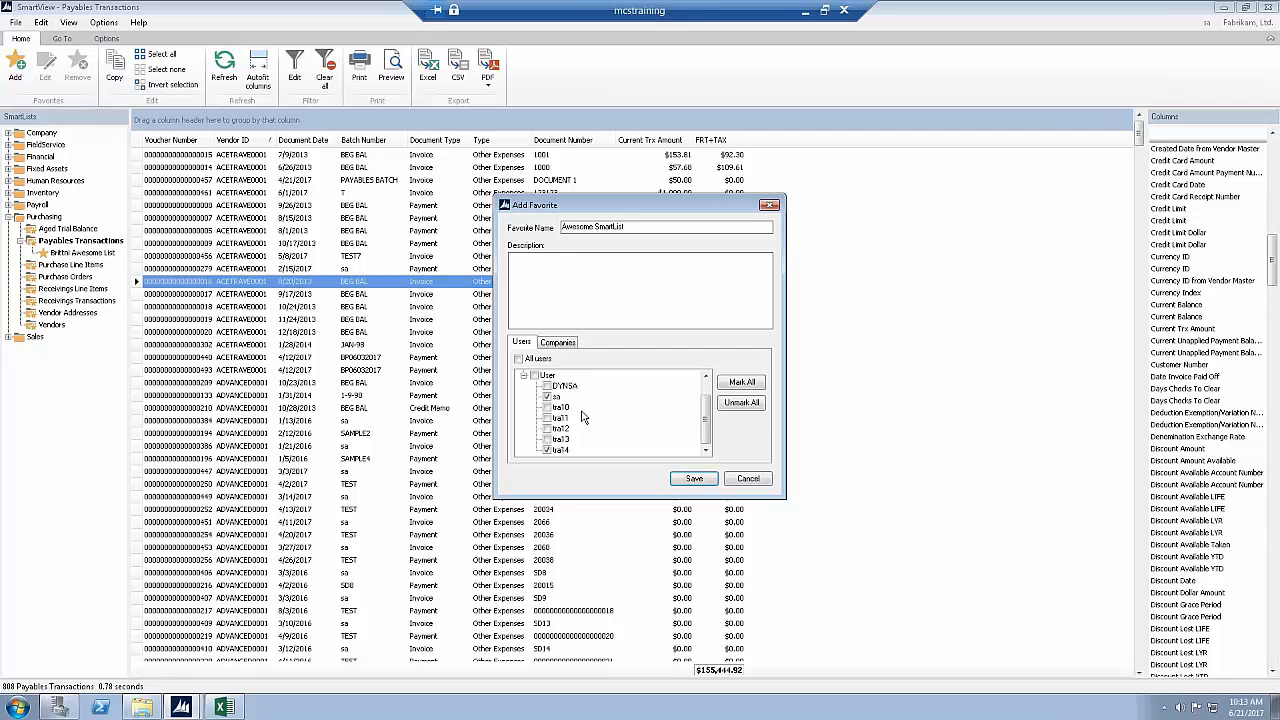
{"action": "left_click", "coordinate": [696, 480]}
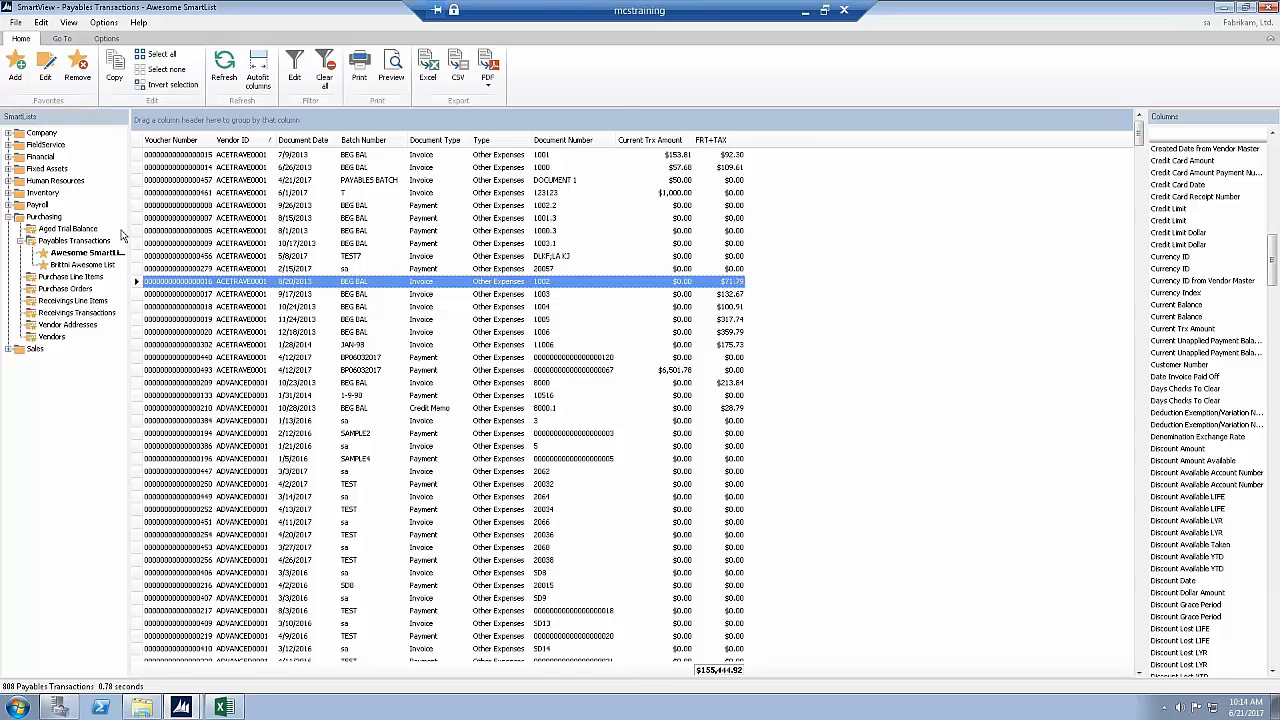
- Sort the Awesome SmartList favorite by the FRT+TAX column in ascending order
{"action": "left_click", "coordinate": [731, 142]}
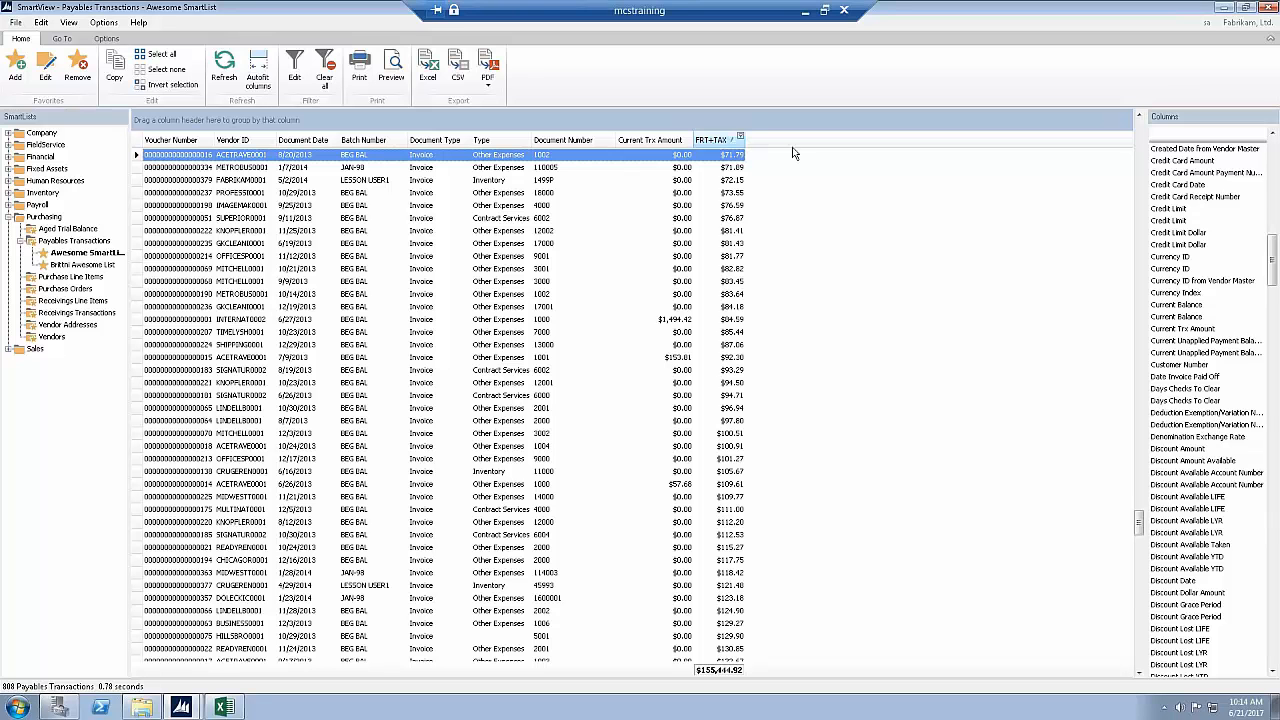
{"action": "scroll", "coordinate": [1080, 329], "scroll_direction": "up", "scroll_amount": 8}
{"action": "scroll", "coordinate": [938, 332], "scroll_direction": "up", "scroll_amount": 4}
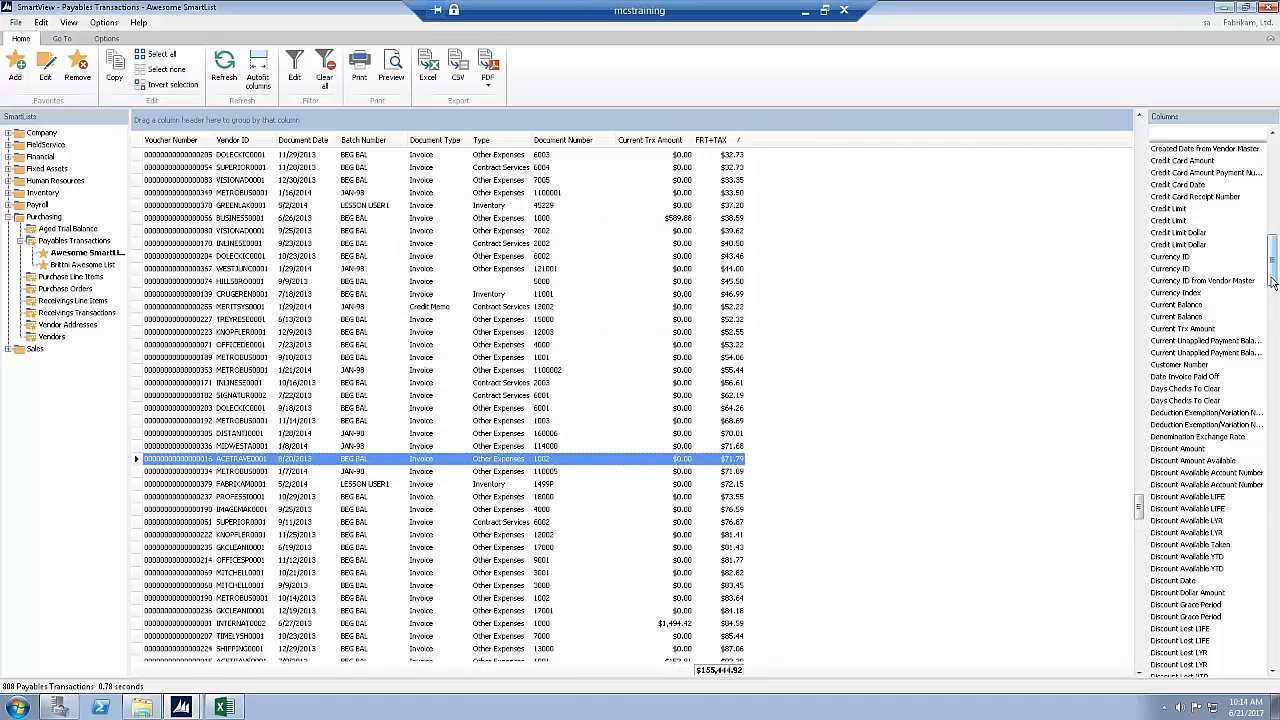
- Add the Freight Amount and Tax Amount columns after FRT+TAX and sort the list by FRT+TAX in descending order
{"action": "left_click_drag", "start_coordinate": [1273, 279], "coordinate": [1276, 348]}
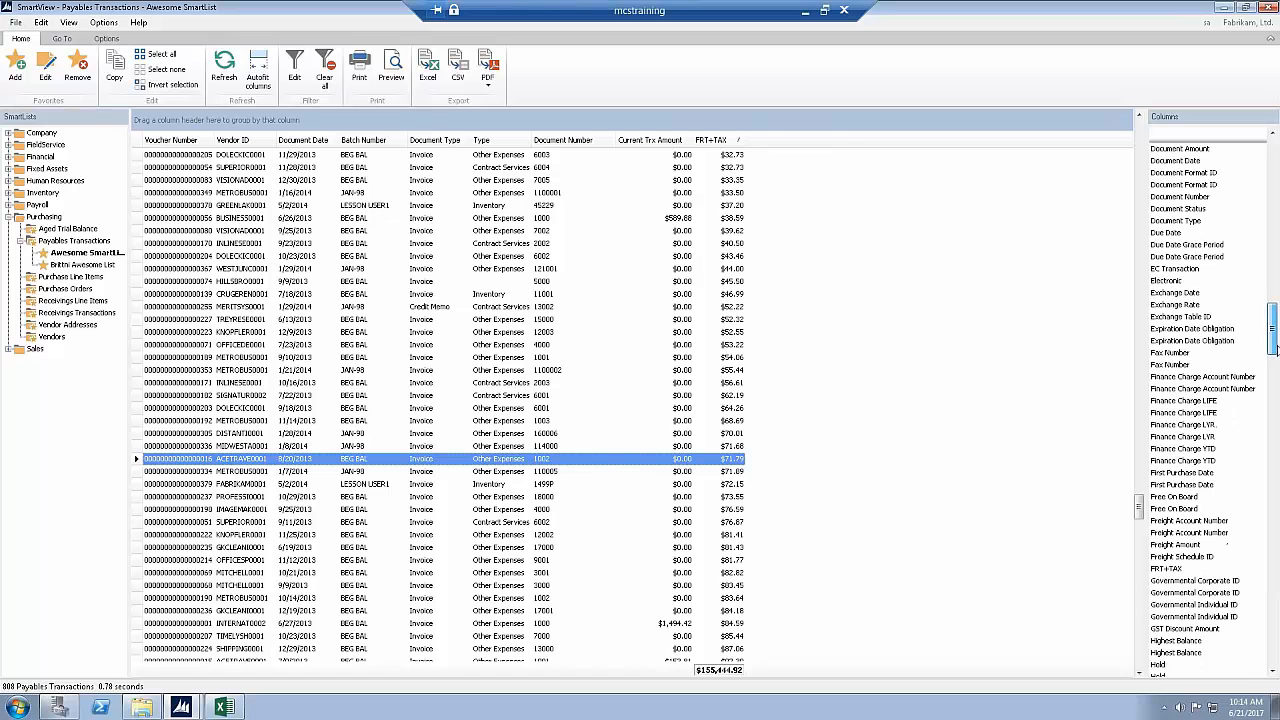
{"action": "left_click_drag", "start_coordinate": [1190, 546], "coordinate": [787, 150]}
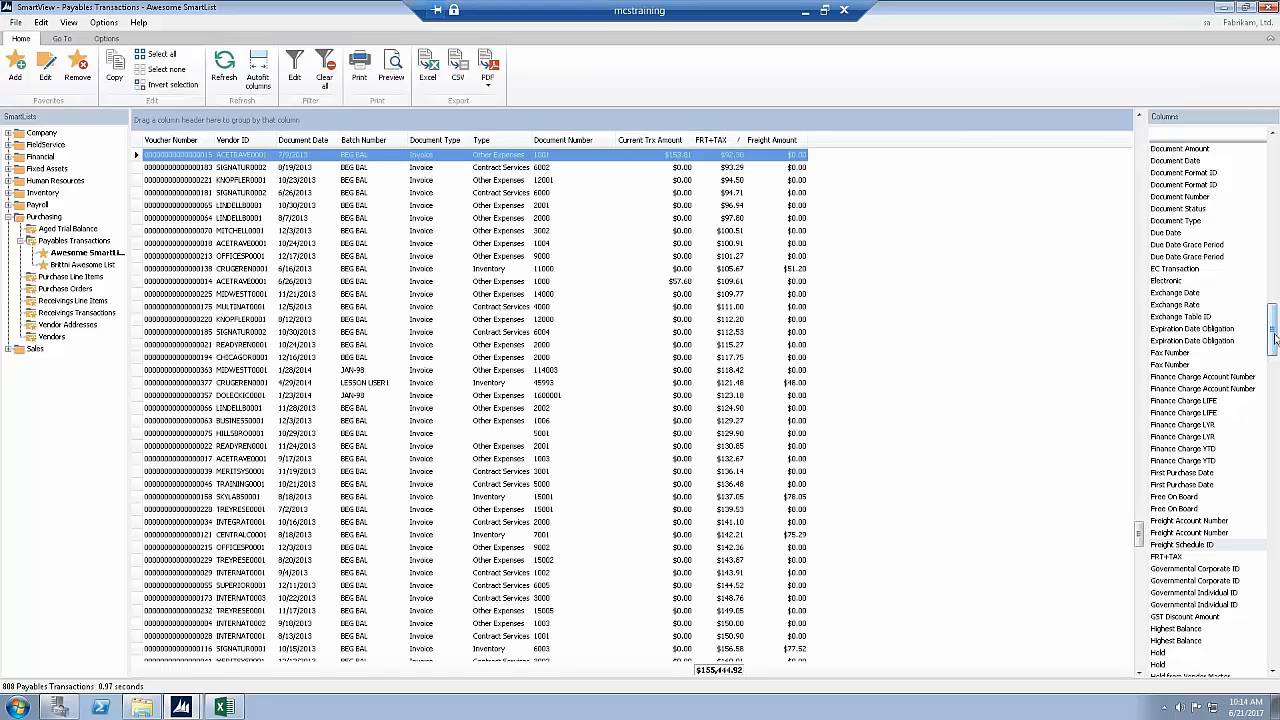
{"action": "left_click_drag", "start_coordinate": [1274, 340], "coordinate": [1276, 580]}
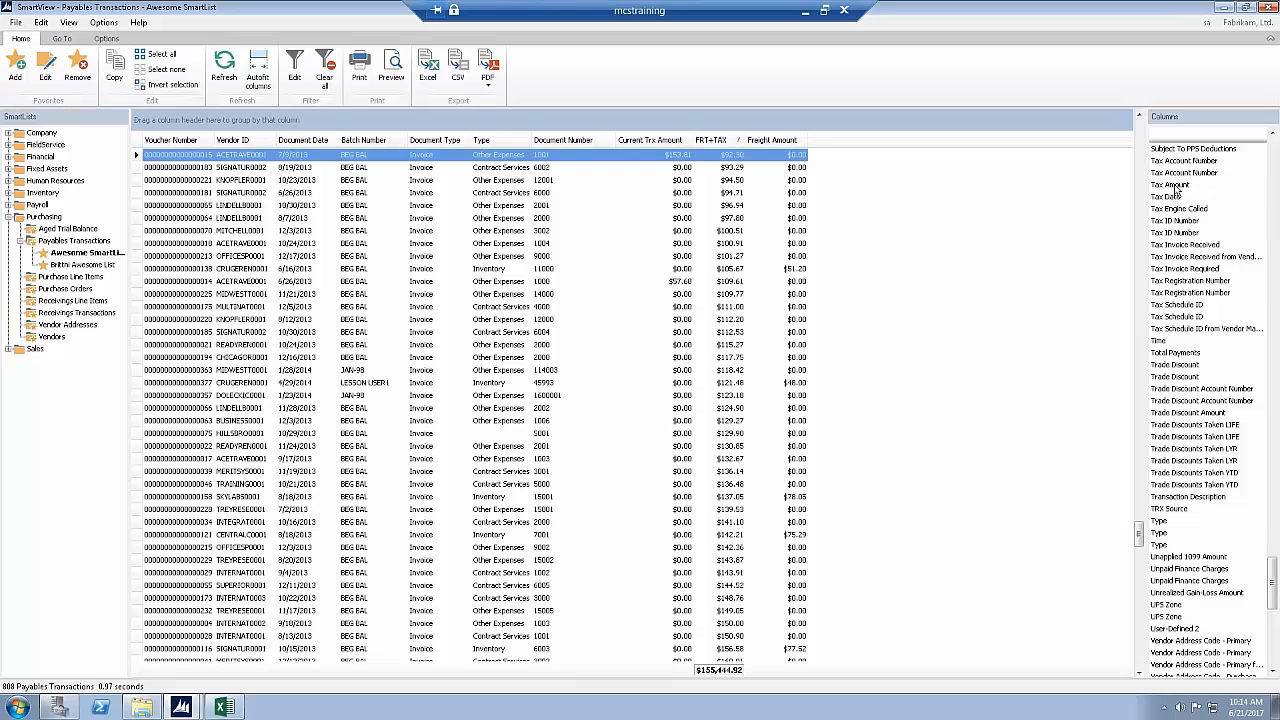
{"action": "left_click_drag", "start_coordinate": [1172, 186], "coordinate": [872, 158]}
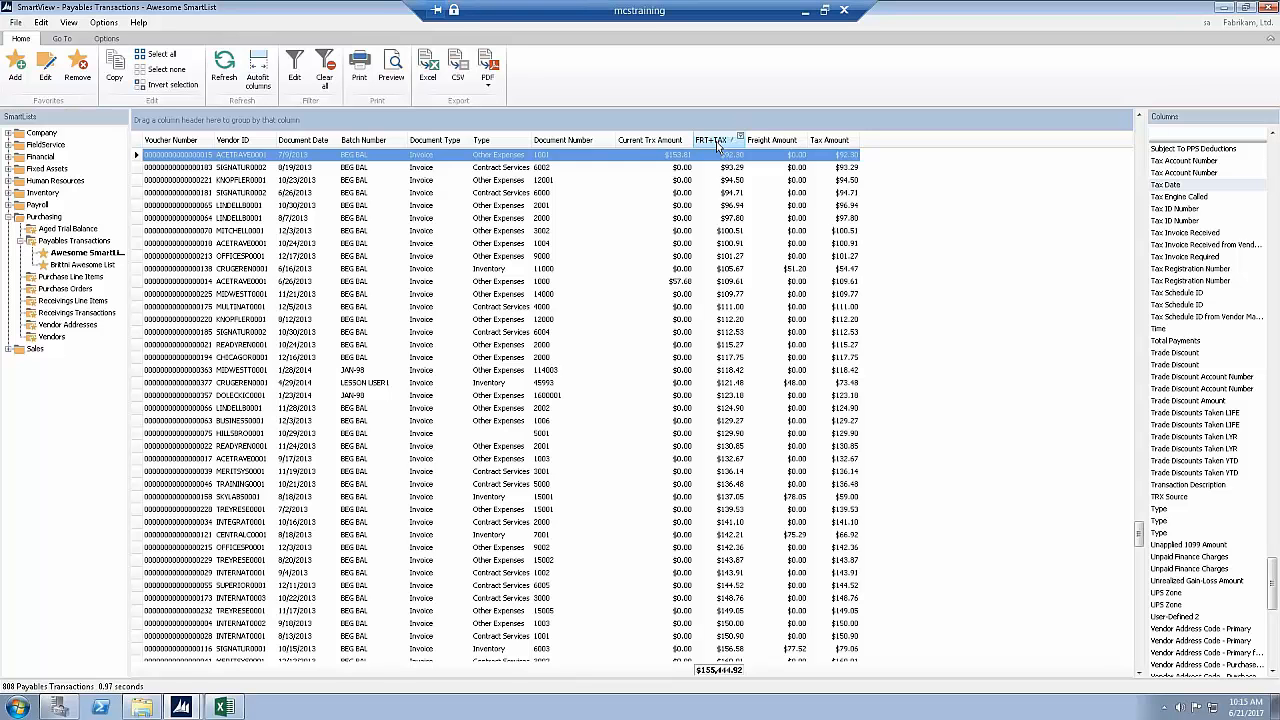
{"action": "left_click", "coordinate": [718, 147]}
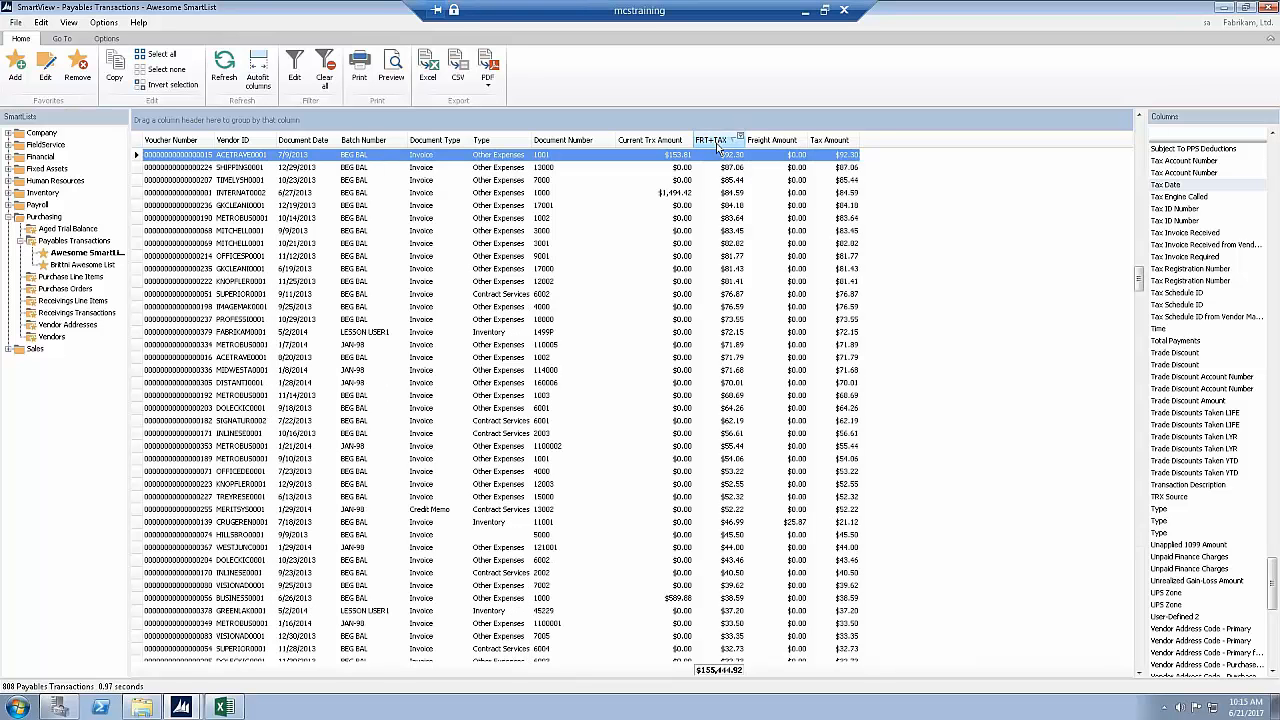
{"action": "scroll", "coordinate": [718, 167], "scroll_direction": "up", "scroll_amount": 6}
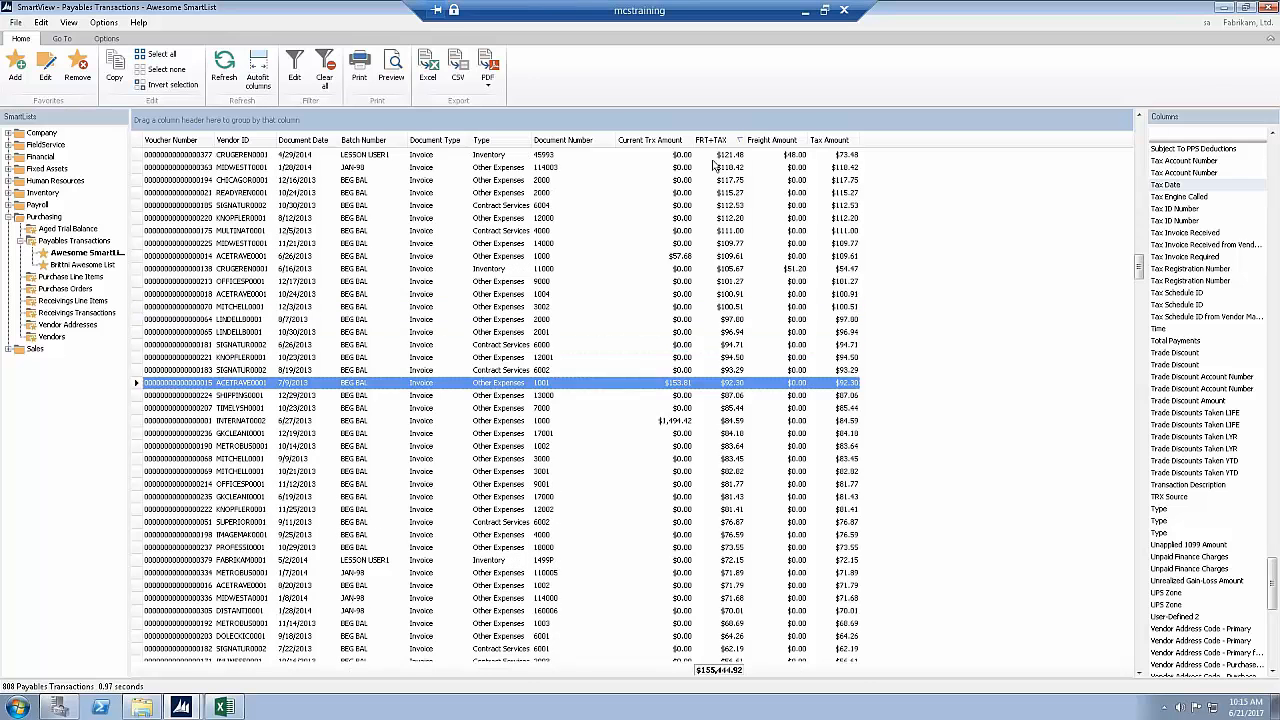
- Open the Payables Transactions list for modification in SmartList Builder and view the calculation behind the FRT+TAX calculated field
{"action": "left_click", "coordinate": [106, 39]}
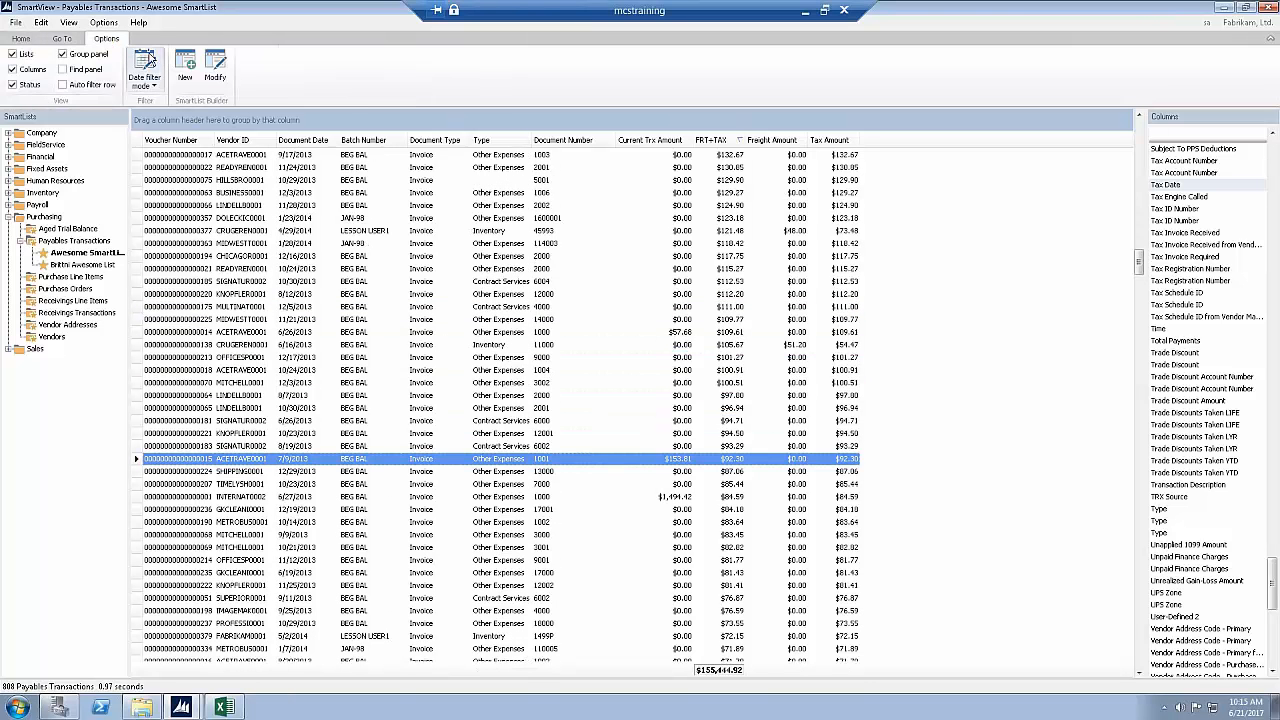
{"action": "left_click", "coordinate": [222, 74]}
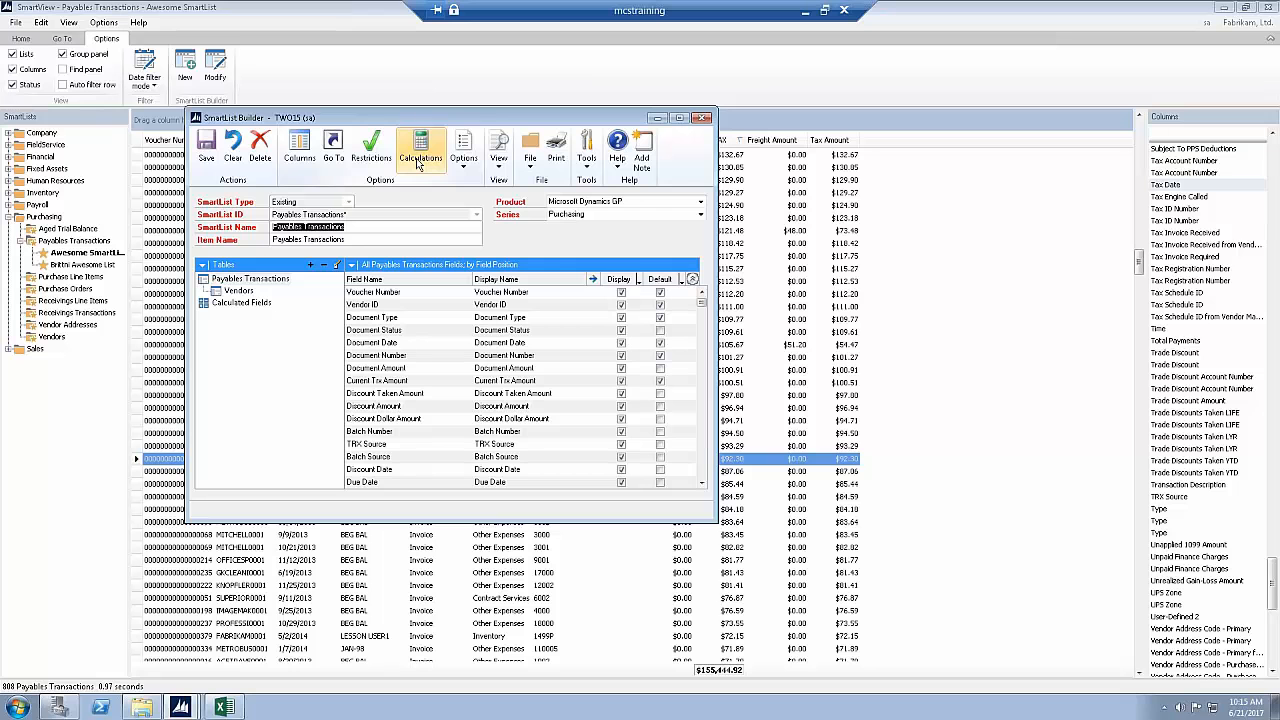
{"action": "left_click", "coordinate": [418, 162]}
{"action": "left_click", "coordinate": [453, 259]}
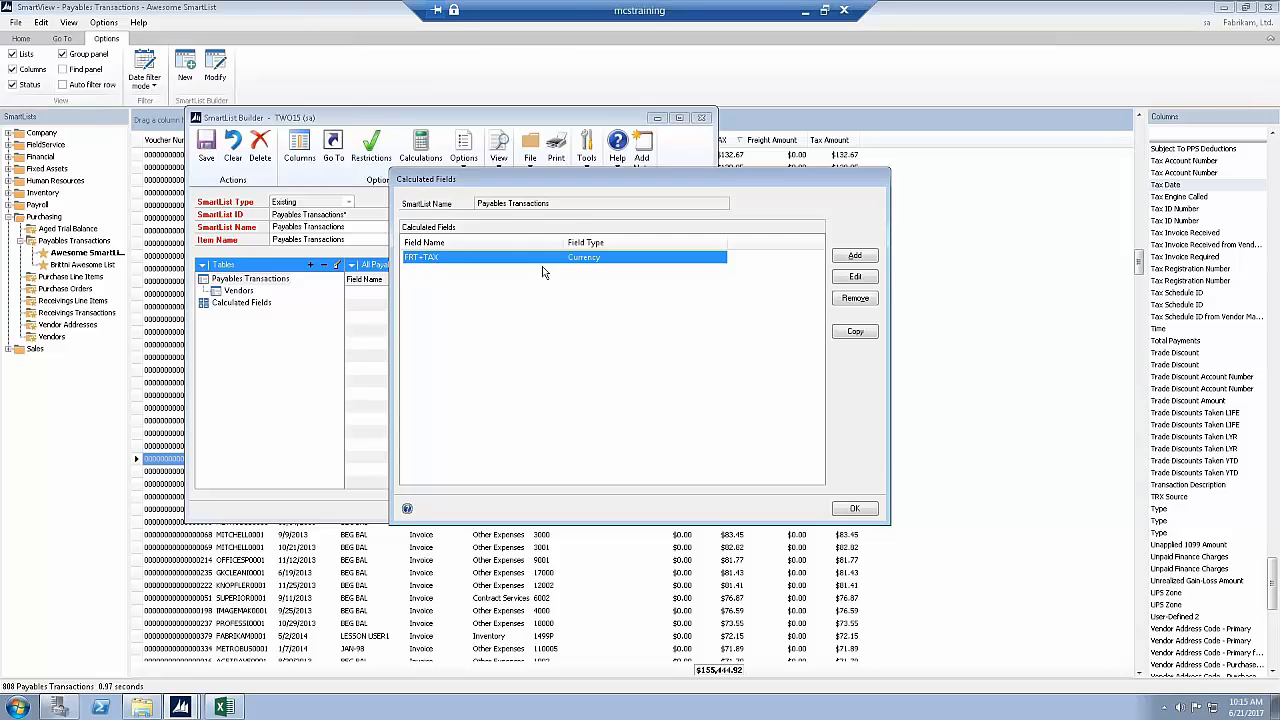
{"action": "left_click", "coordinate": [855, 276]}
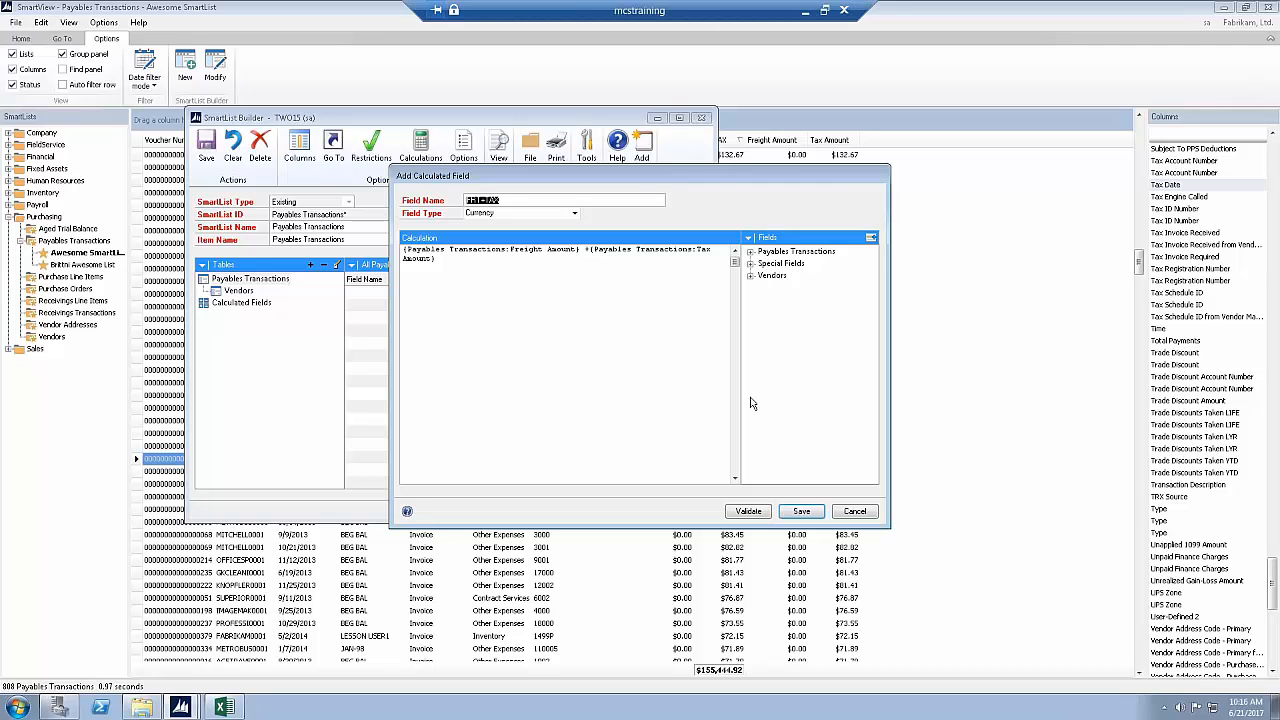
- Save the FRT+TAX calculated field as it is, accept the calculated fields list, and close SmartList Builder
{"action": "left_click", "coordinate": [805, 512]}
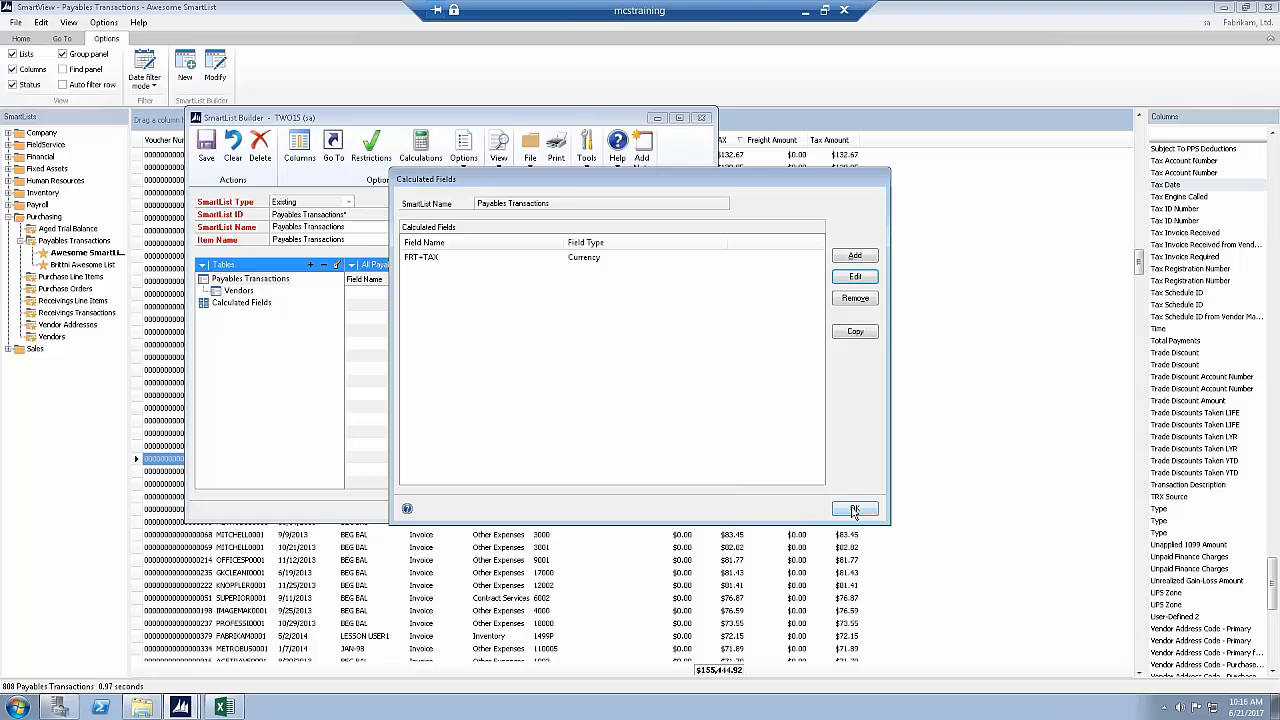
{"action": "left_click", "coordinate": [854, 508]}
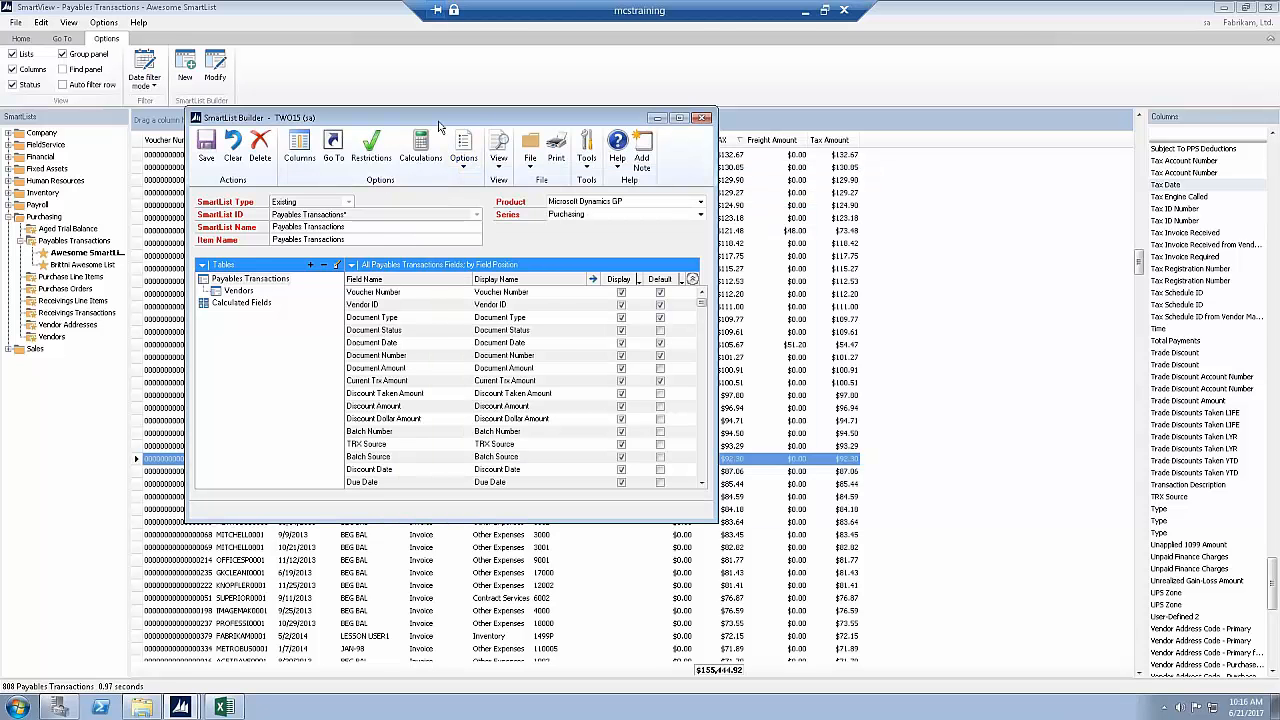
{"action": "left_click_drag", "start_coordinate": [438, 124], "coordinate": [491, 148]}
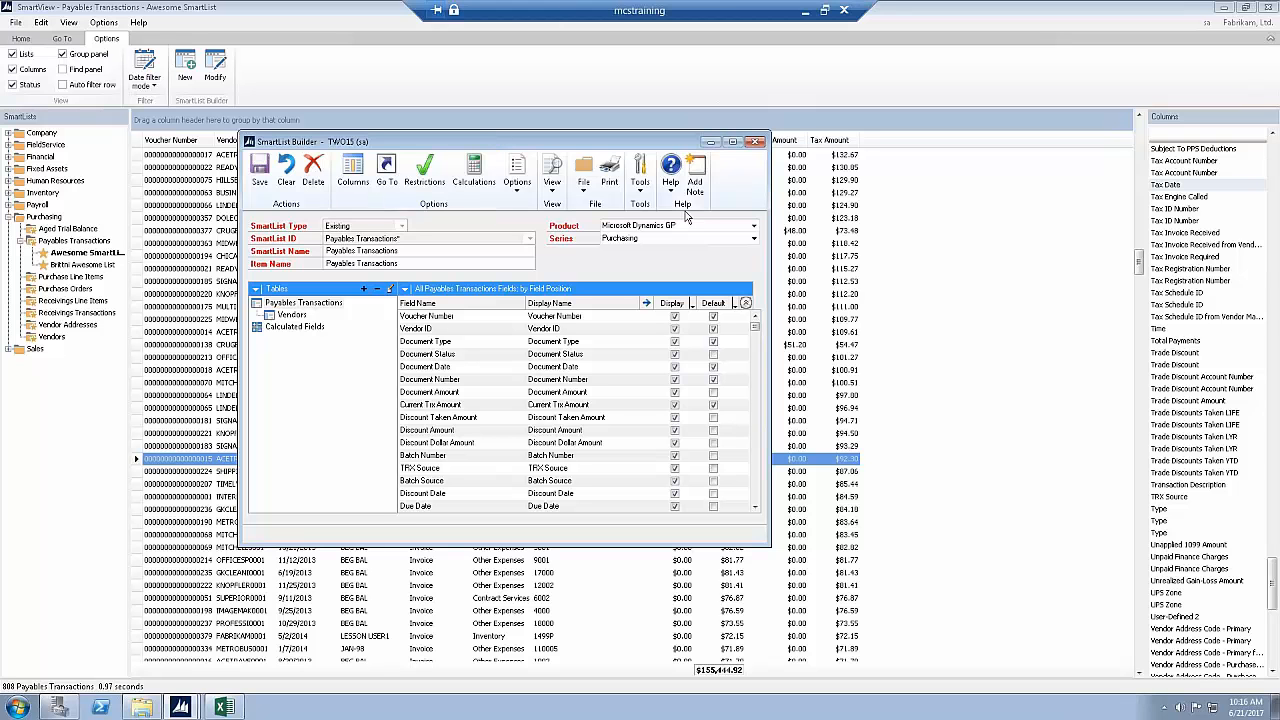
{"action": "left_click", "coordinate": [758, 143]}
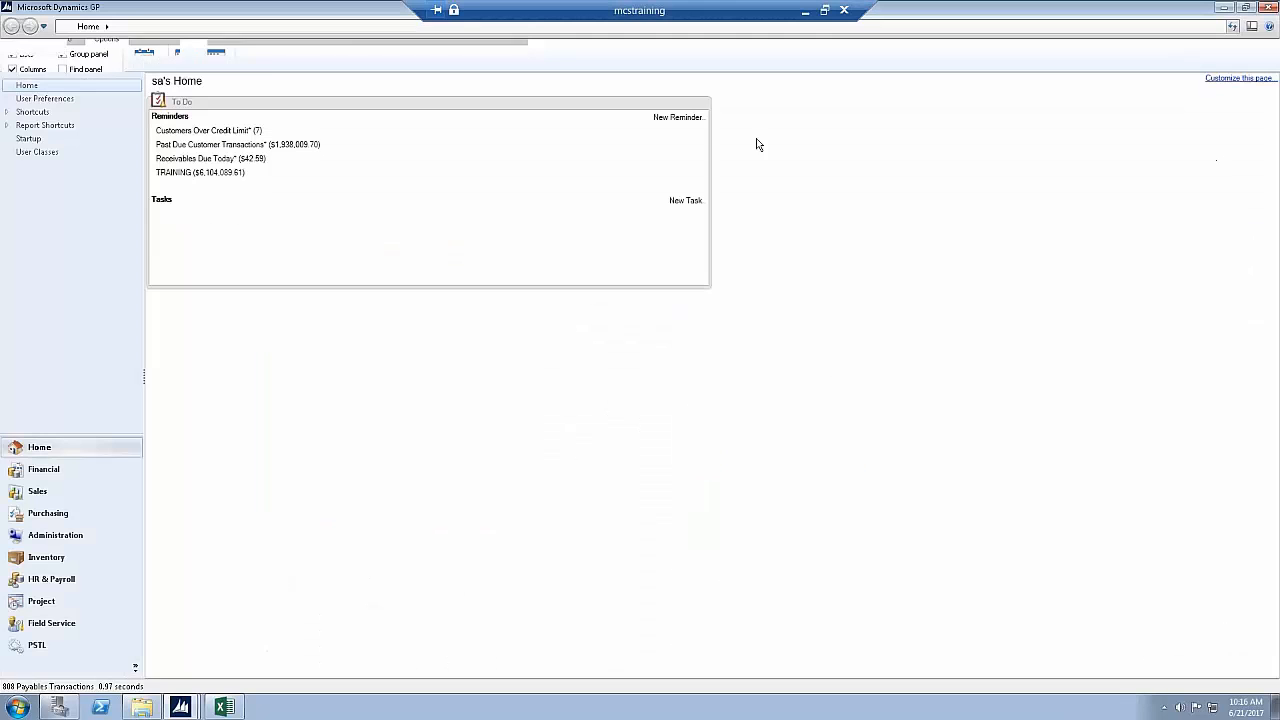
- Return to SmartView, open the Vendors list and add the User Defined 2 column after Phone Number 1
{"action": "mouse_move", "coordinate": [180, 706]}
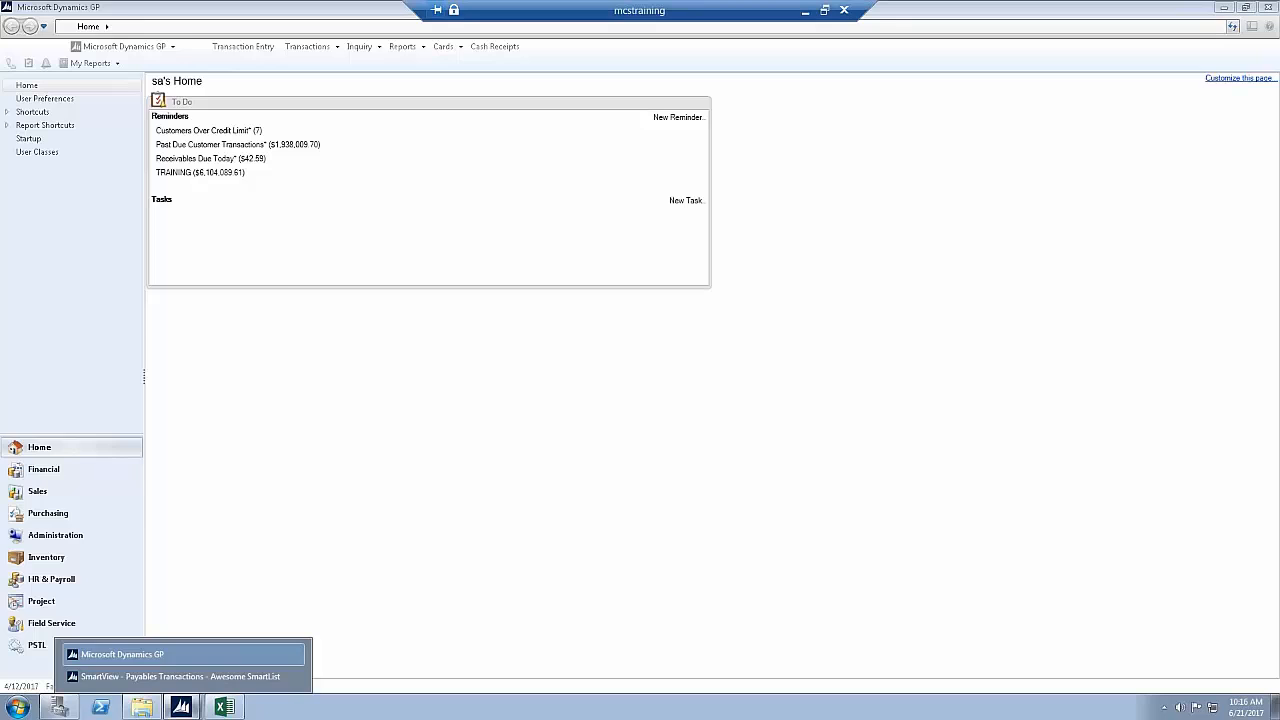
{"action": "left_click", "coordinate": [180, 676]}
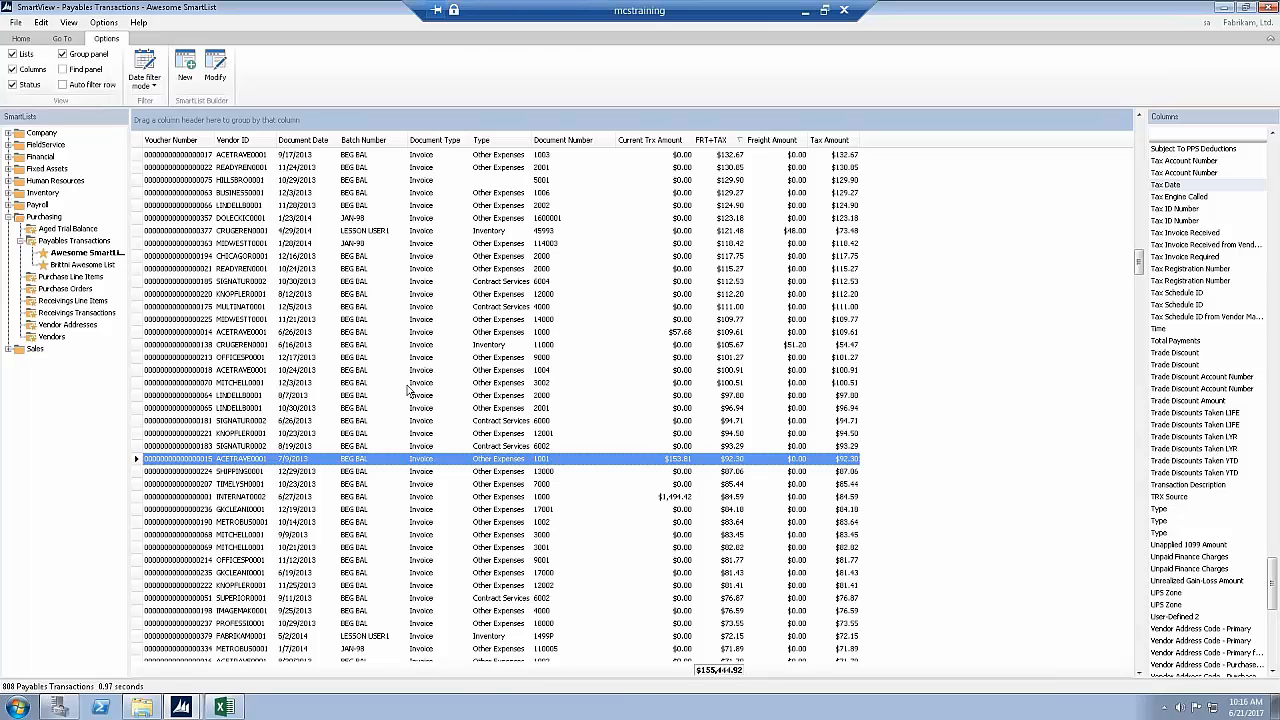
{"action": "left_click", "coordinate": [55, 340]}
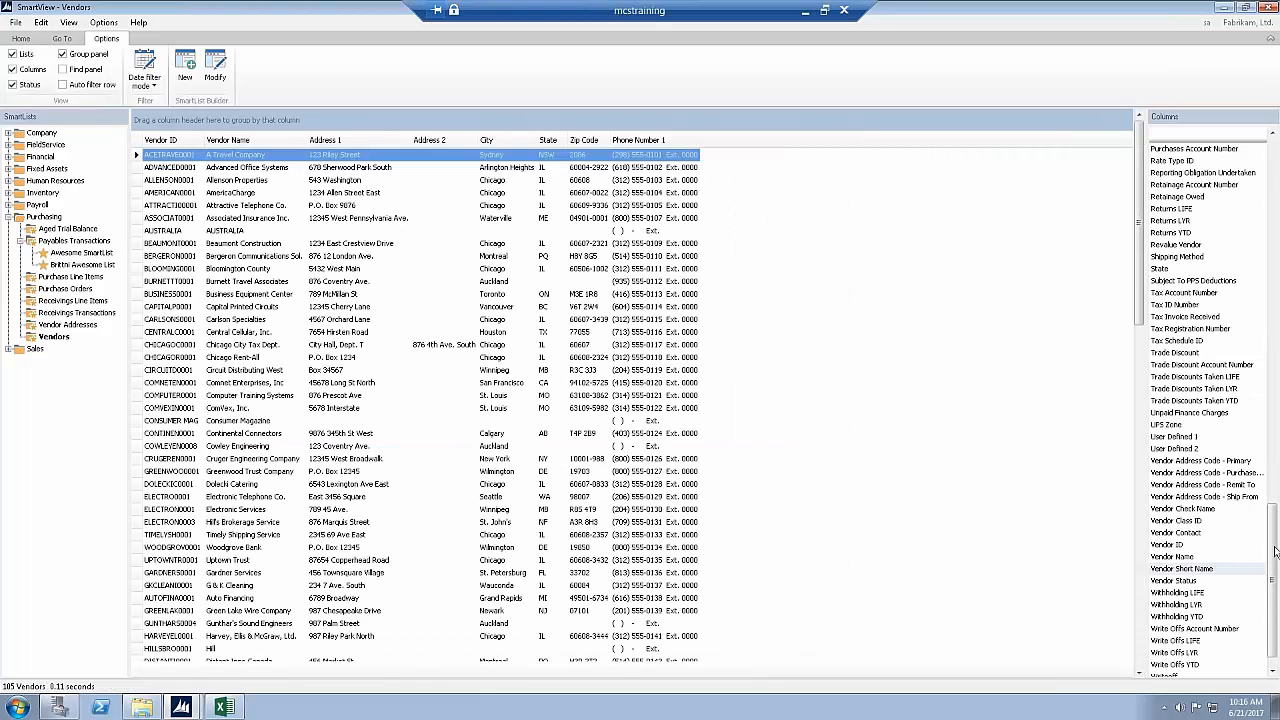
{"action": "left_click_drag", "start_coordinate": [1274, 550], "coordinate": [1274, 570]}
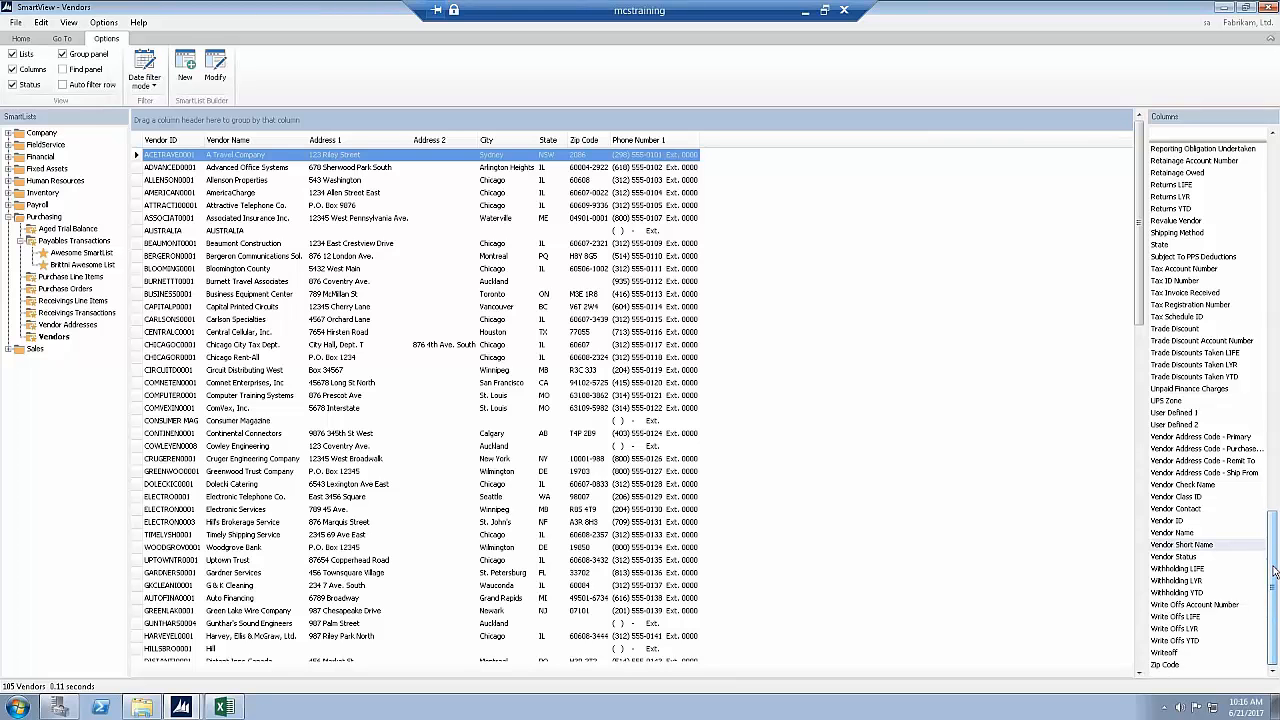
{"action": "left_click_drag", "start_coordinate": [1188, 428], "coordinate": [810, 305]}
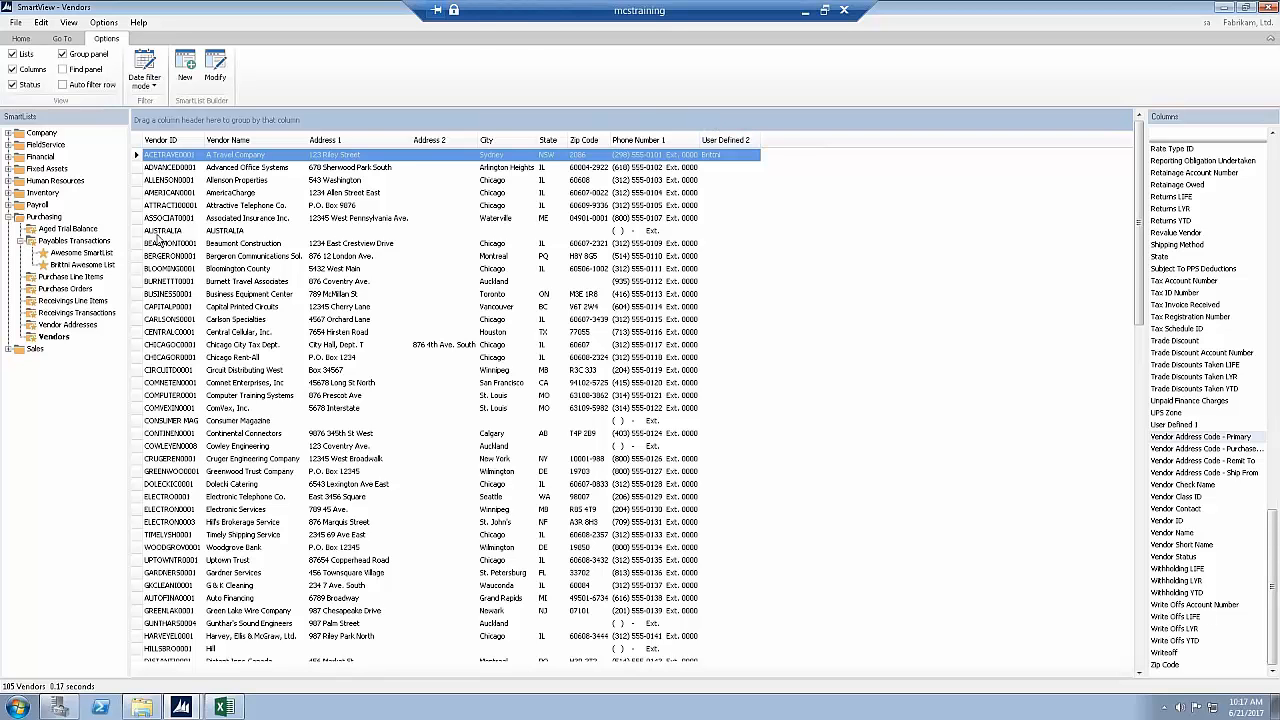
- Open the Awesome SmartList favorite, view its tables in SmartList Builder, and close the builder
{"action": "left_click", "coordinate": [86, 265]}
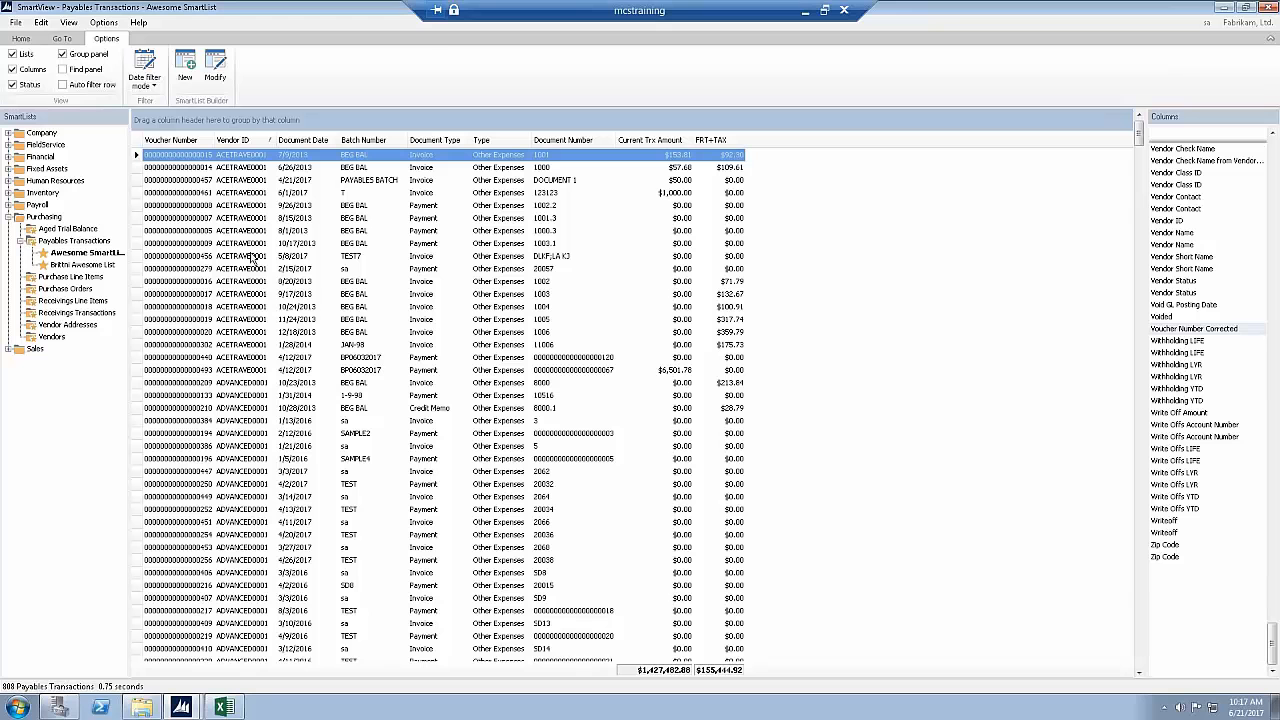
{"action": "left_click", "coordinate": [222, 90]}
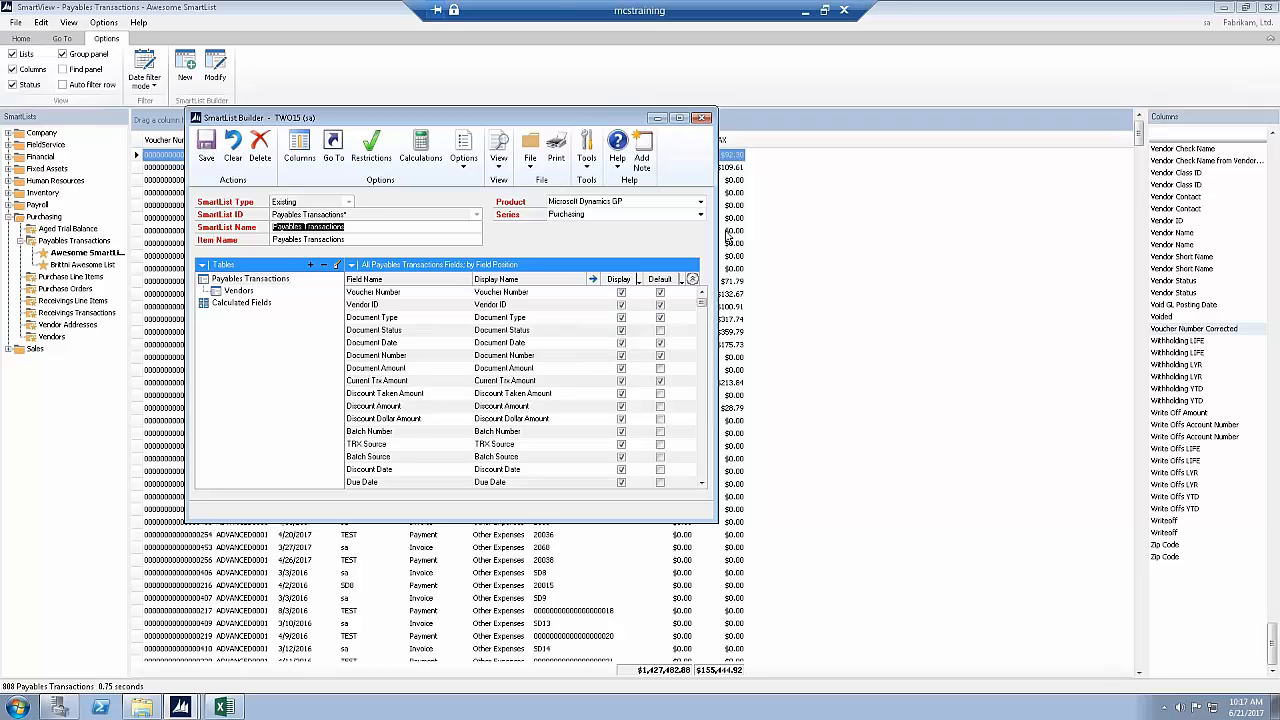
{"action": "left_click", "coordinate": [704, 118]}
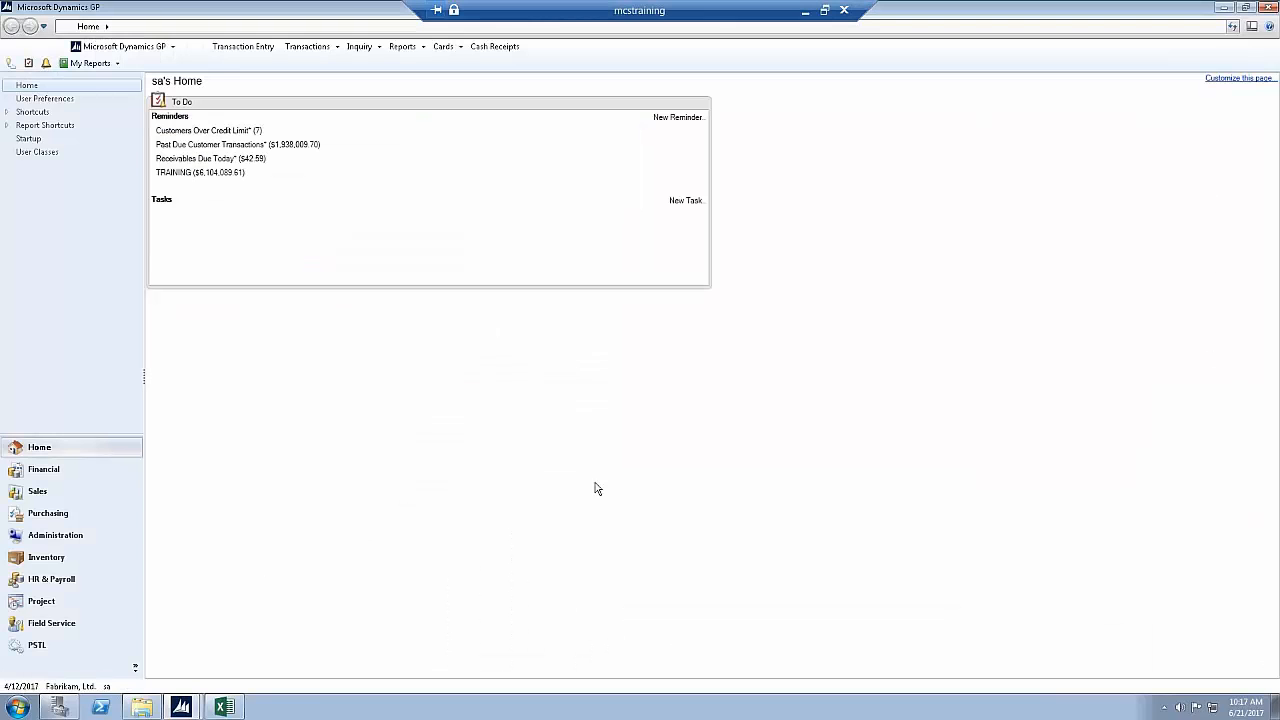
- Switch back to SmartView and add the User-Defined 2 column after FRT+TAX in the Awesome SmartList favorite
{"action": "mouse_move", "coordinate": [180, 707]}
{"action": "left_click", "coordinate": [170, 676]}
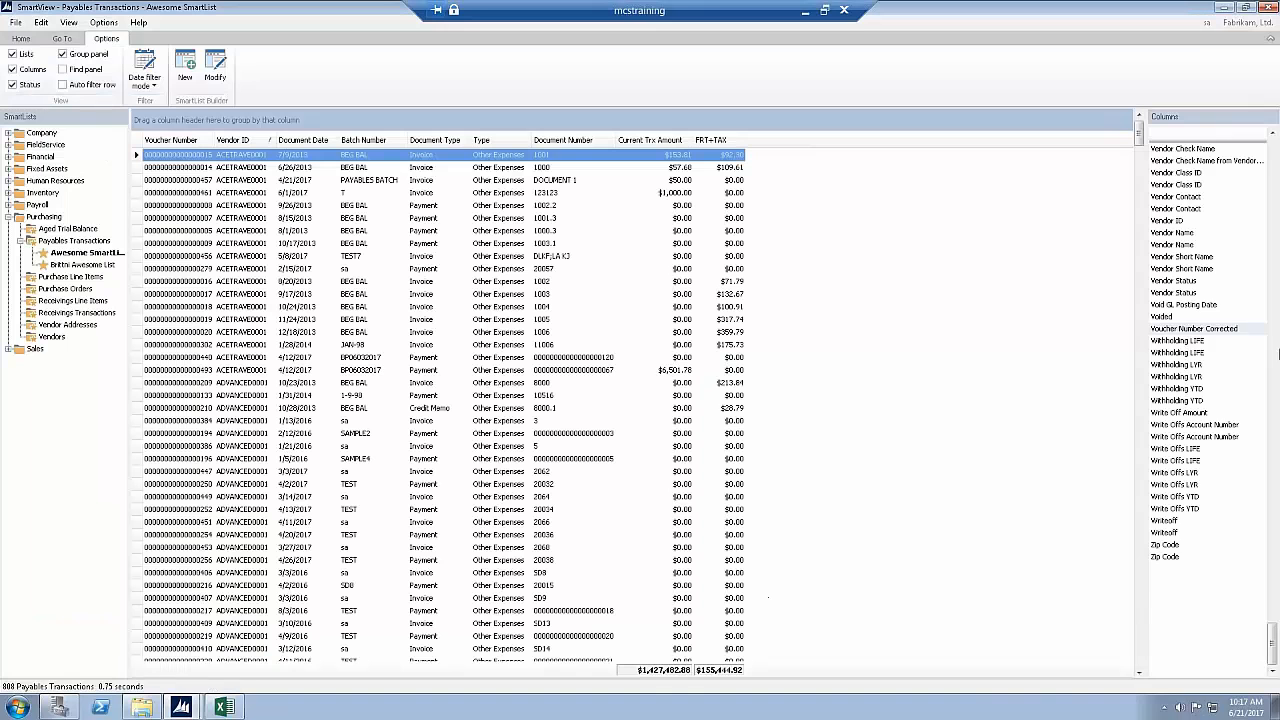
{"action": "scroll", "coordinate": [1213, 244], "scroll_direction": "up", "scroll_amount": 5}
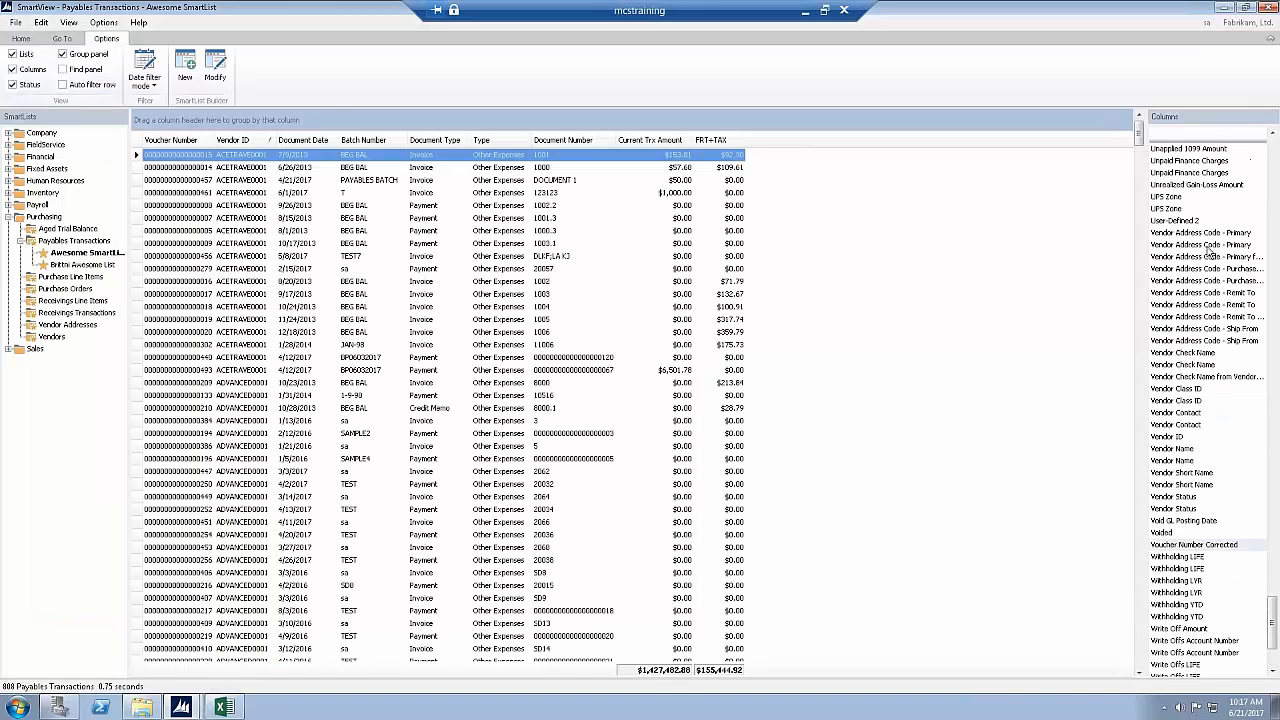
{"action": "left_click_drag", "start_coordinate": [1180, 260], "coordinate": [774, 197]}
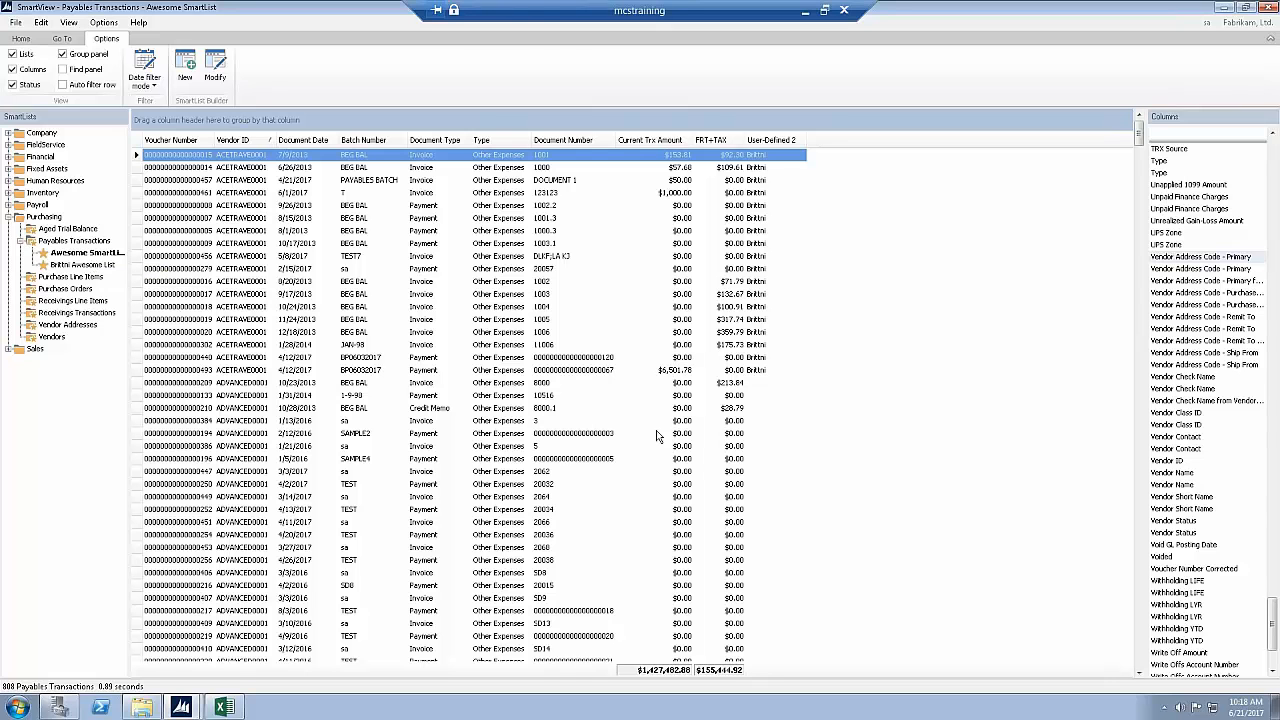
- Show the find panel and search the list for the first name stored in the User-Defined 2 column
{"action": "left_click", "coordinate": [20, 38]}
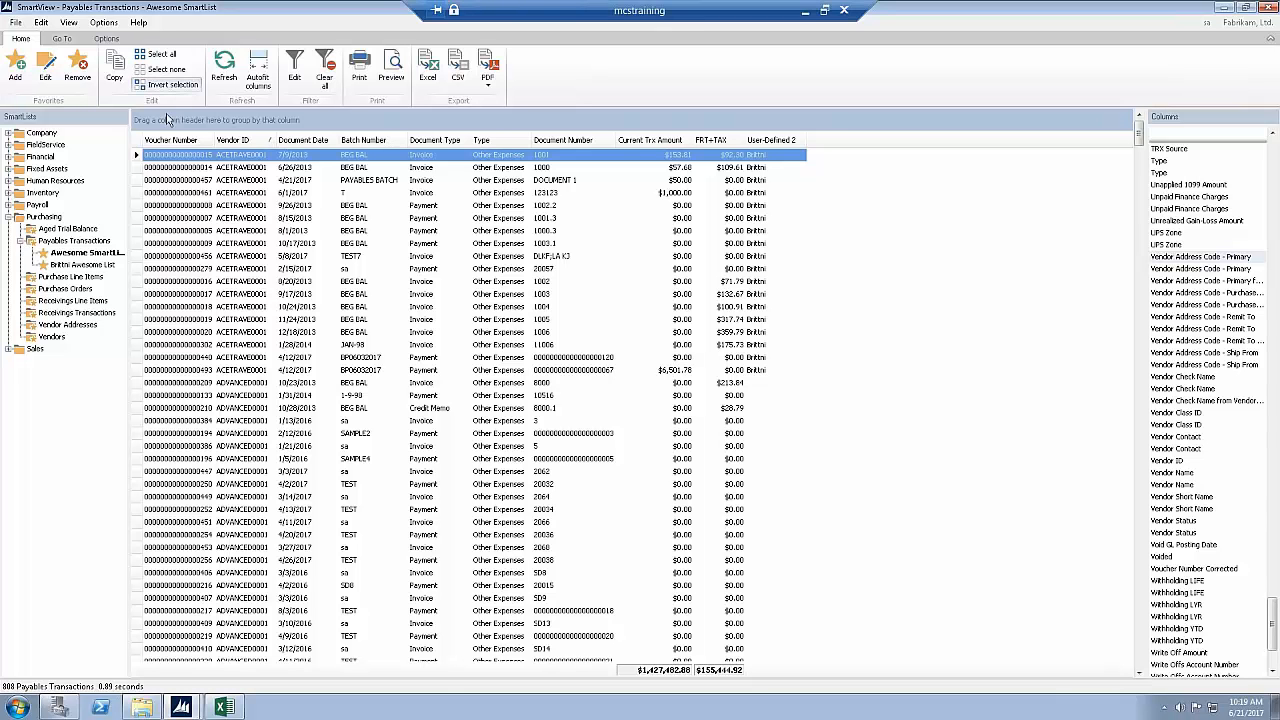
{"action": "left_click", "coordinate": [107, 39]}
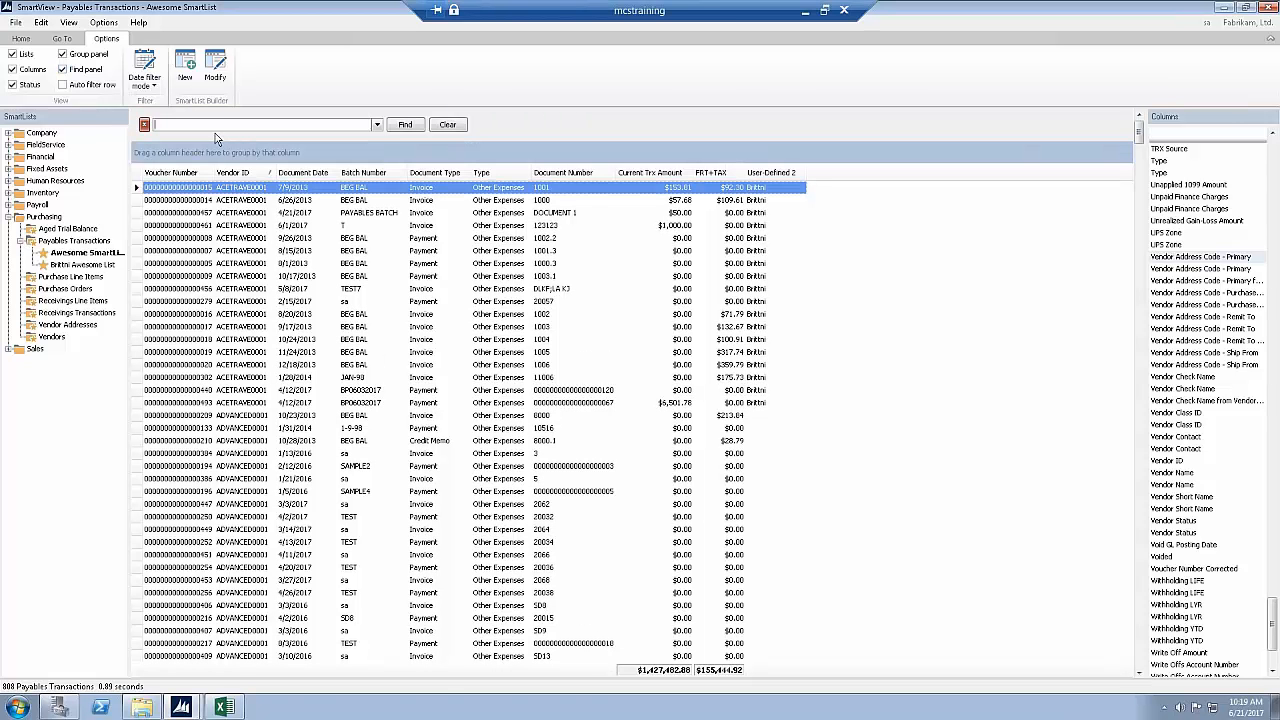
{"action": "type", "text": "Brittni"}
{"action": "left_click", "coordinate": [404, 125]}
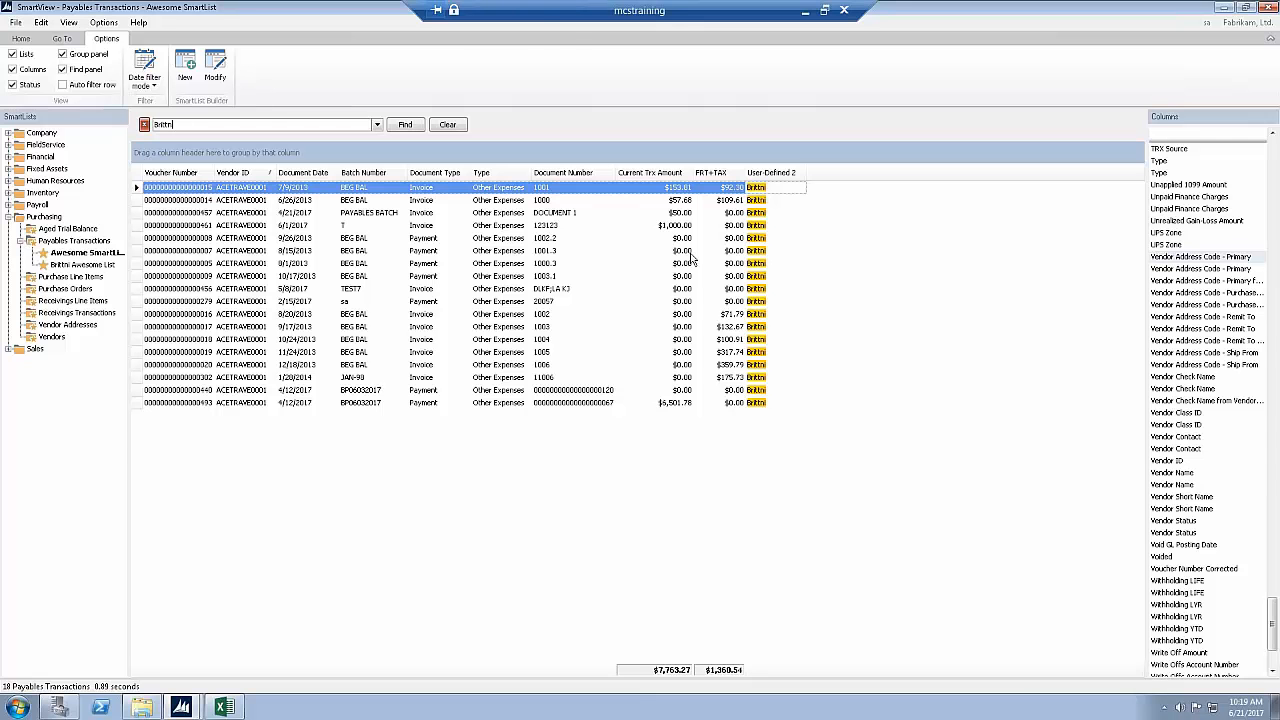
- Search the list for "sa", look through the matching transactions, and clear the search
{"action": "key", "text": "BackSpace"}
{"action": "key", "text": "BackSpace"}
{"action": "key", "text": "BackSpace"}
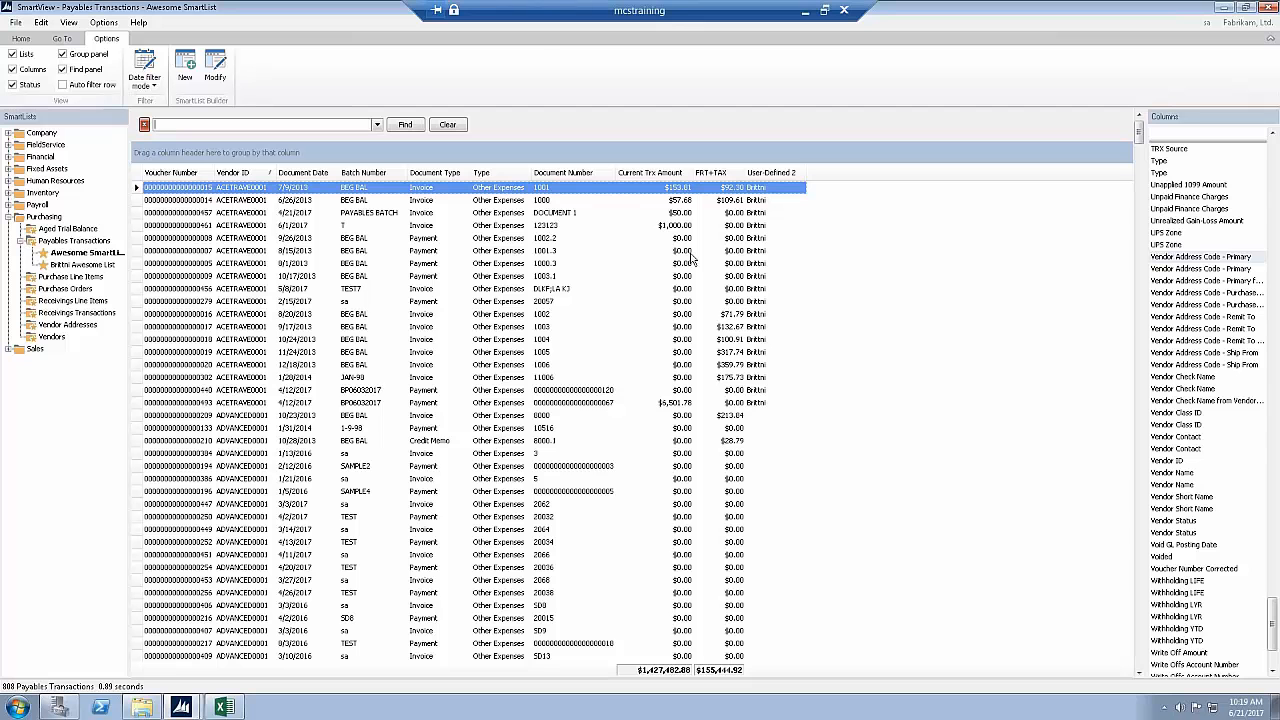
{"action": "type", "text": "sa"}
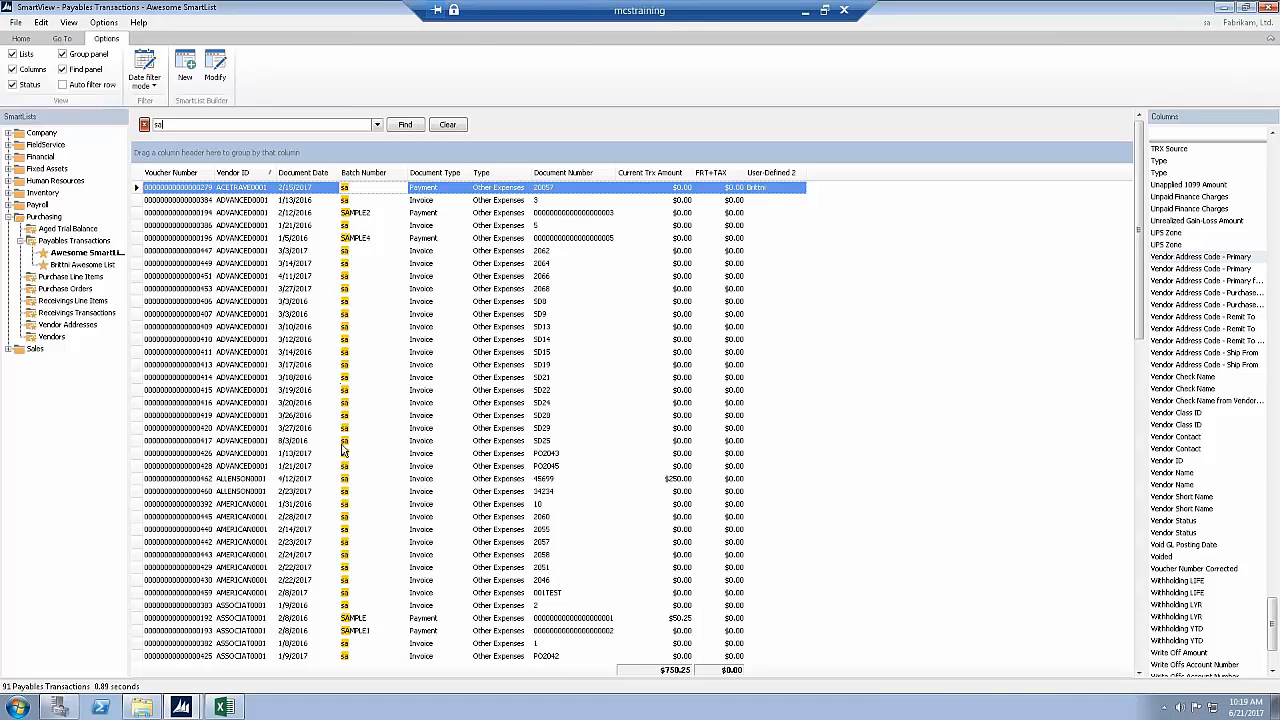
{"action": "scroll", "coordinate": [383, 451], "scroll_direction": "down", "scroll_amount": 7}
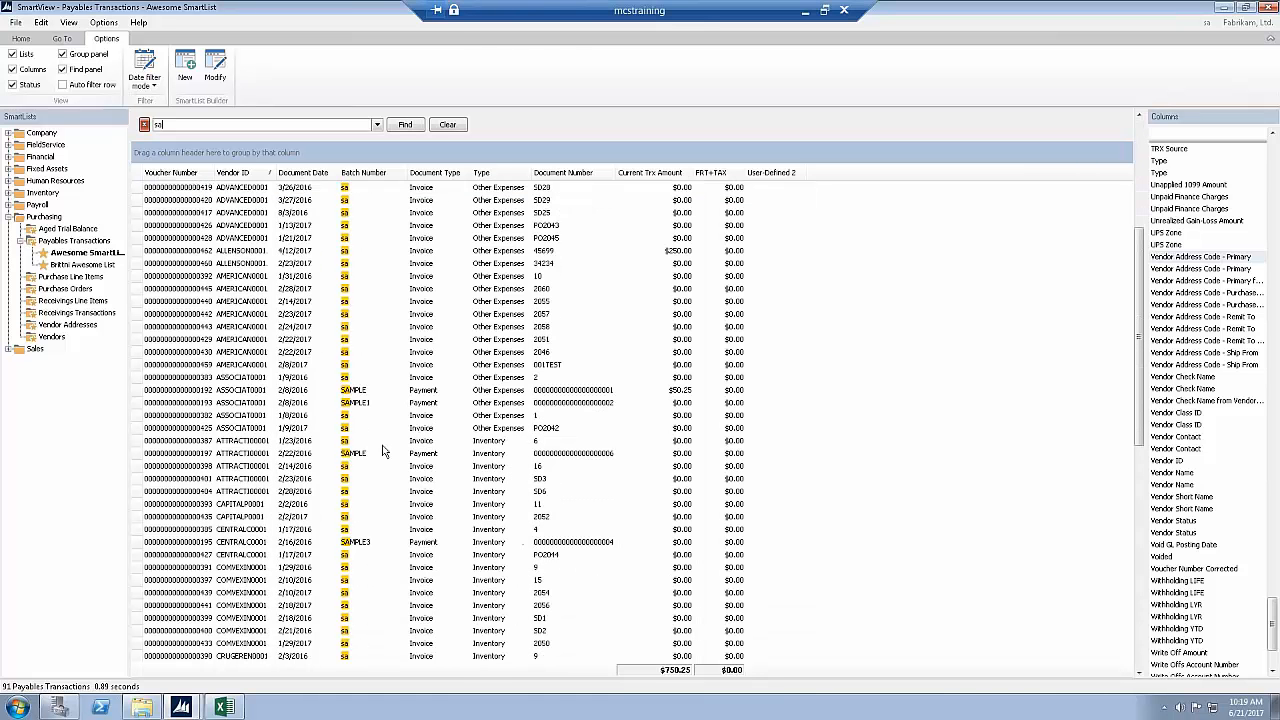
{"action": "scroll", "coordinate": [383, 451], "scroll_direction": "up", "scroll_amount": 7}
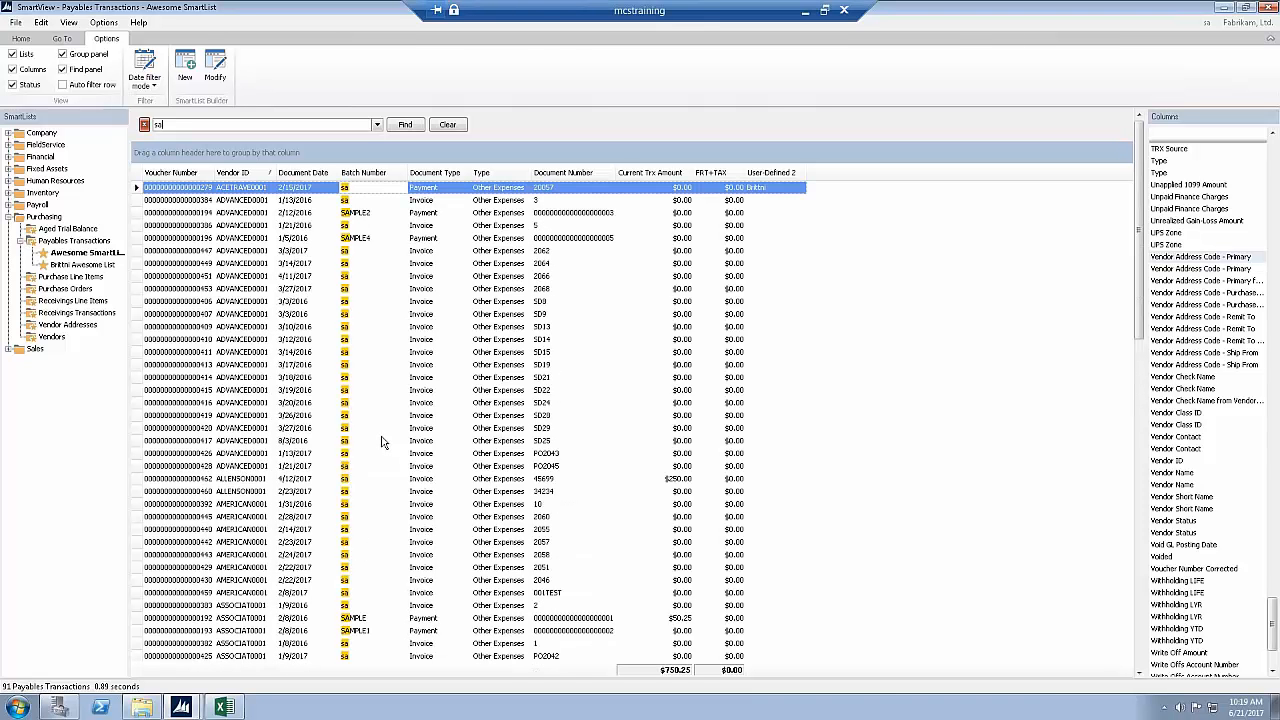
{"action": "left_click", "coordinate": [440, 128]}
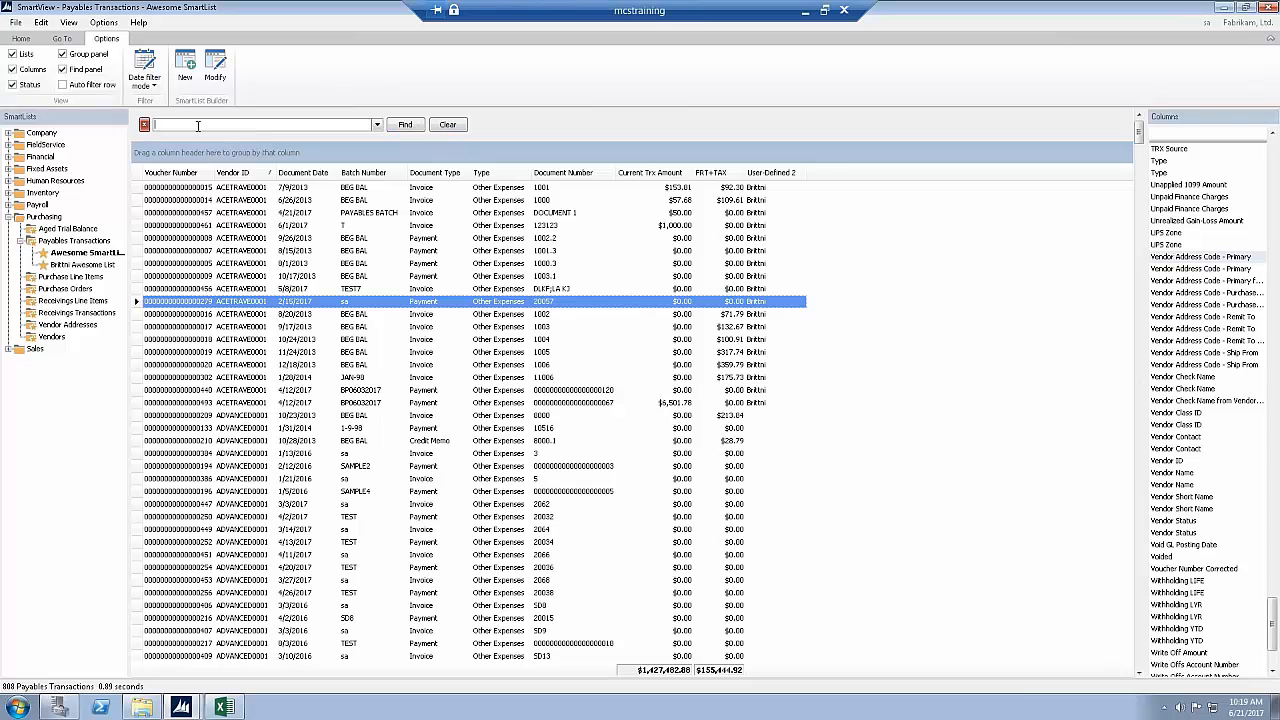
- Show the auto filter row and filter the list to batch numbers starting with "sa"
{"action": "left_click", "coordinate": [63, 86]}
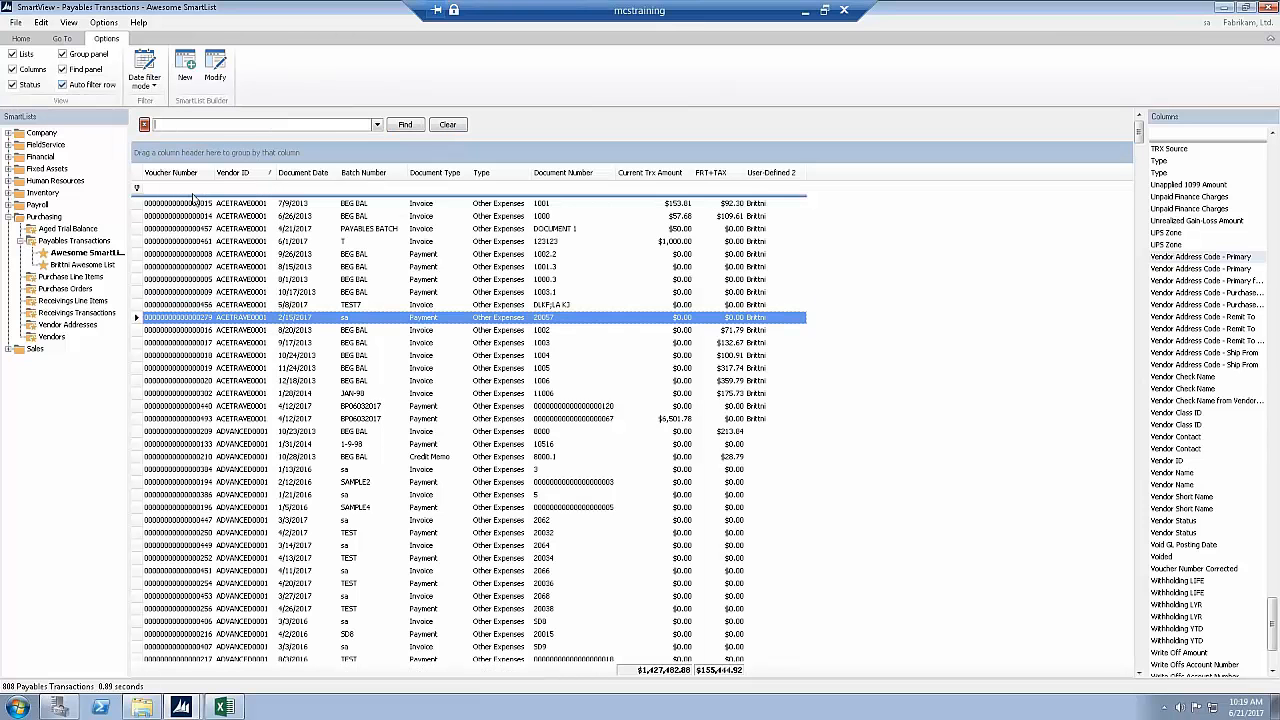
{"action": "left_click", "coordinate": [246, 188]}
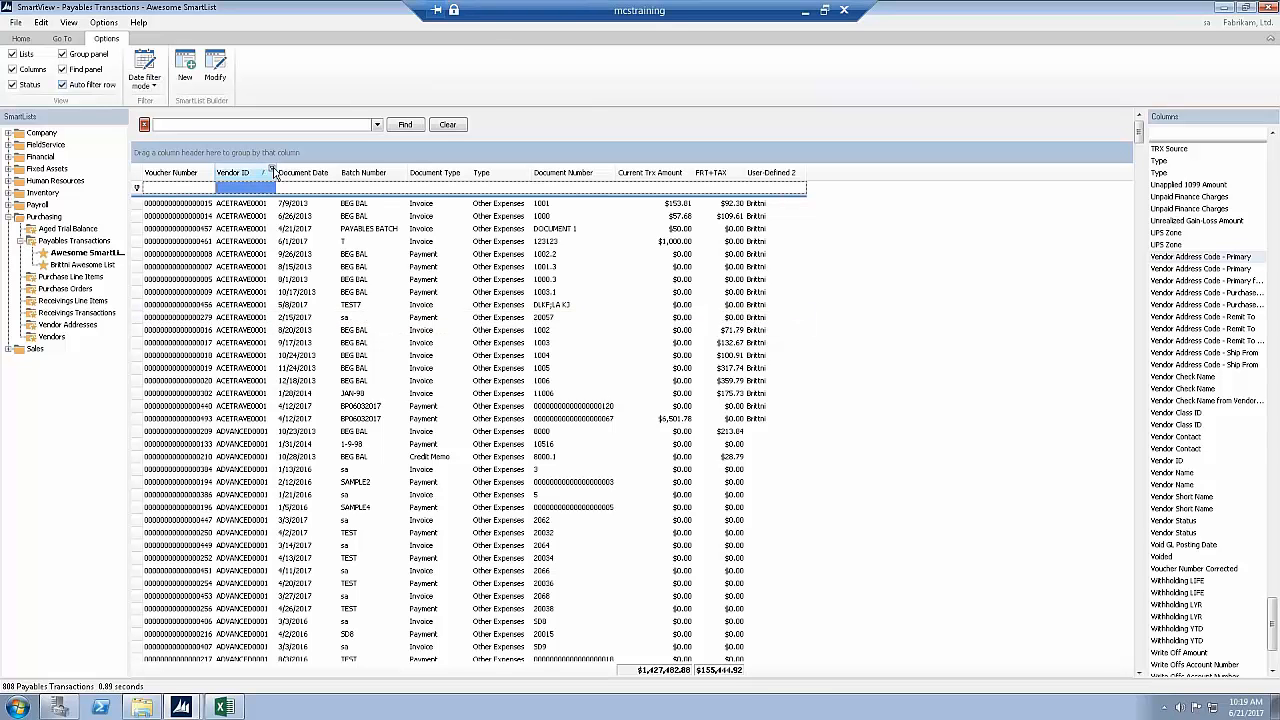
{"action": "left_click", "coordinate": [370, 189]}
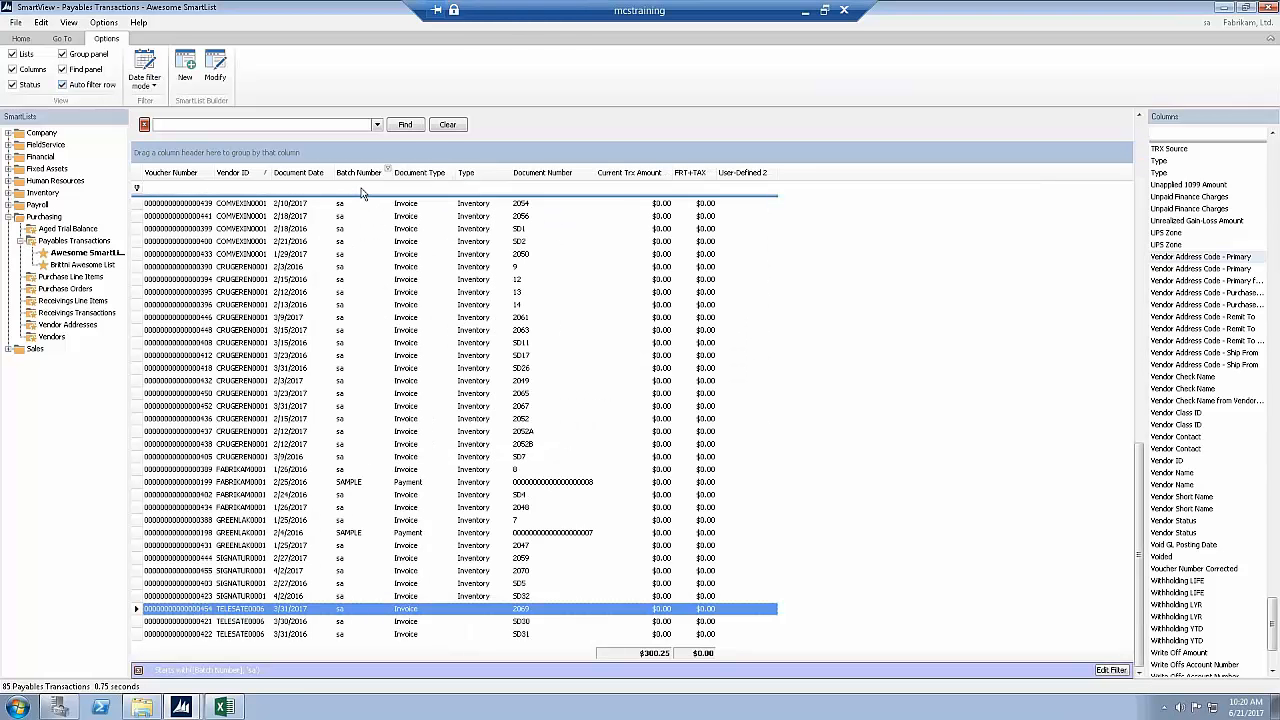
{"action": "left_click", "coordinate": [362, 188]}
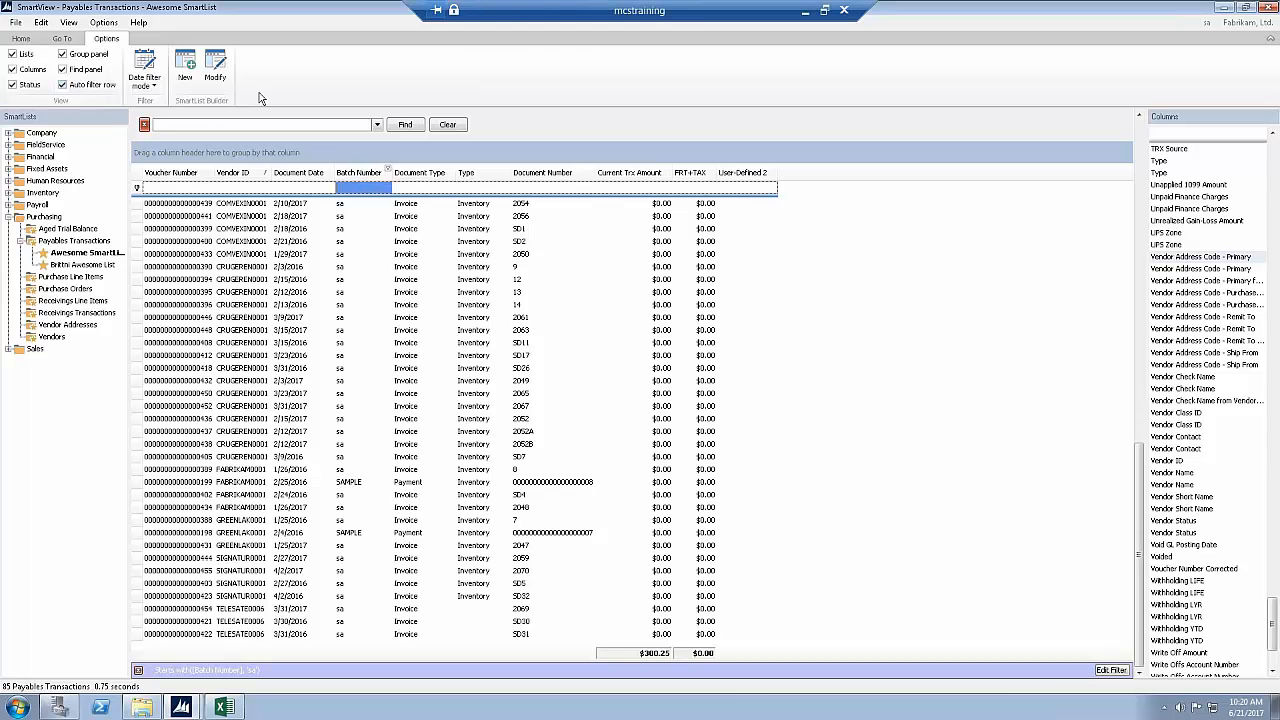
- Switch the date filter mode to List and set it back to Calendar
{"action": "left_click", "coordinate": [146, 86]}
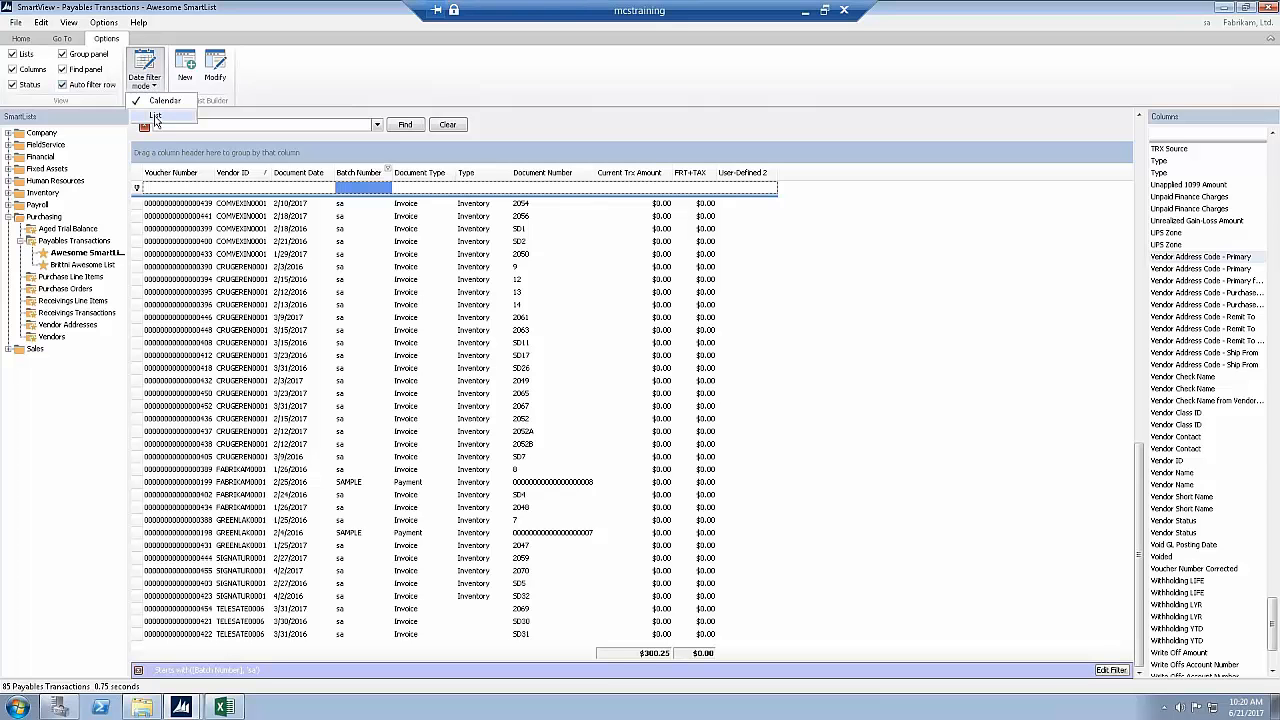
{"action": "left_click", "coordinate": [155, 117]}
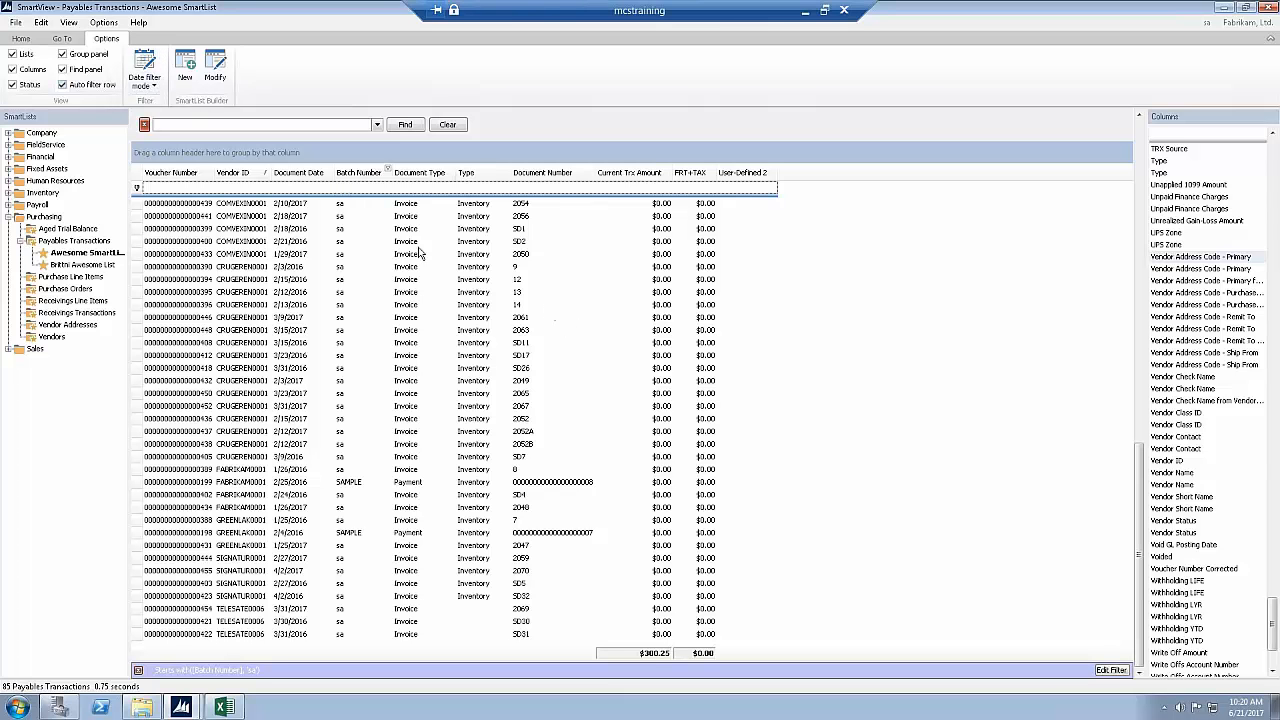
{"action": "left_click", "coordinate": [146, 80]}
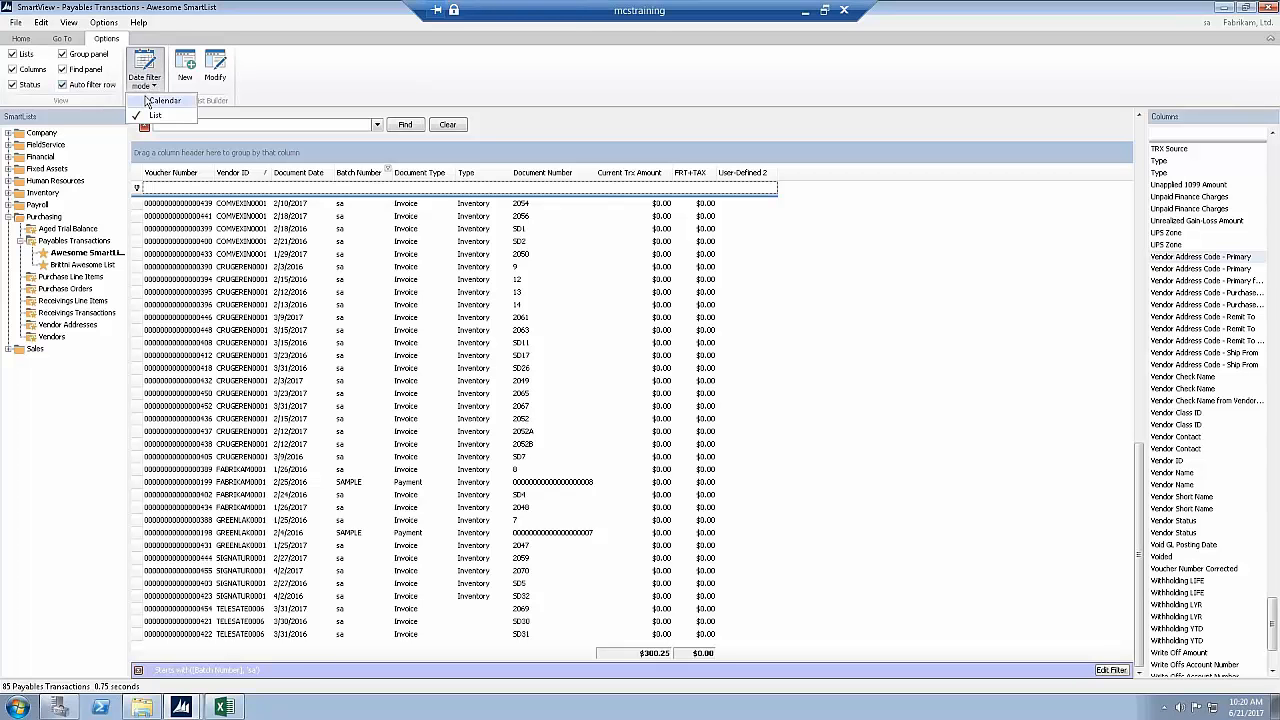
{"action": "left_click", "coordinate": [150, 101]}
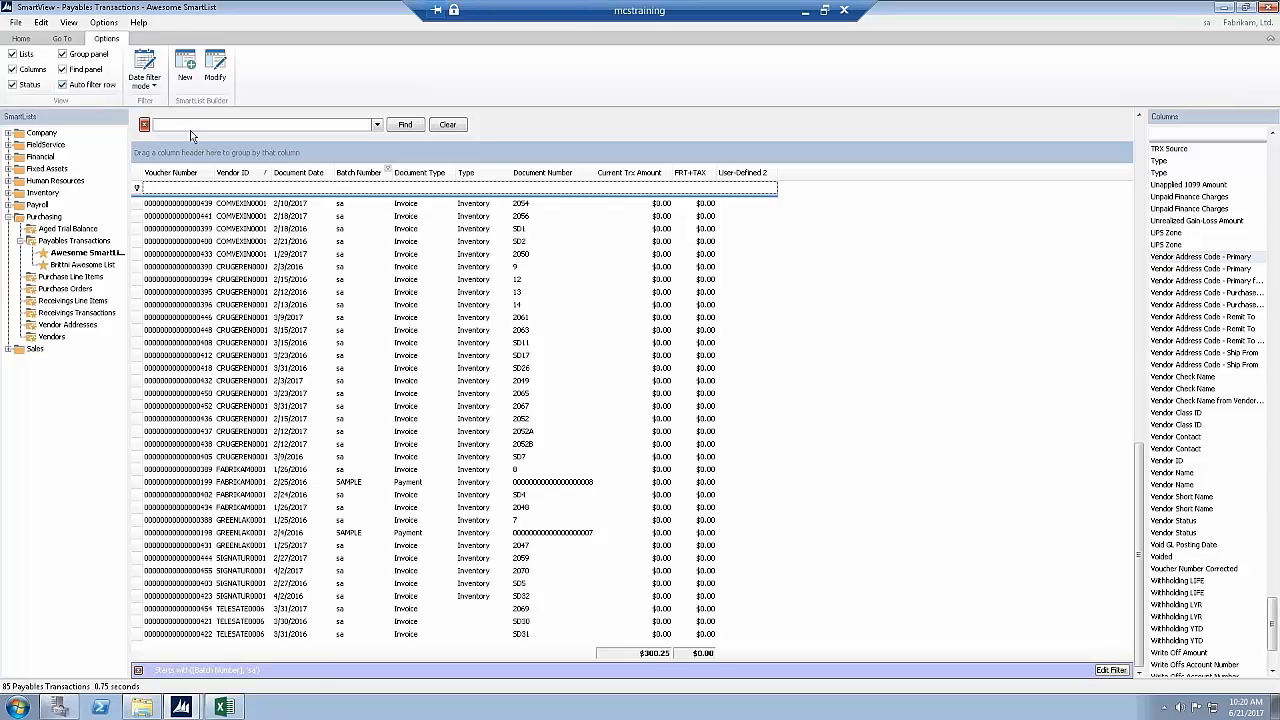
- Sort the list by Document Date in ascending order and view that column's calendar filter options without applying any
{"action": "left_click", "coordinate": [312, 172]}
{"action": "left_click", "coordinate": [329, 171]}
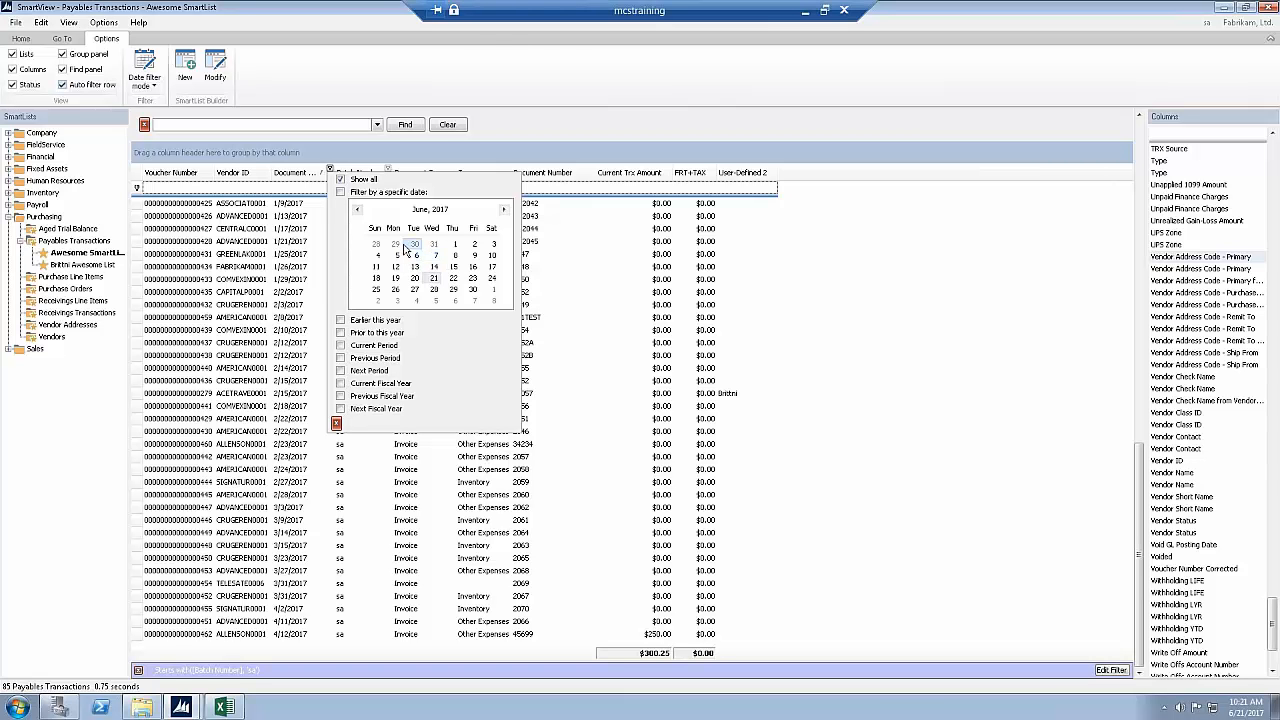
{"action": "left_click", "coordinate": [385, 62]}
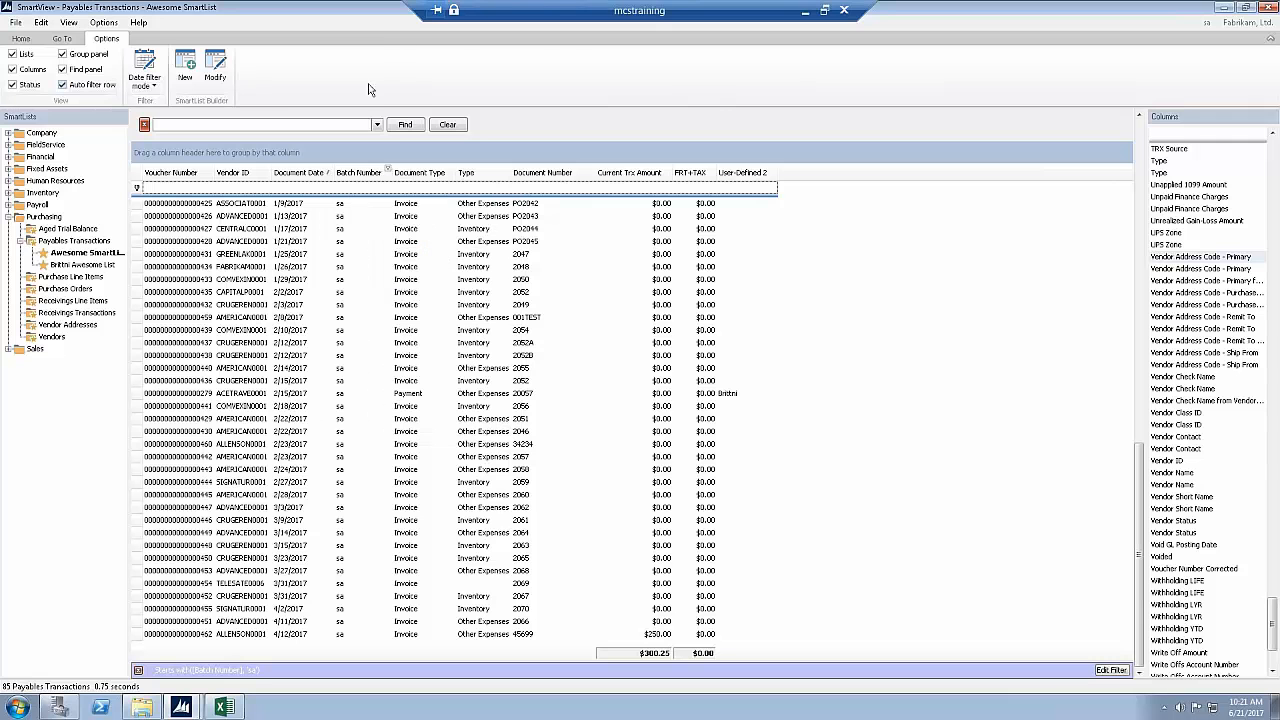
- Open the Awesome SmartList favorite for editing, view its user and company assignments, and close without saving
{"action": "left_click", "coordinate": [22, 38]}
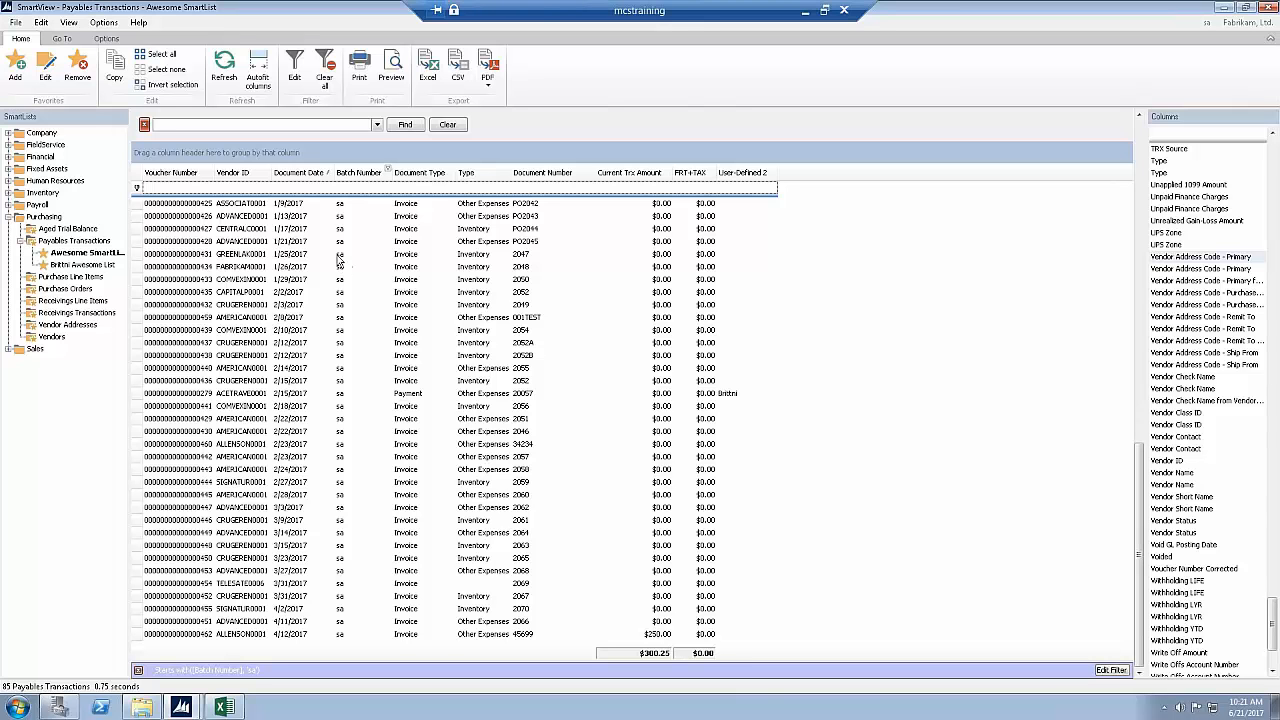
{"action": "left_click", "coordinate": [47, 70]}
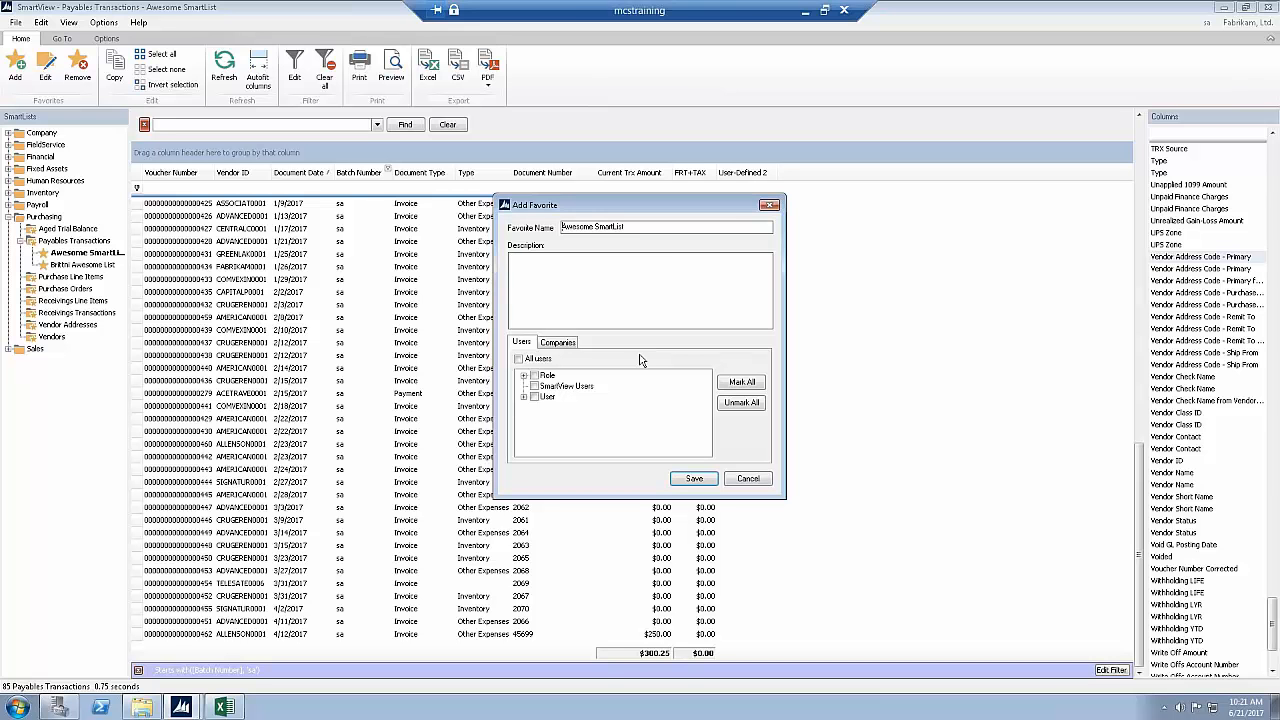
{"action": "left_click", "coordinate": [560, 346]}
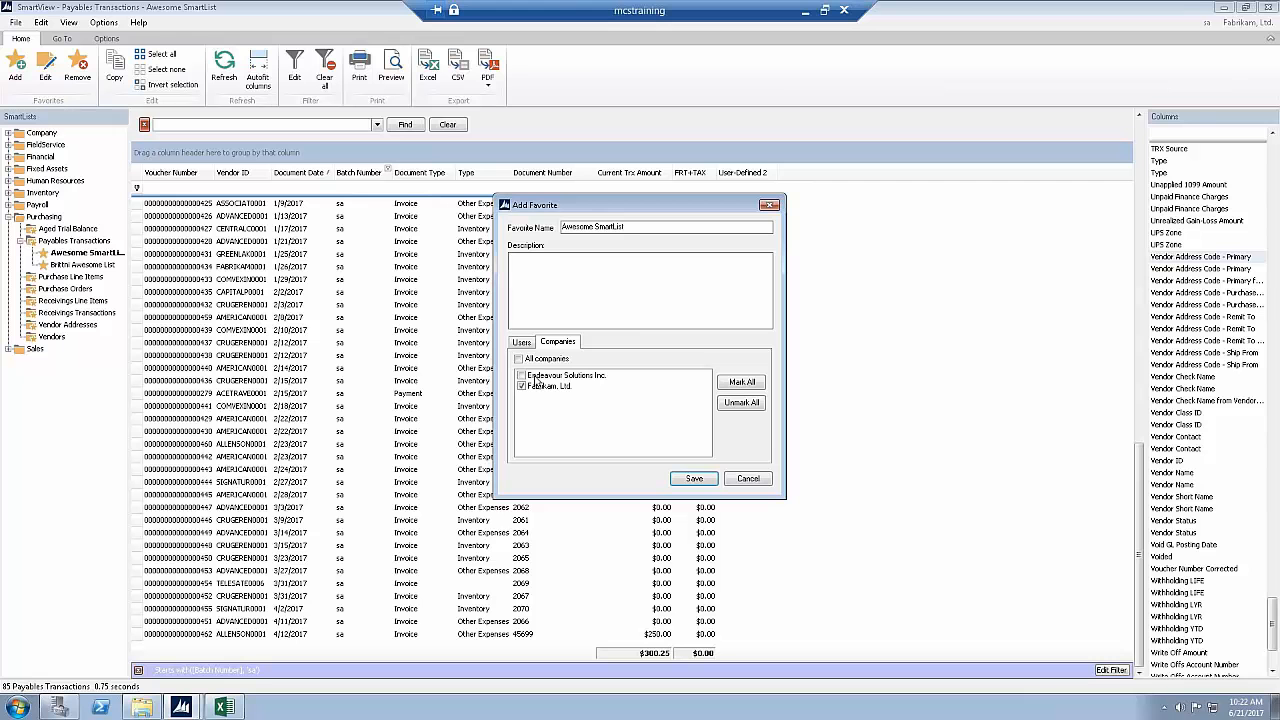
{"action": "left_click", "coordinate": [769, 207]}
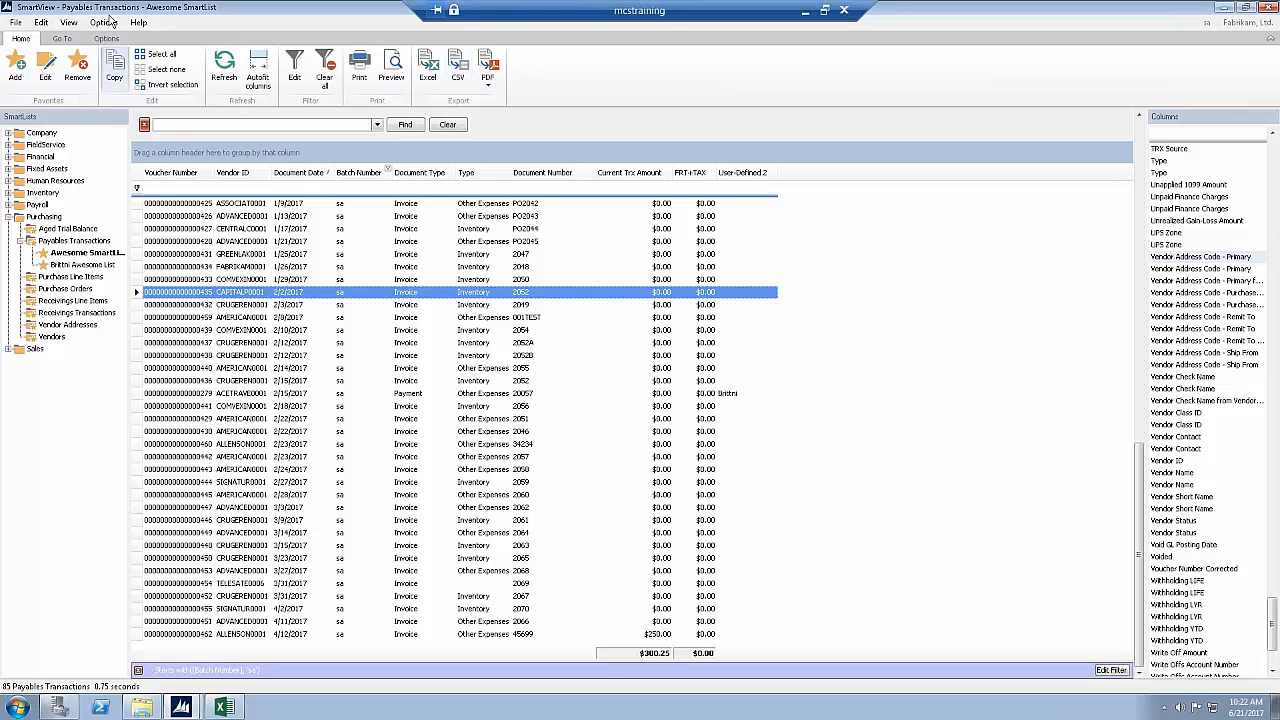
- Leave the current list for the Sales folder and reload the Awesome SmartList favorite
{"action": "left_click", "coordinate": [18, 706]}
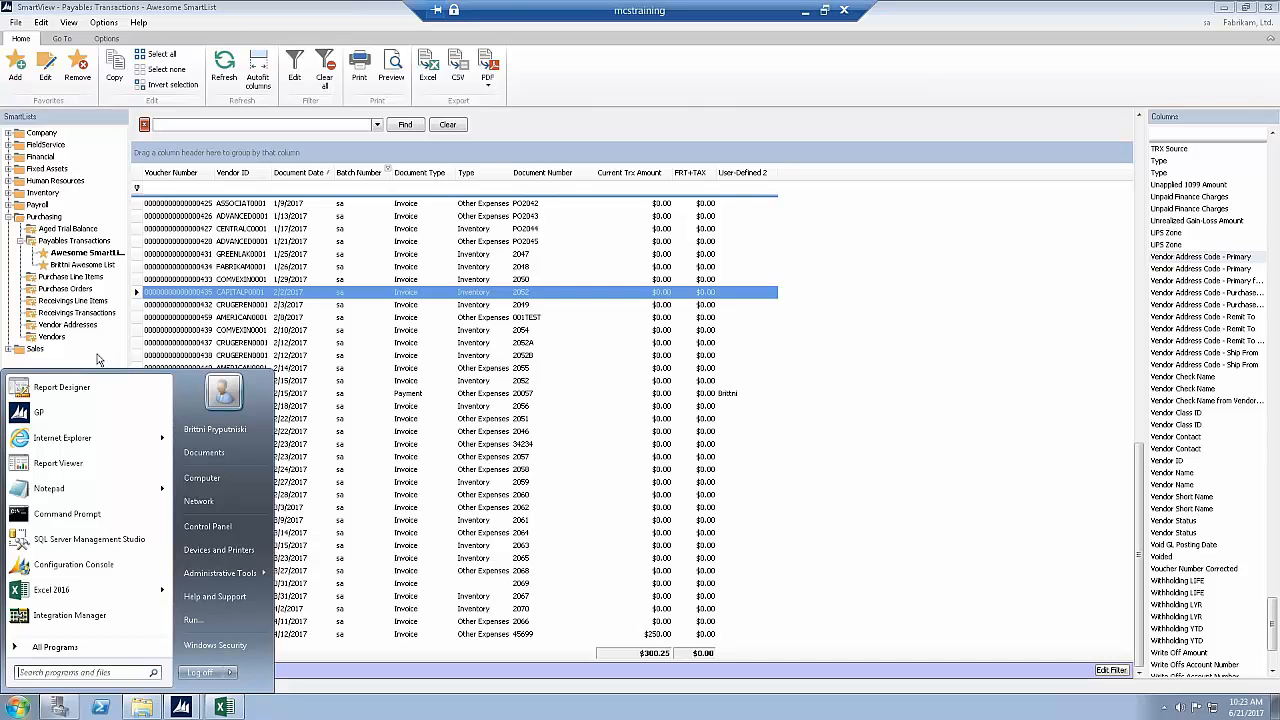
{"action": "left_click", "coordinate": [98, 355]}
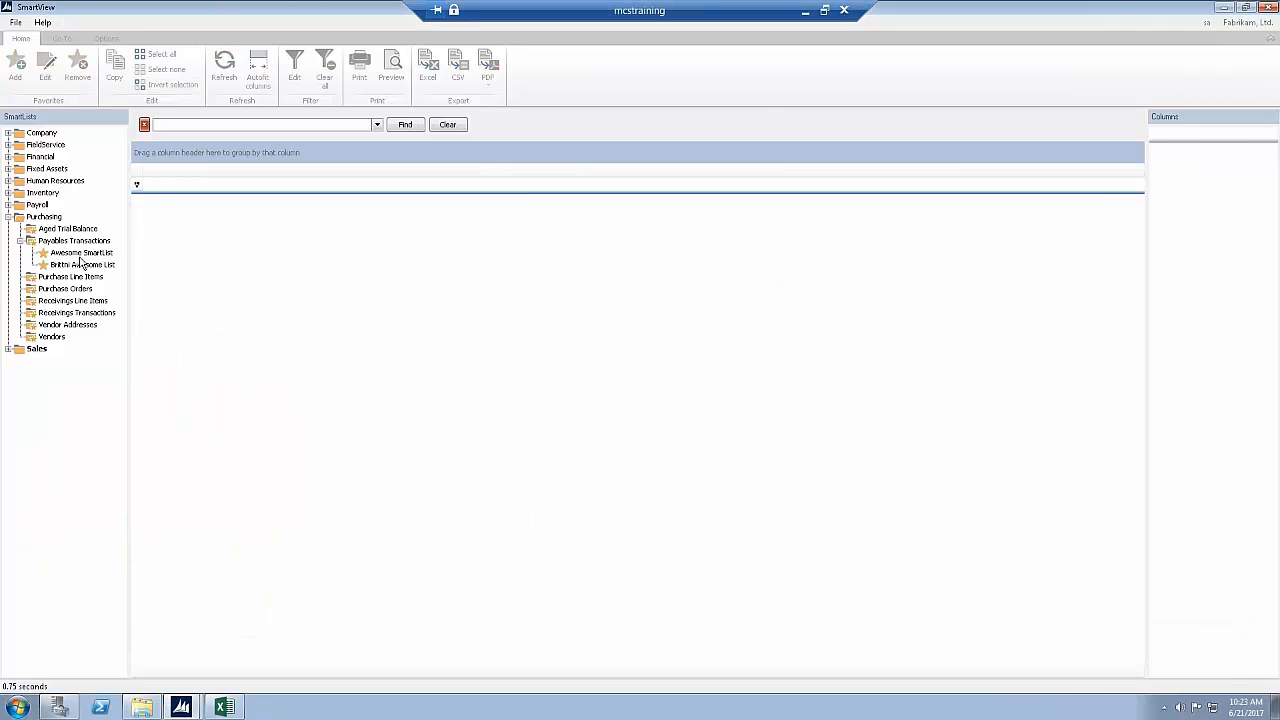
{"action": "left_click", "coordinate": [81, 255]}
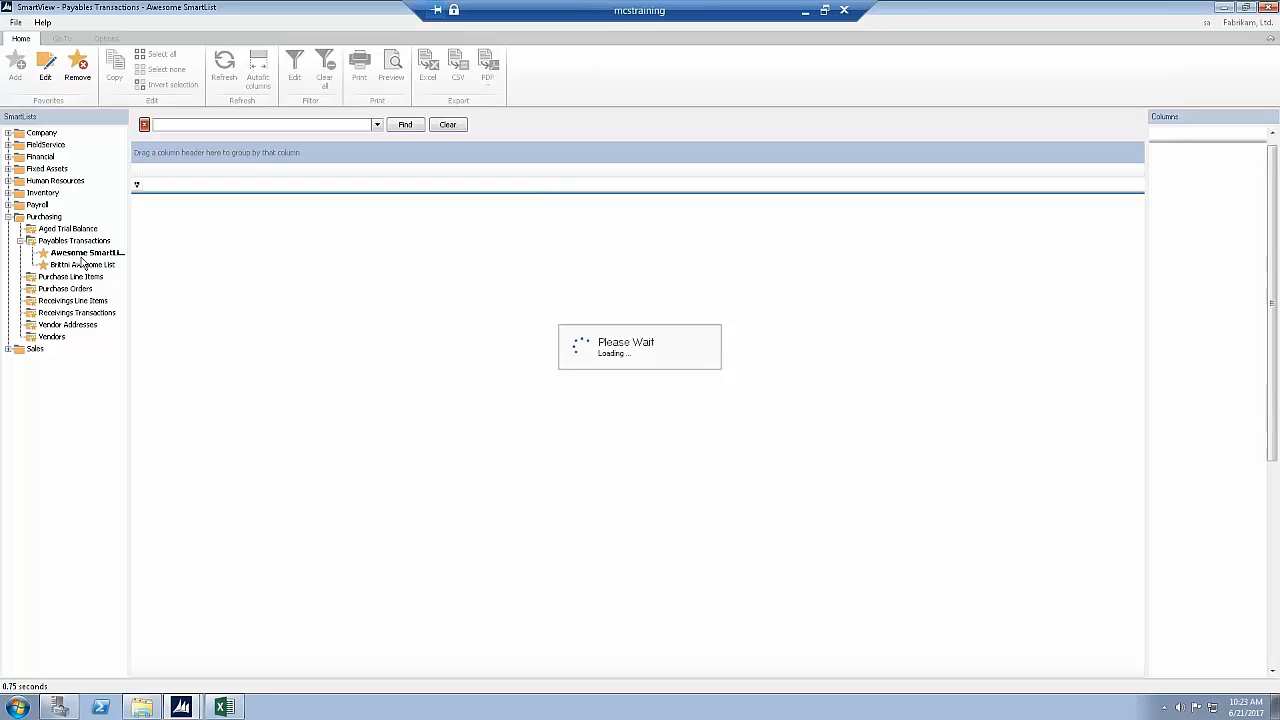